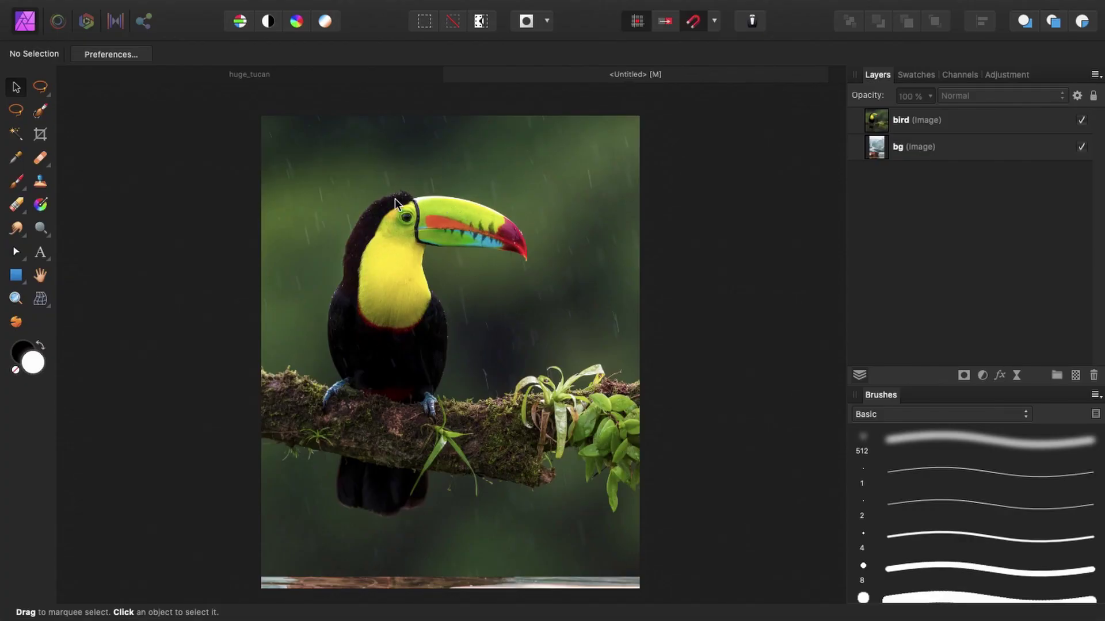
Step: Hide the bird layer so only the red boat beneath the snowy mountains is visible
{"action": "left_click", "coordinate": [1081, 120]}
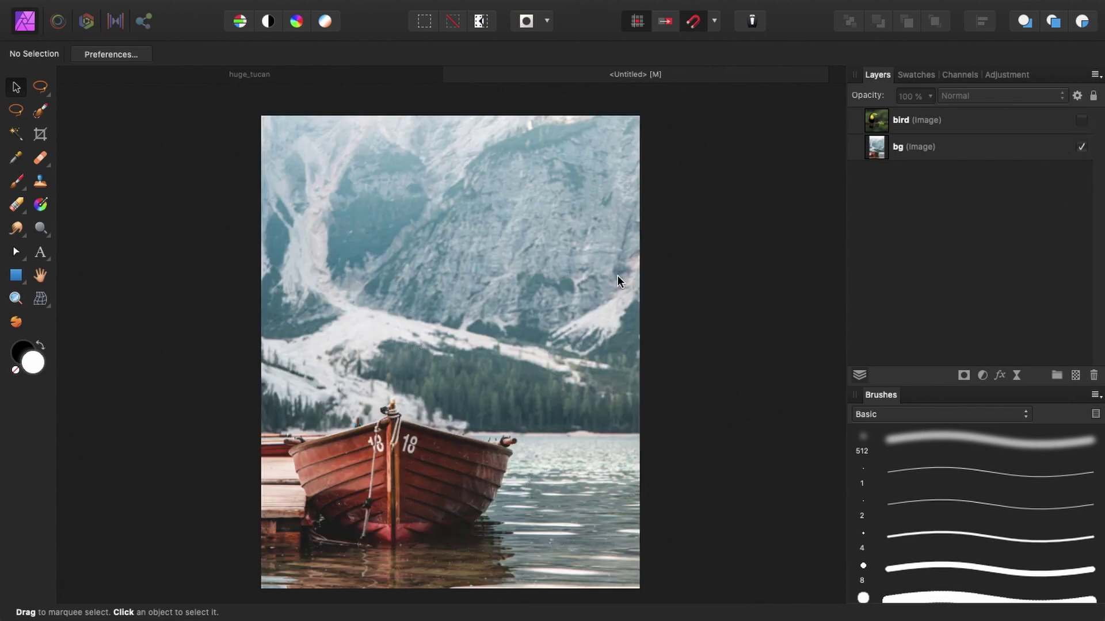
Step: Show the toucan at 50% opacity, nudge it up and left, then return it to 100%
{"action": "left_click", "coordinate": [1080, 120]}
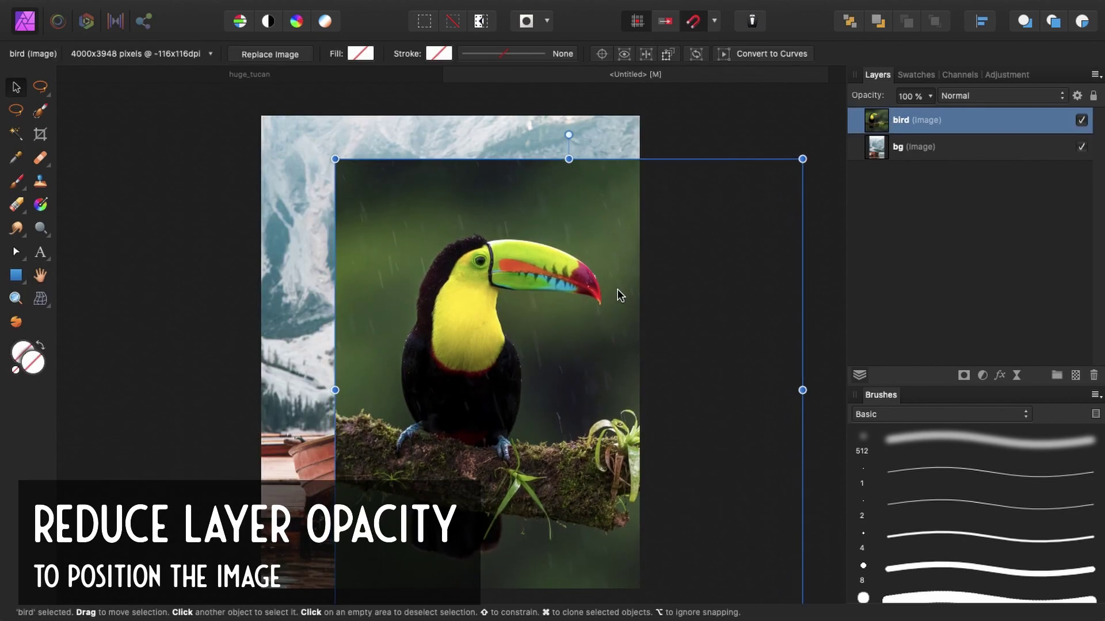
{"action": "key", "text": "5"}
{"action": "left_click_drag", "start_coordinate": [628, 357], "coordinate": [613, 362]}
{"action": "left_click", "coordinate": [930, 96]}
{"action": "left_click_drag", "start_coordinate": [886, 164], "coordinate": [900, 163]}
{"action": "key", "text": "w"}
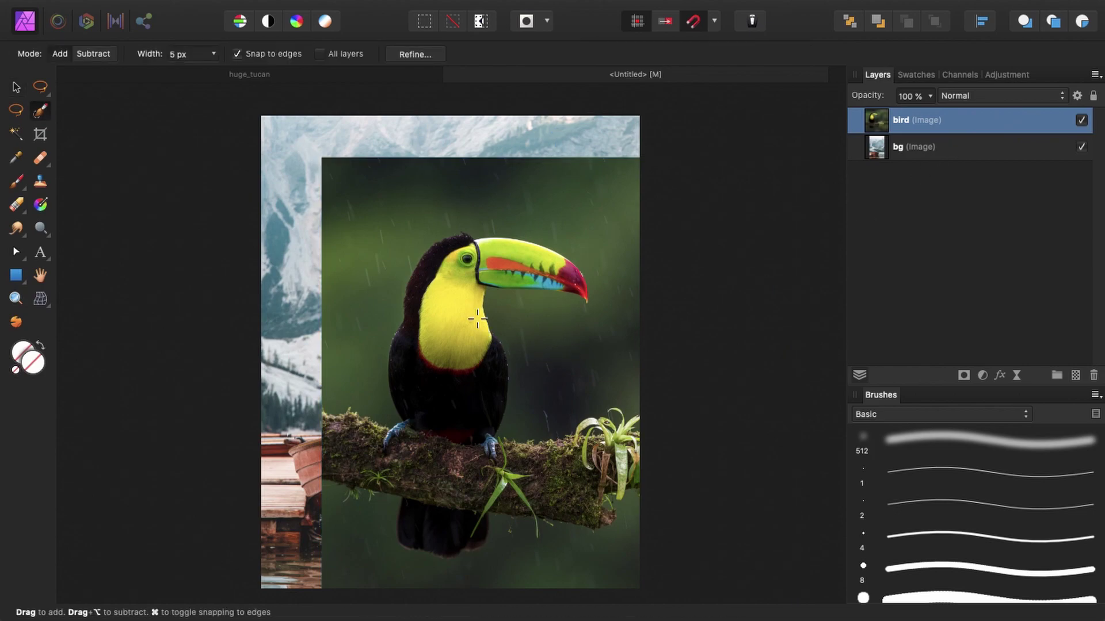
{"action": "key", "text": "super+plus"}
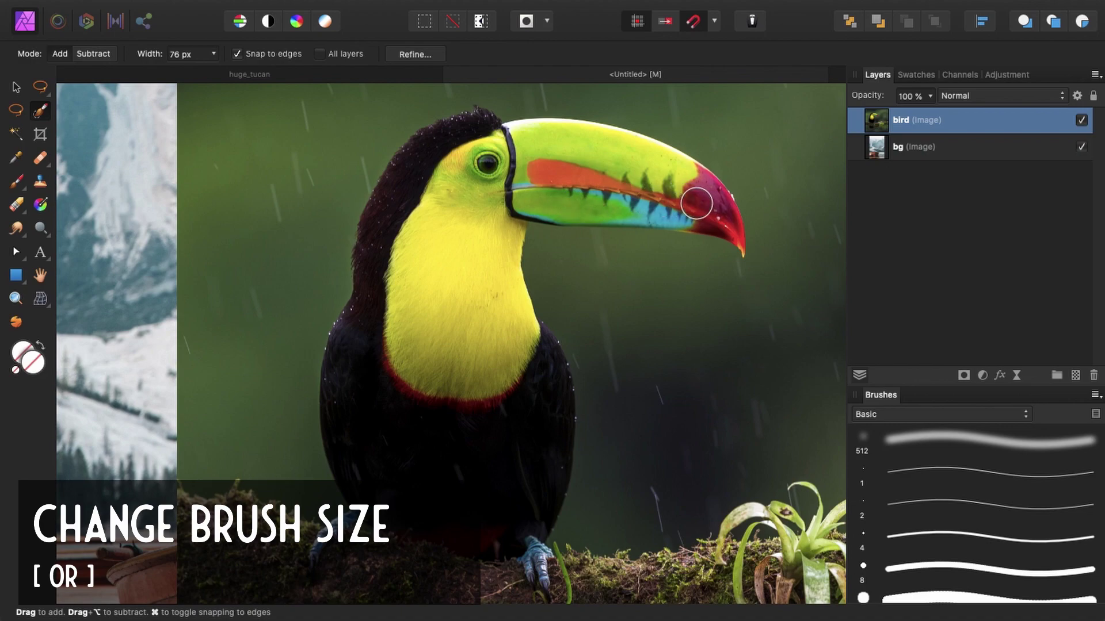
Step: Paint a selection over the toucan's beak, face, crown, yellow chest and black body
{"action": "mouse_move", "coordinate": [603, 182]}
{"action": "left_mouse_down"}
{"action": "mouse_move", "coordinate": [485, 172]}
{"action": "mouse_move", "coordinate": [488, 185]}
{"action": "mouse_move", "coordinate": [526, 184]}
{"action": "mouse_move", "coordinate": [551, 210]}
{"action": "mouse_move", "coordinate": [619, 204]}
{"action": "mouse_move", "coordinate": [587, 209]}
{"action": "mouse_move", "coordinate": [623, 207]}
{"action": "left_mouse_up"}
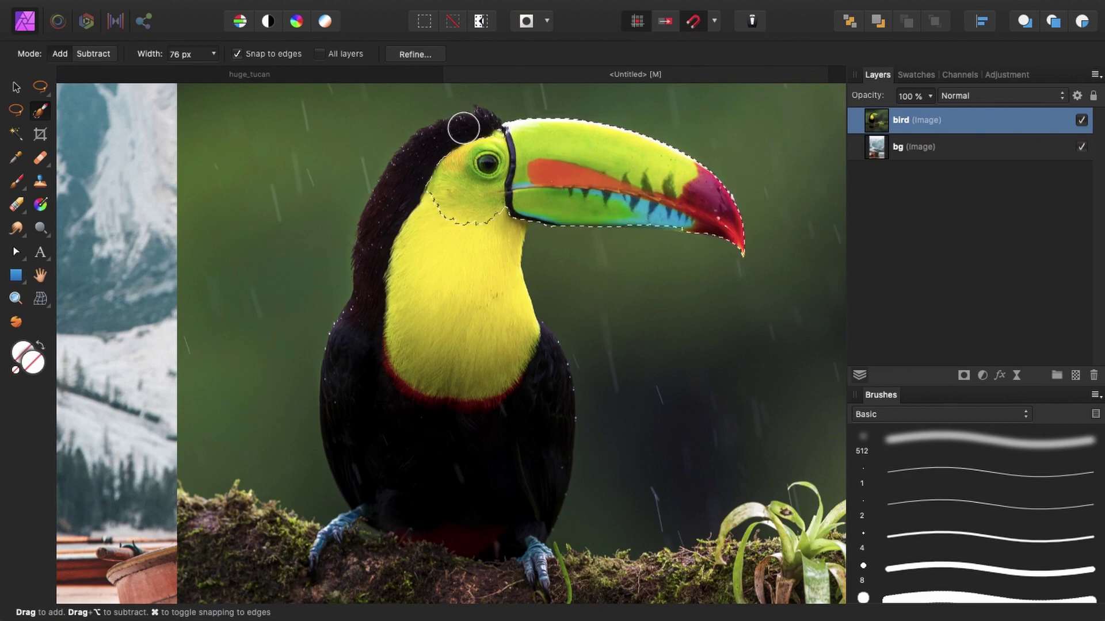
{"action": "left_click_drag", "start_coordinate": [465, 129], "coordinate": [414, 187]}
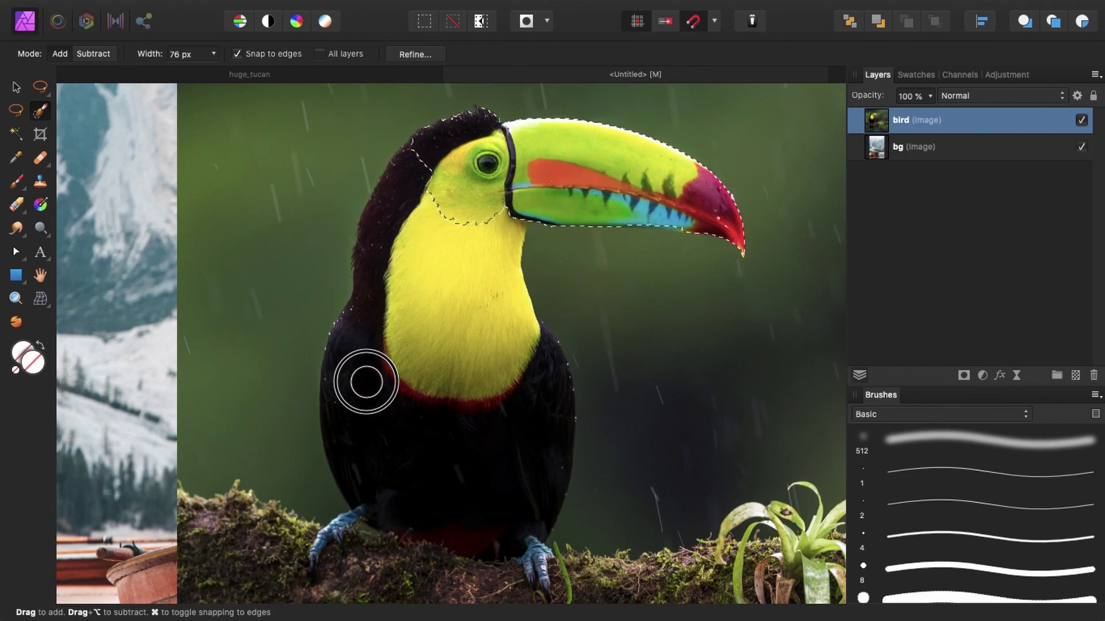
{"action": "mouse_move", "coordinate": [366, 383]}
{"action": "left_mouse_down"}
{"action": "mouse_move", "coordinate": [487, 210]}
{"action": "mouse_move", "coordinate": [474, 364]}
{"action": "mouse_move", "coordinate": [477, 393]}
{"action": "mouse_move", "coordinate": [510, 370]}
{"action": "mouse_move", "coordinate": [529, 383]}
{"action": "mouse_move", "coordinate": [537, 418]}
{"action": "mouse_move", "coordinate": [518, 481]}
{"action": "mouse_move", "coordinate": [528, 347]}
{"action": "left_mouse_up"}
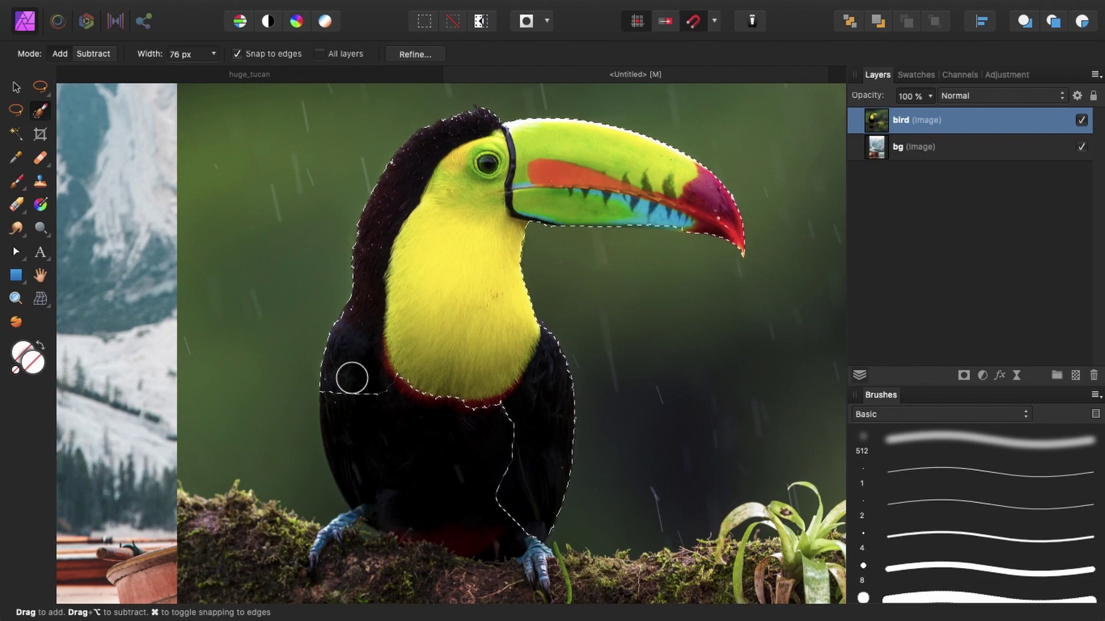
{"action": "mouse_move", "coordinate": [351, 379]}
{"action": "left_mouse_down"}
{"action": "mouse_move", "coordinate": [357, 468]}
{"action": "mouse_move", "coordinate": [387, 510]}
{"action": "mouse_move", "coordinate": [427, 408]}
{"action": "mouse_move", "coordinate": [424, 496]}
{"action": "mouse_move", "coordinate": [463, 511]}
{"action": "left_mouse_up"}
{"action": "key", "text": "super+equal"}
{"action": "left_click_drag", "start_coordinate": [380, 462], "coordinate": [451, 328]}
{"action": "left_click_drag", "start_coordinate": [328, 152], "coordinate": [328, 176]}
{"action": "left_click_drag", "start_coordinate": [327, 420], "coordinate": [506, 235]}
Step: Shrink the Selection Brush to 11 px and add both blue feet and toes to the selection
{"action": "key", "text": "bracketleft"}
{"action": "key", "text": "bracketleft"}
{"action": "key", "text": "bracketleft"}
{"action": "key", "text": "bracketleft"}
{"action": "key", "text": "bracketleft"}
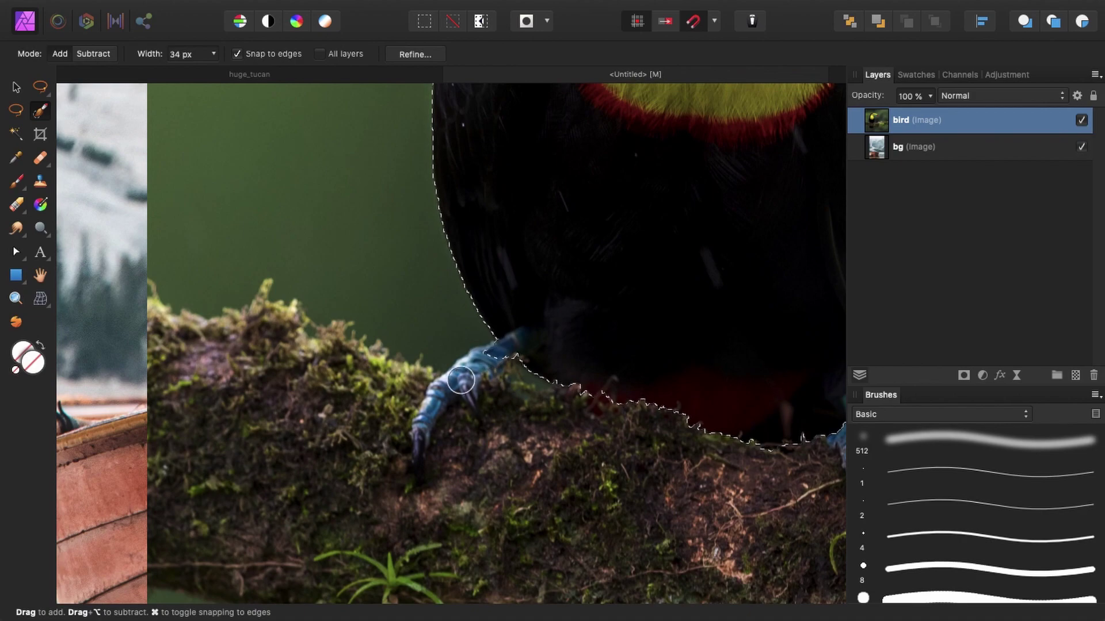
{"action": "key", "text": "bracketleft"}
{"action": "key", "text": "bracketleft"}
{"action": "key", "text": "bracketleft"}
{"action": "key", "text": "bracketleft"}
{"action": "mouse_move", "coordinate": [504, 353]}
{"action": "left_mouse_down"}
{"action": "mouse_move", "coordinate": [425, 406]}
{"action": "mouse_move", "coordinate": [416, 458]}
{"action": "left_mouse_up"}
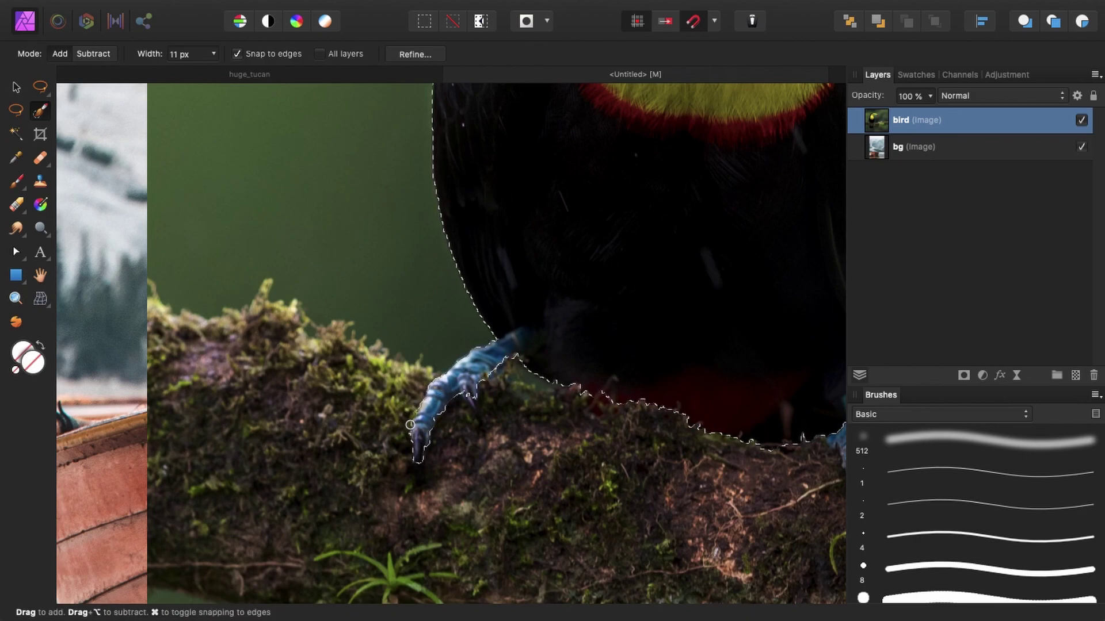
{"action": "key", "text": "space"}
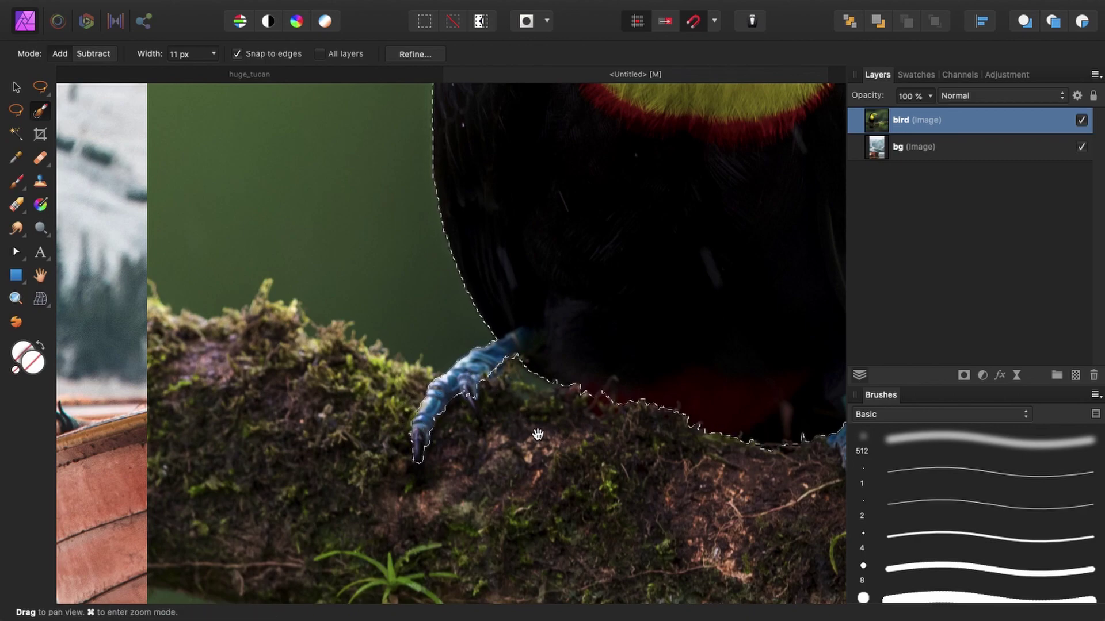
{"action": "mouse_move", "coordinate": [538, 432]}
{"action": "left_mouse_down"}
{"action": "mouse_move", "coordinate": [363, 419]}
{"action": "mouse_move", "coordinate": [248, 318]}
{"action": "left_mouse_up"}
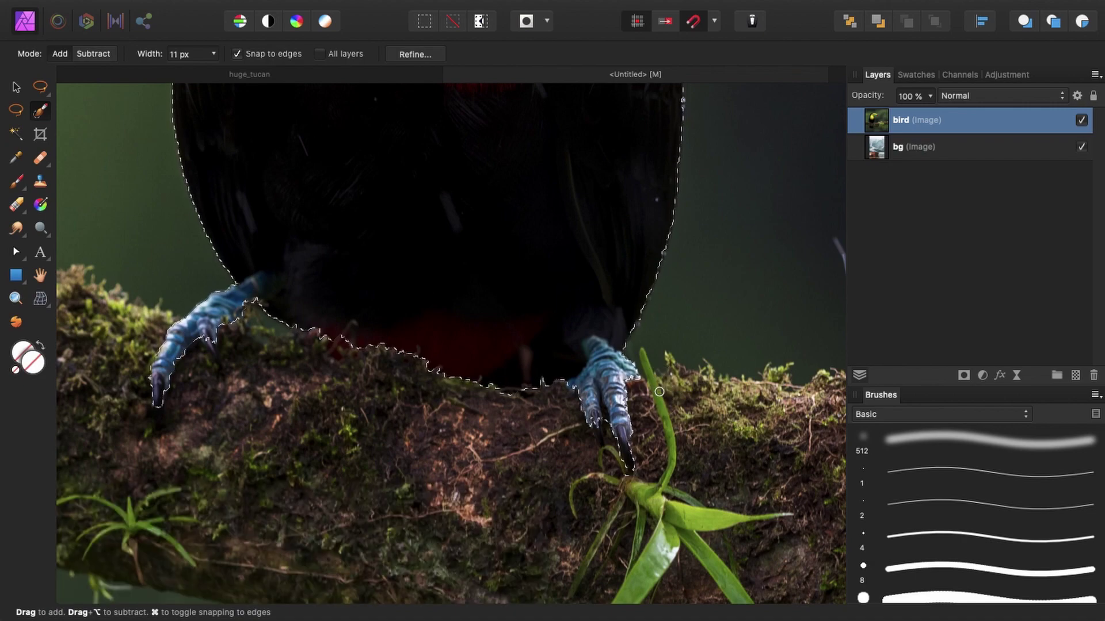
{"action": "key", "text": "super+0"}
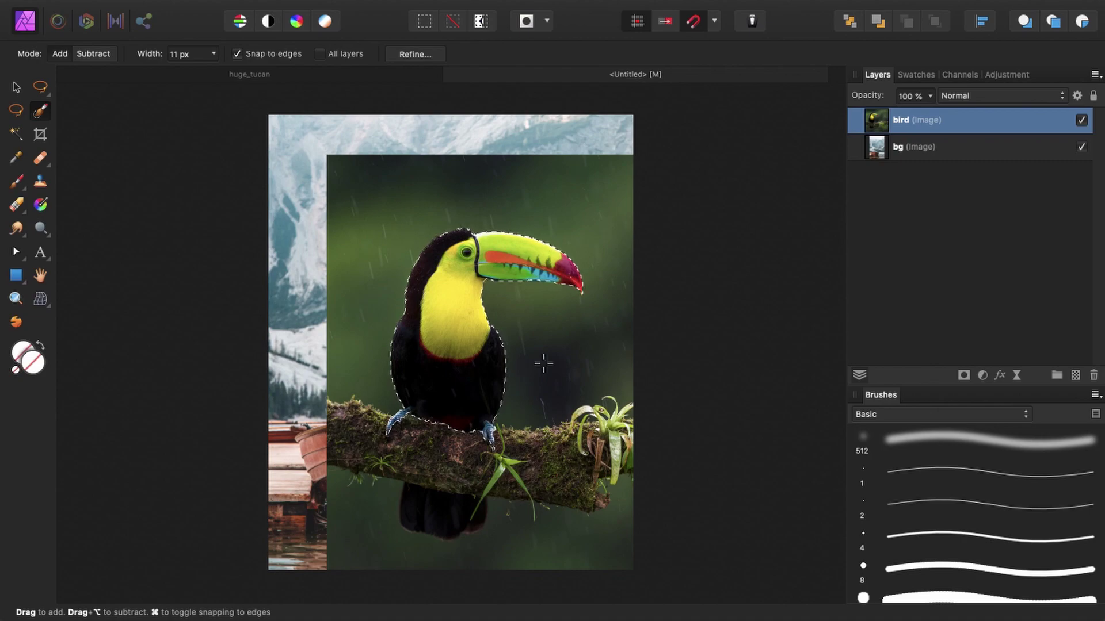
Step: Open Refine Selection on the toucan selection, zoomed in on the head
{"action": "key", "text": "super+plus"}
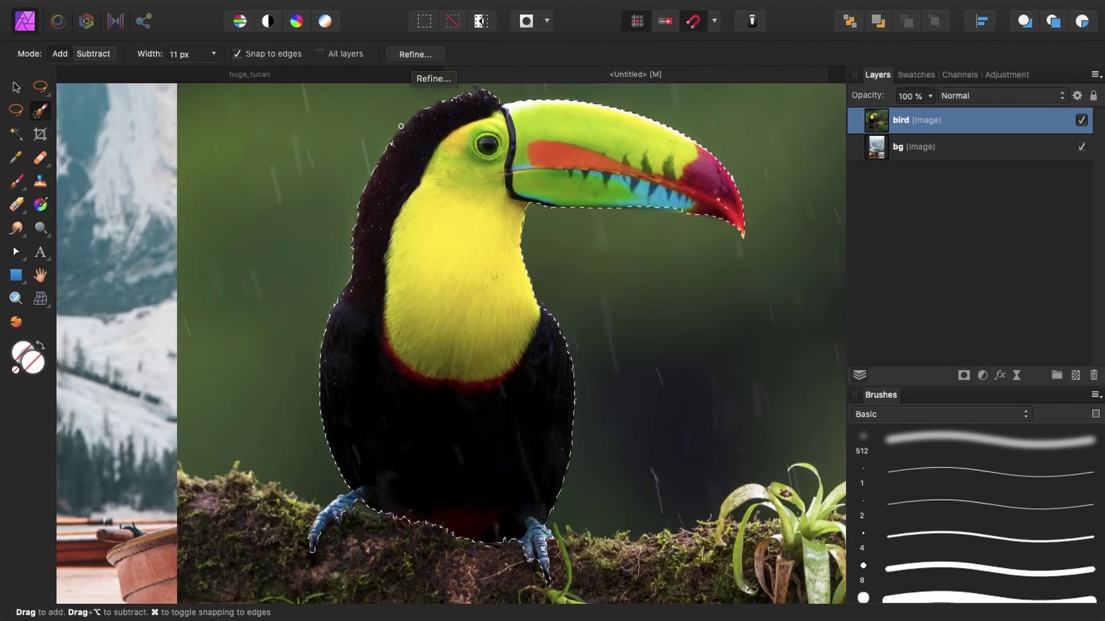
{"action": "left_click", "coordinate": [423, 55]}
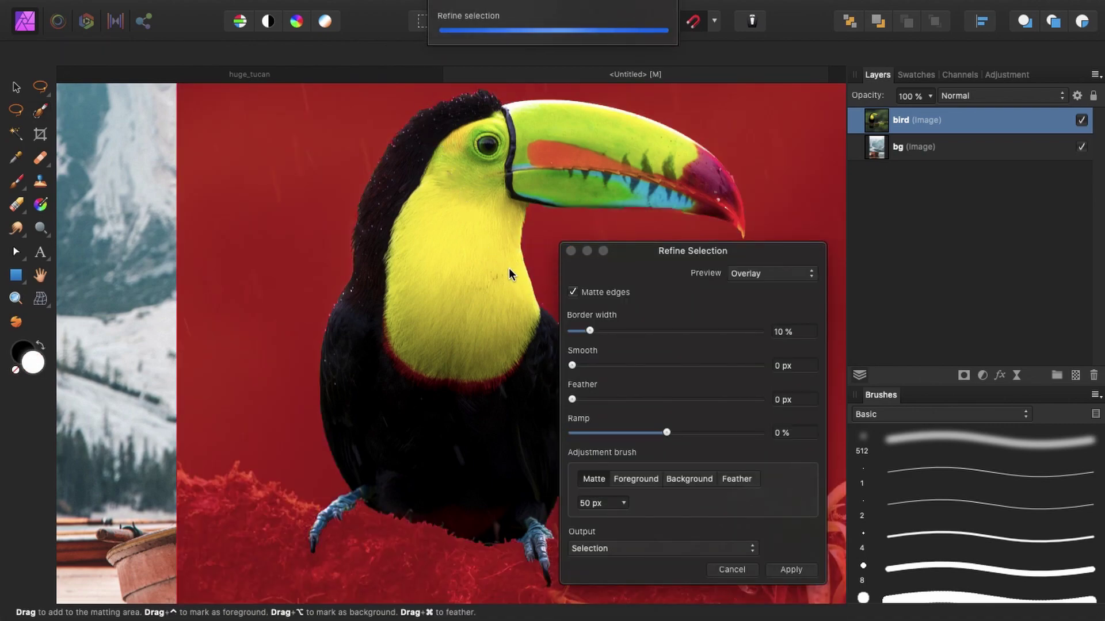
{"action": "key", "text": "space"}
{"action": "scroll", "coordinate": [506, 246], "scroll_direction": "right", "scroll_amount": 10}
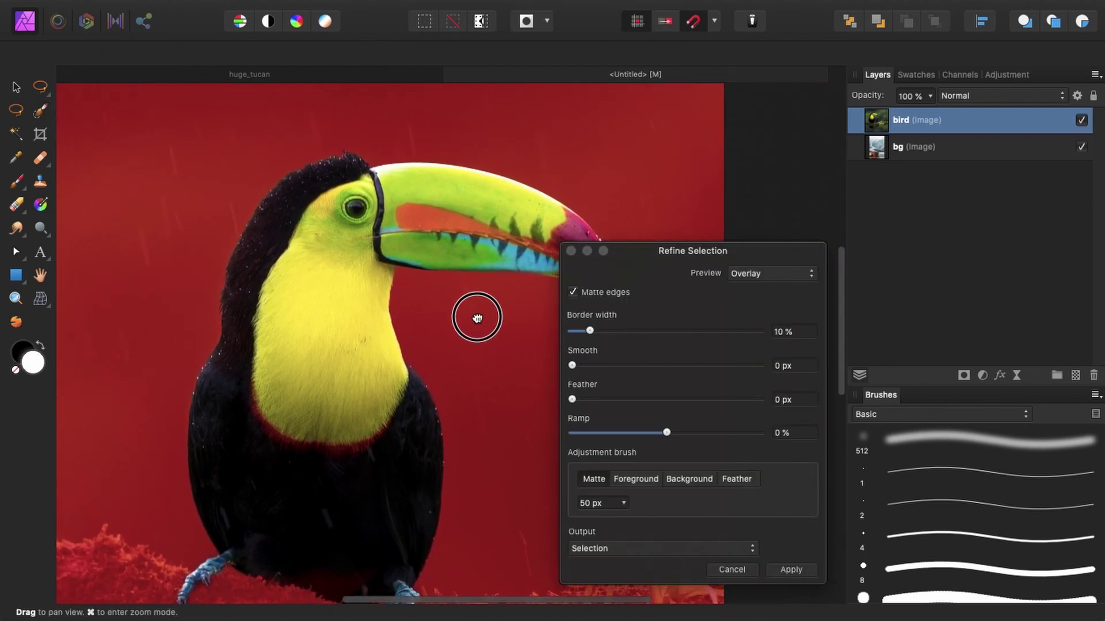
{"action": "scroll", "coordinate": [475, 314], "scroll_direction": "down", "scroll_amount": 6}
{"action": "scroll", "coordinate": [475, 314], "scroll_direction": "left", "scroll_amount": 4}
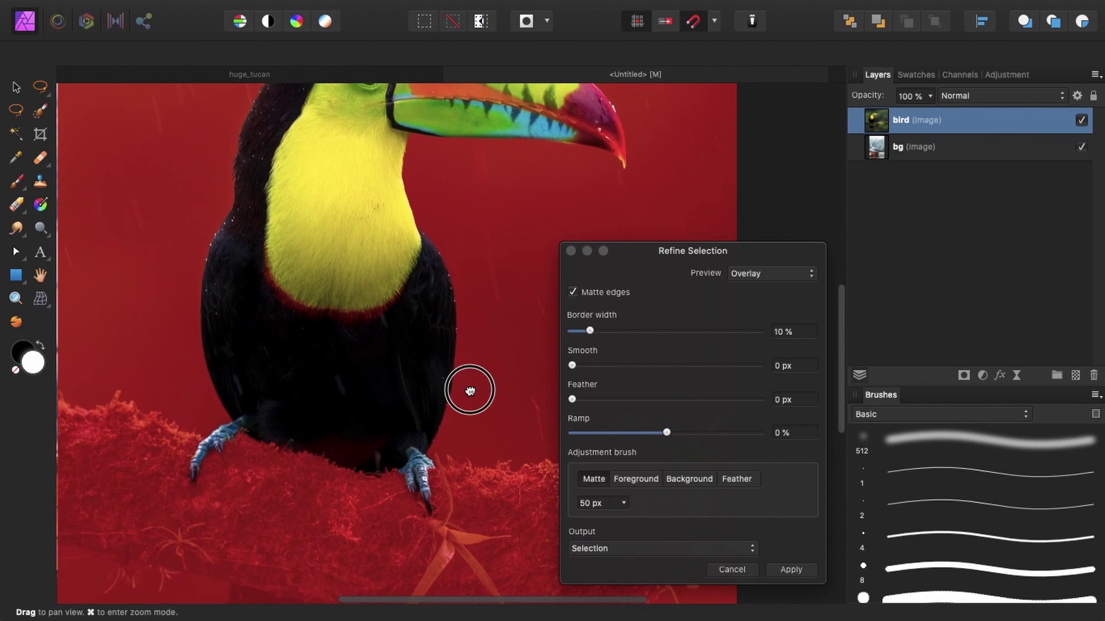
{"action": "scroll", "coordinate": [466, 351], "scroll_direction": "up", "scroll_amount": 10}
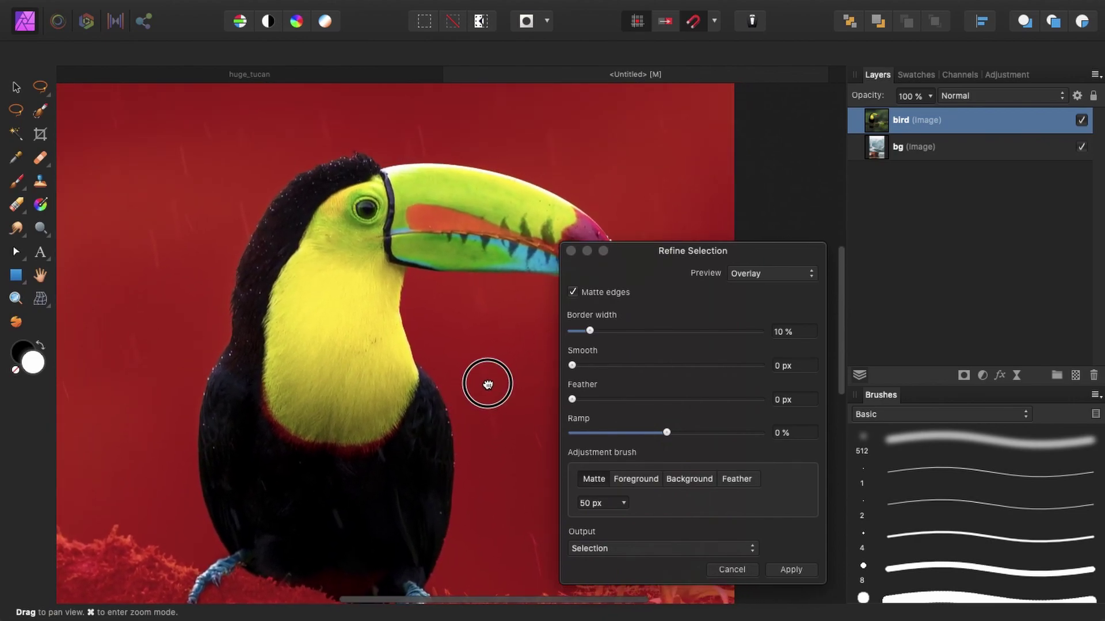
{"action": "scroll", "coordinate": [403, 288], "scroll_direction": "up", "scroll_amount": 1}
Step: Matte the head's feather edge with a smaller refine brush and apply the refinement
{"action": "key", "text": "bracketleft"}
{"action": "key", "text": "bracketleft"}
{"action": "key", "text": "bracketleft"}
{"action": "left_click_drag", "start_coordinate": [335, 172], "coordinate": [354, 196]}
{"action": "scroll", "coordinate": [382, 337], "scroll_direction": "right", "scroll_amount": 5}
{"action": "scroll", "coordinate": [383, 337], "scroll_direction": "down", "scroll_amount": 1}
{"action": "scroll", "coordinate": [415, 410], "scroll_direction": "left", "scroll_amount": 5}
{"action": "scroll", "coordinate": [415, 409], "scroll_direction": "down", "scroll_amount": 3}
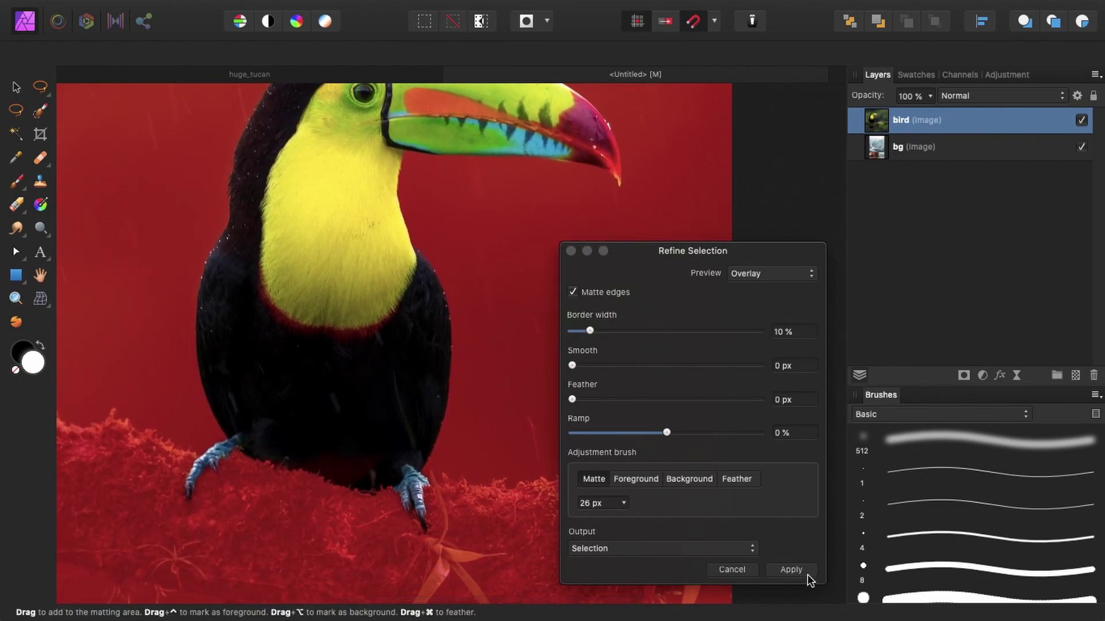
{"action": "left_click", "coordinate": [791, 569]}
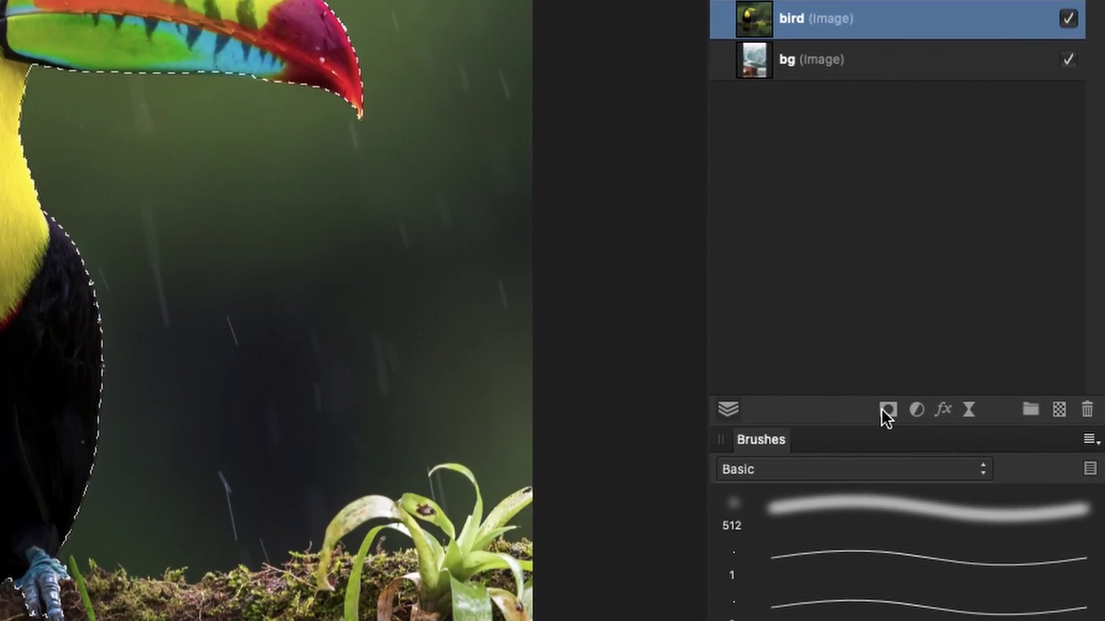
Step: Mask the bird layer with the selection, clear the selection, and target the mask
{"action": "left_click", "coordinate": [950, 381]}
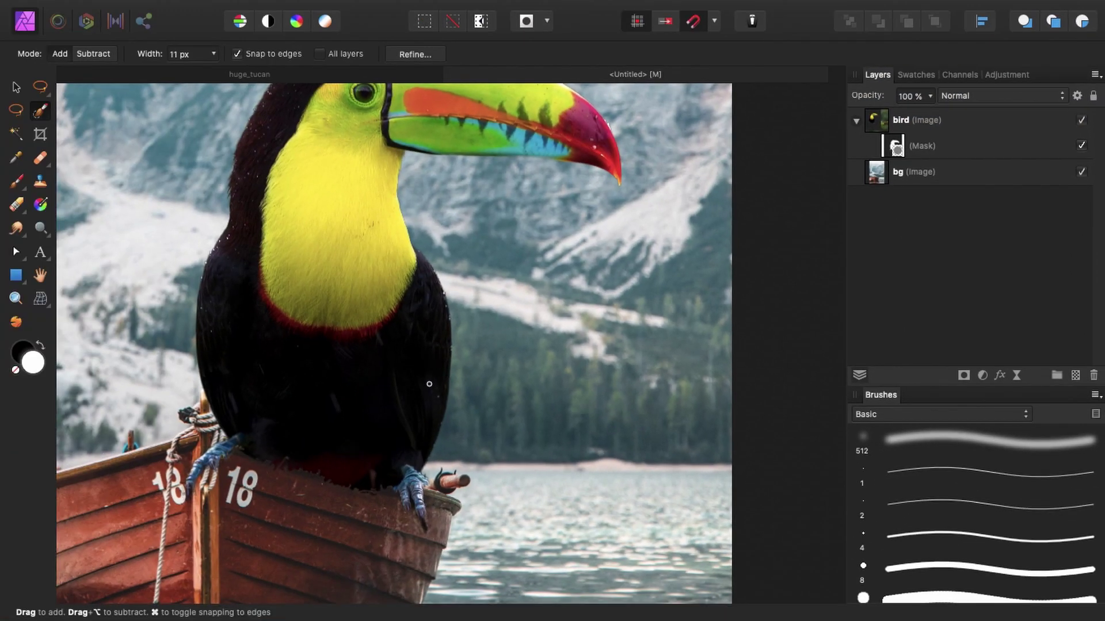
{"action": "key", "text": "super+0"}
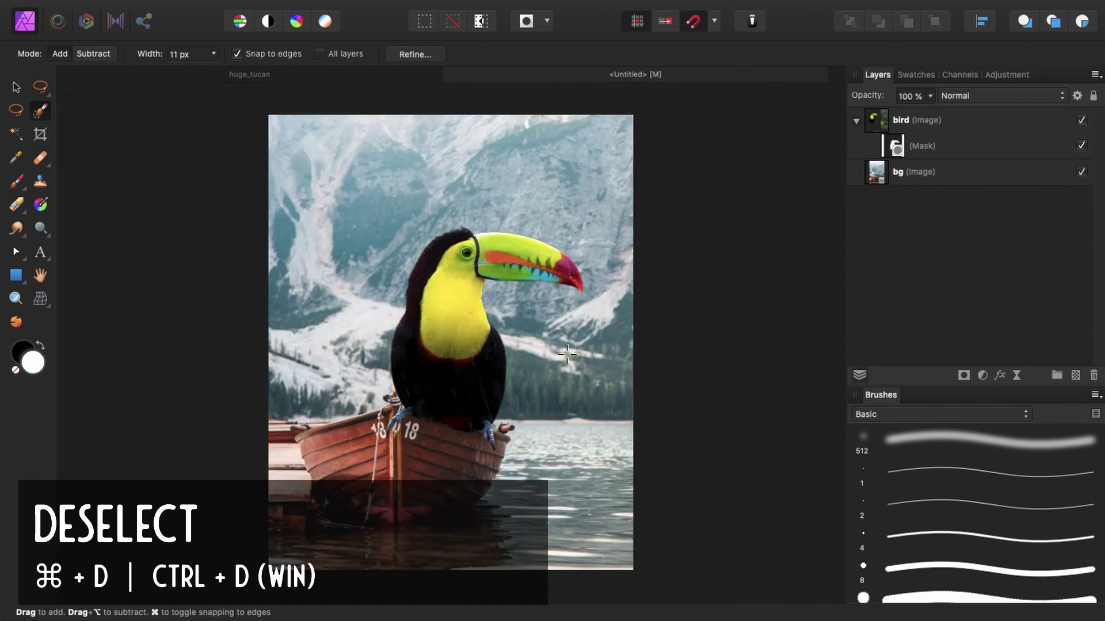
{"action": "key", "text": "super+plus"}
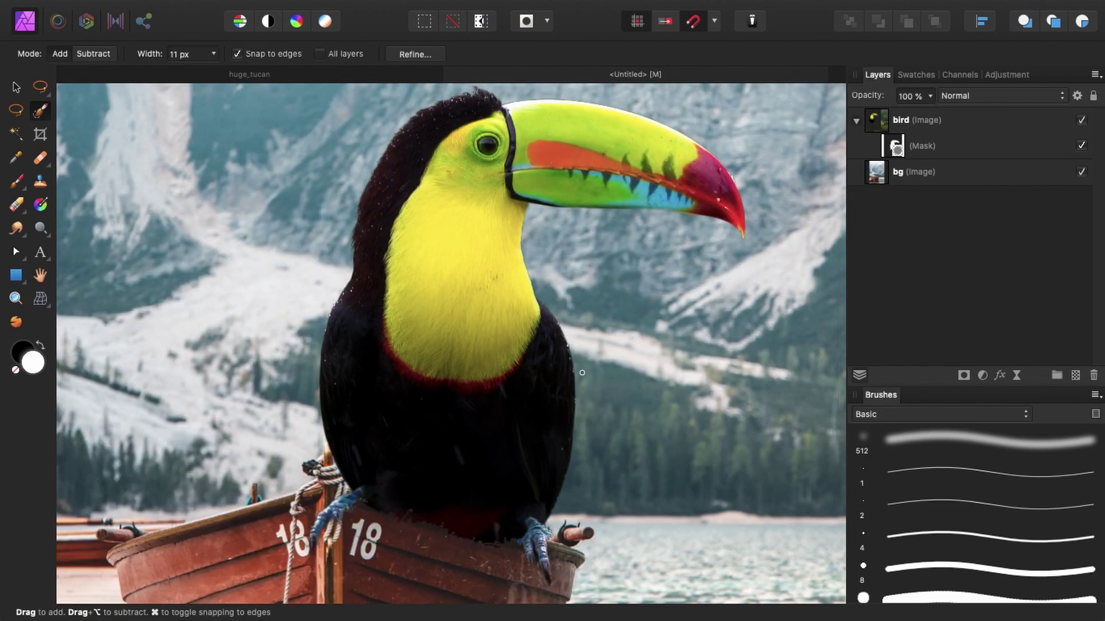
{"action": "scroll", "coordinate": [577, 376], "scroll_direction": "down", "scroll_amount": 4}
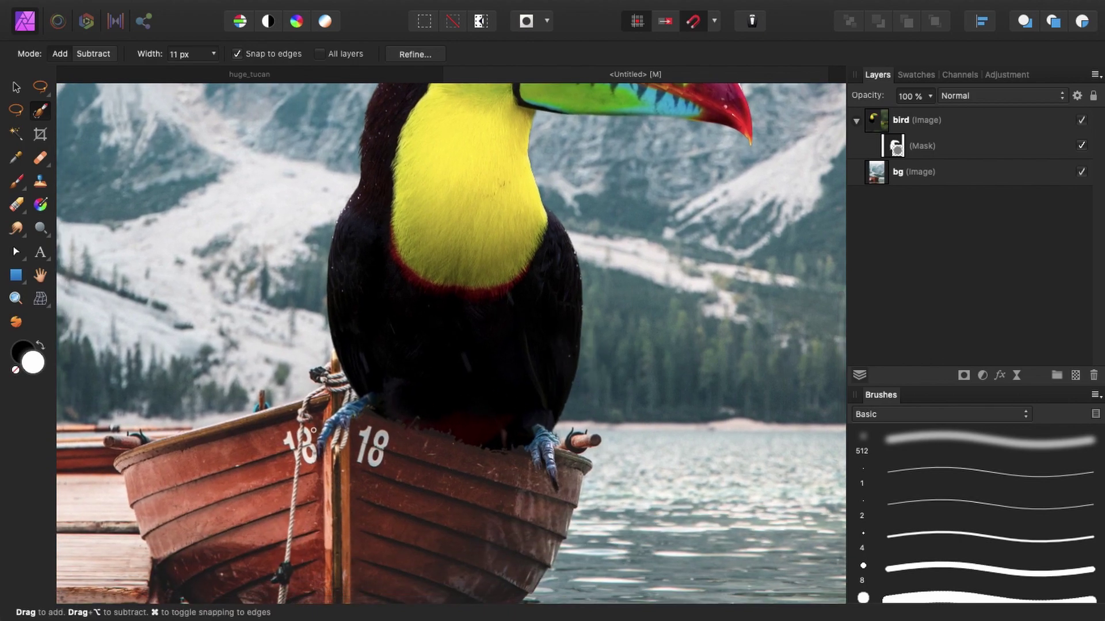
{"action": "scroll", "coordinate": [403, 377], "scroll_direction": "up", "scroll_amount": 10}
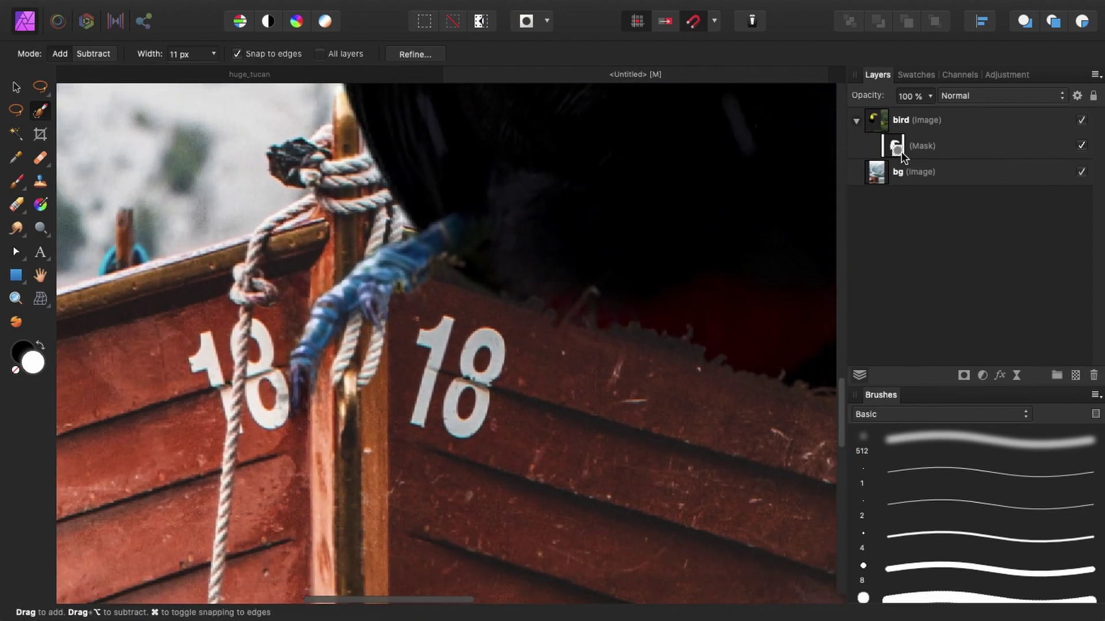
{"action": "left_click", "coordinate": [901, 157]}
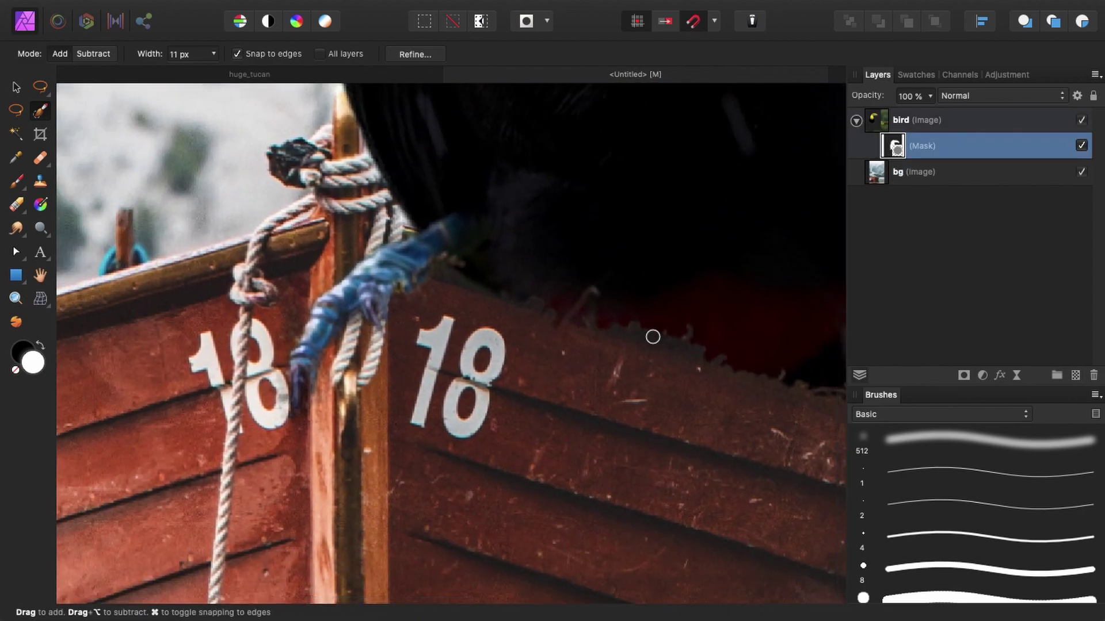
{"action": "scroll", "coordinate": [323, 363], "scroll_direction": "left", "scroll_amount": 3}
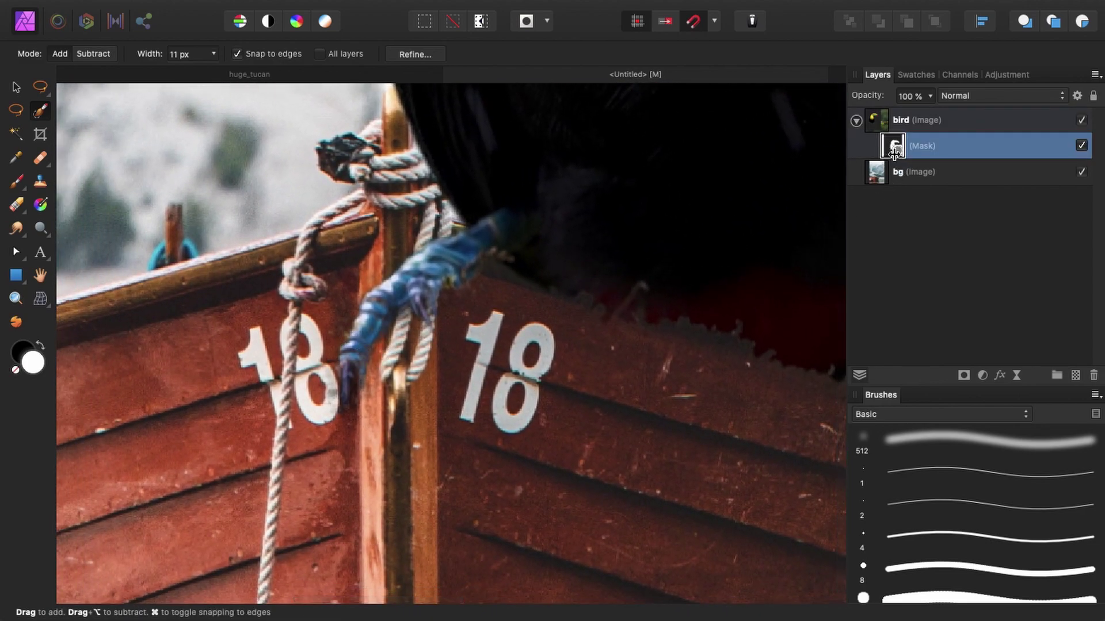
Step: Set a small full-opacity Paint Brush and paint white to reveal the blue leg's edge
{"action": "key", "text": "b"}
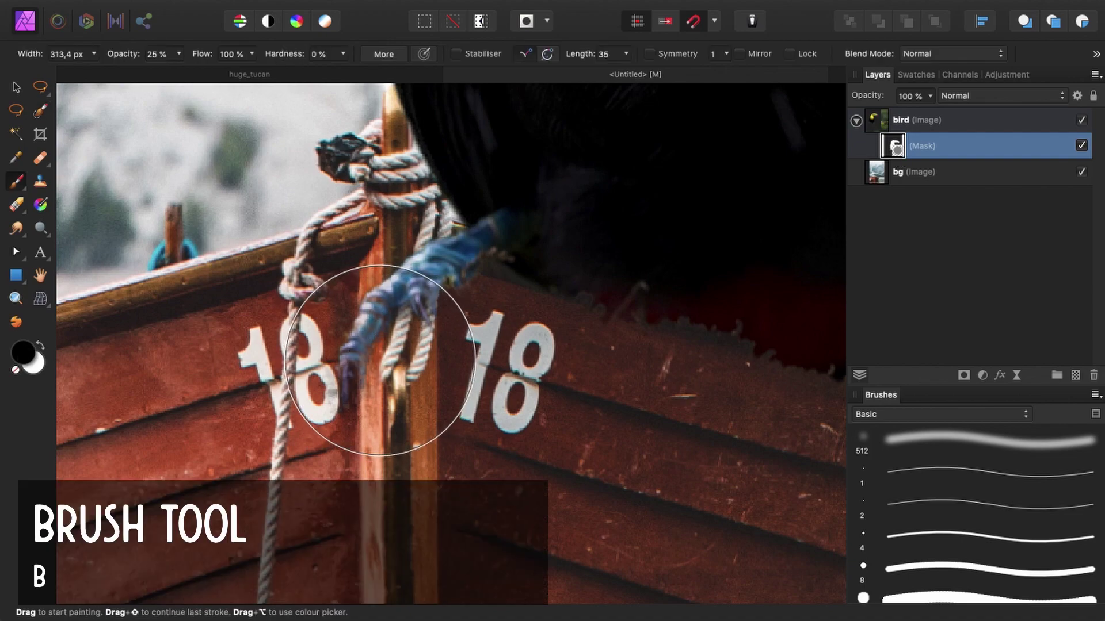
{"action": "key", "text": "bracketleft"}
{"action": "key", "text": "bracketleft"}
{"action": "key", "text": "bracketleft"}
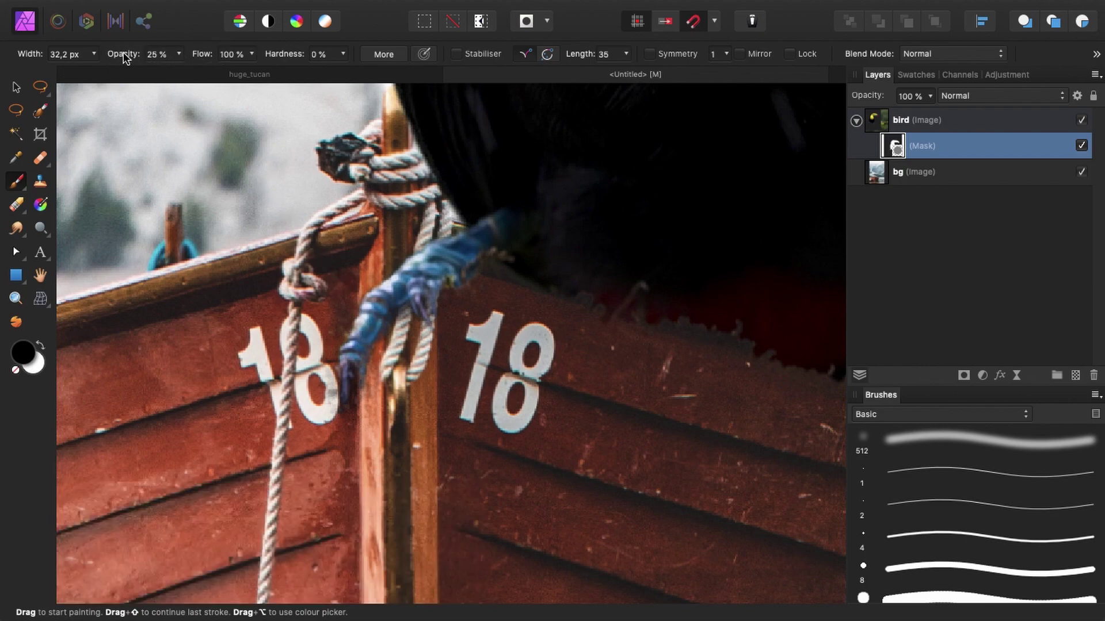
{"action": "key", "text": "0"}
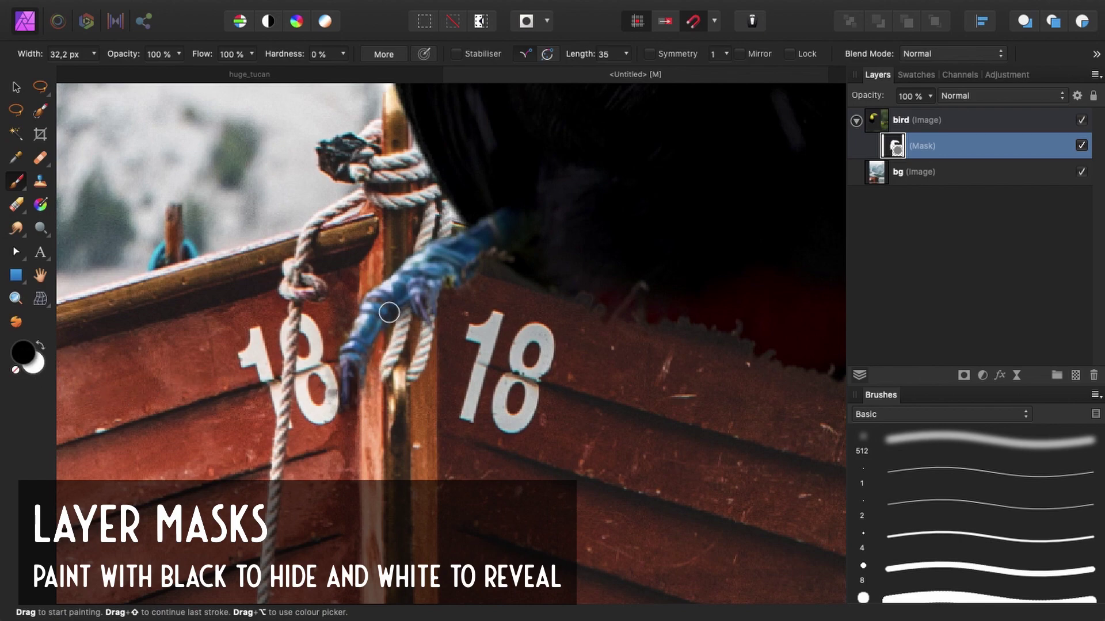
{"action": "key", "text": "x"}
{"action": "mouse_move", "coordinate": [380, 307]}
{"action": "left_mouse_down"}
{"action": "mouse_move", "coordinate": [353, 348]}
{"action": "mouse_move", "coordinate": [362, 330]}
{"action": "mouse_move", "coordinate": [421, 306]}
{"action": "mouse_move", "coordinate": [424, 316]}
{"action": "mouse_move", "coordinate": [425, 281]}
{"action": "mouse_move", "coordinate": [483, 267]}
{"action": "left_mouse_up"}
{"action": "key", "text": "x"}
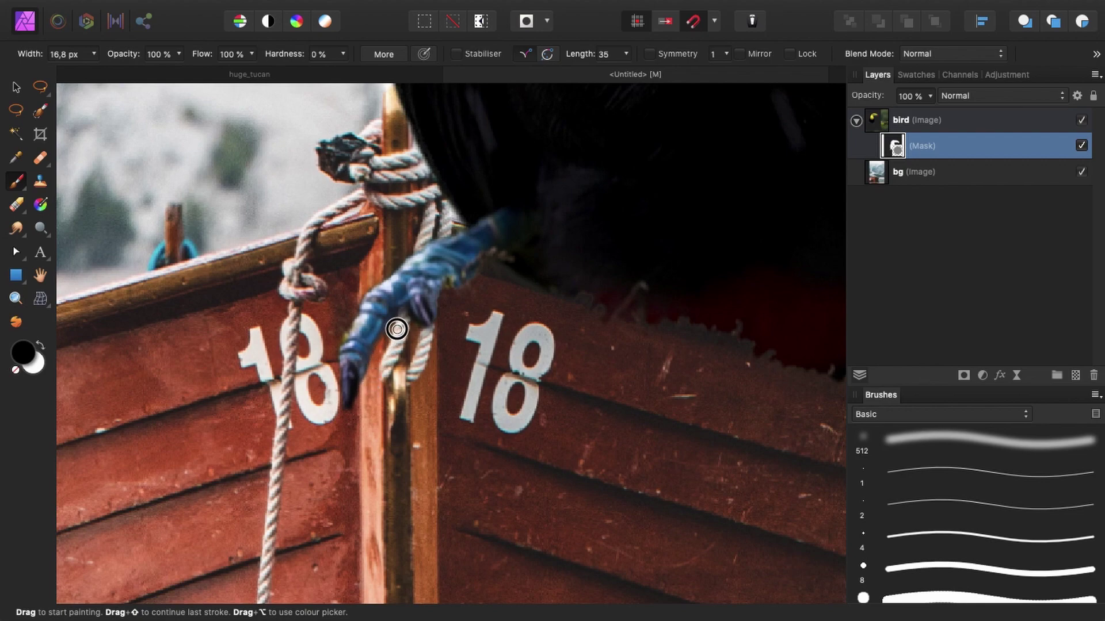
Step: Touch up the mask around the right claw tip, panning toward the boat's 18 and rope
{"action": "key", "text": "alt"}
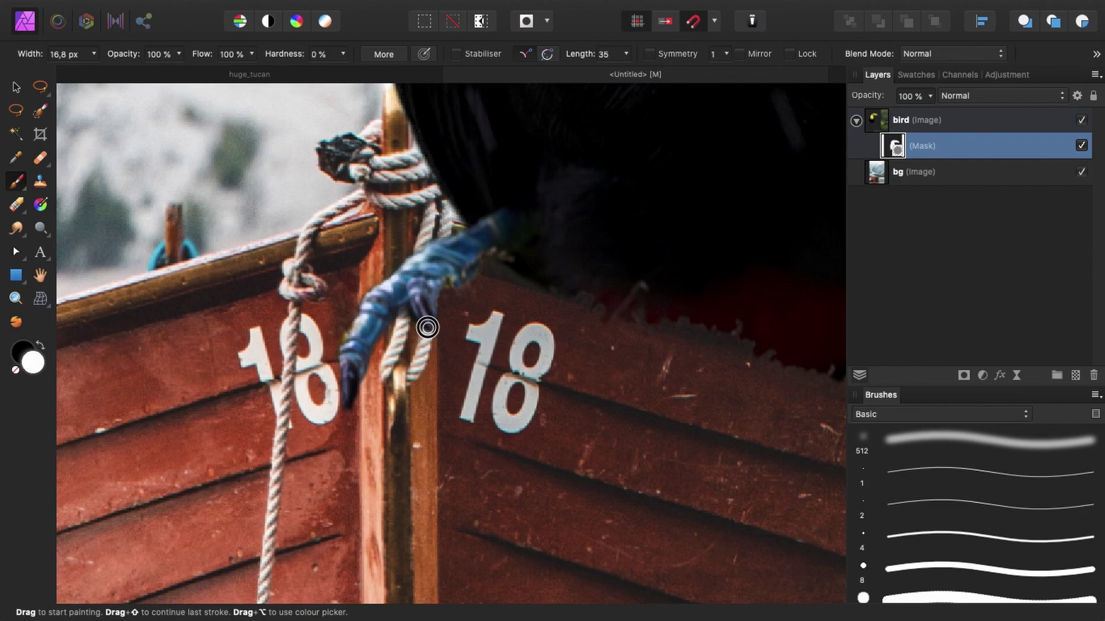
{"action": "key", "text": "x"}
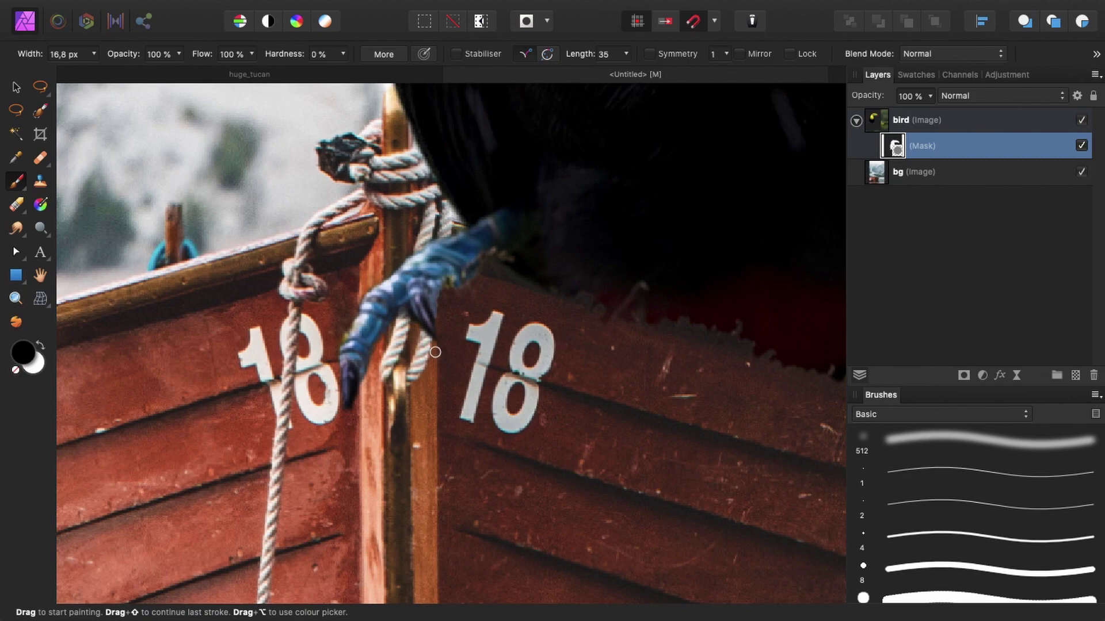
{"action": "scroll", "coordinate": [479, 296], "scroll_direction": "right", "scroll_amount": 10}
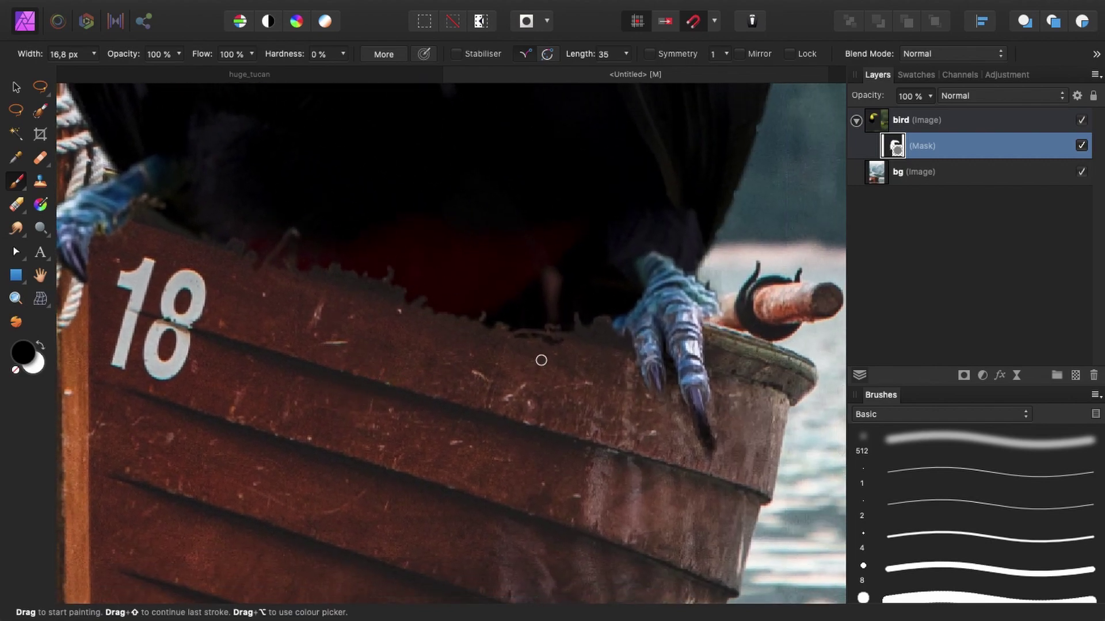
{"action": "scroll", "coordinate": [548, 420], "scroll_direction": "right", "scroll_amount": 5}
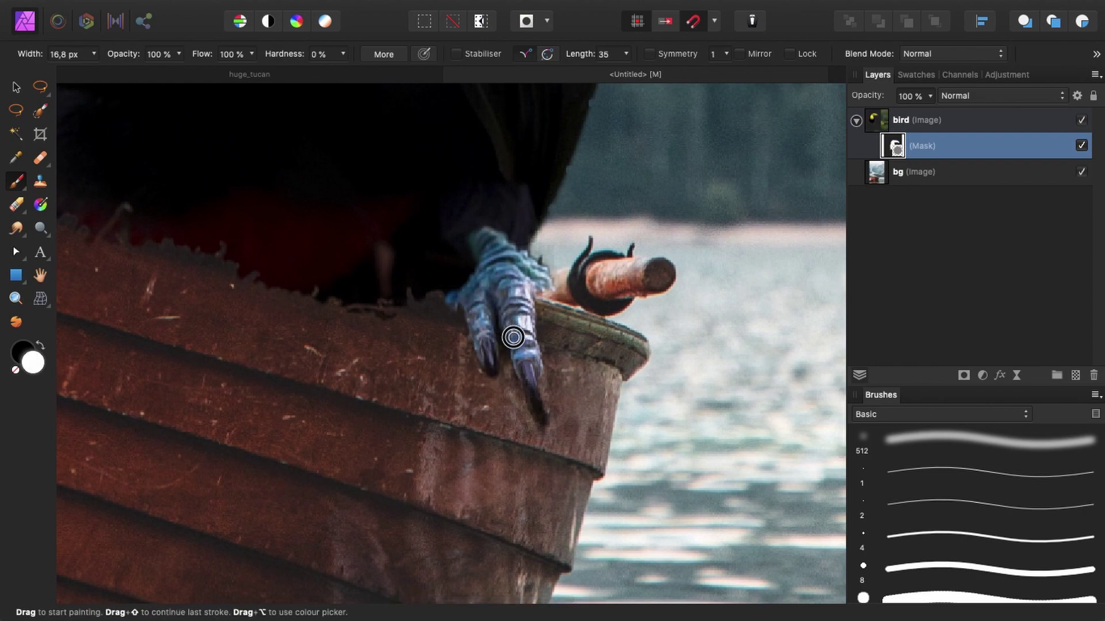
{"action": "left_click_drag", "start_coordinate": [540, 415], "coordinate": [525, 363]}
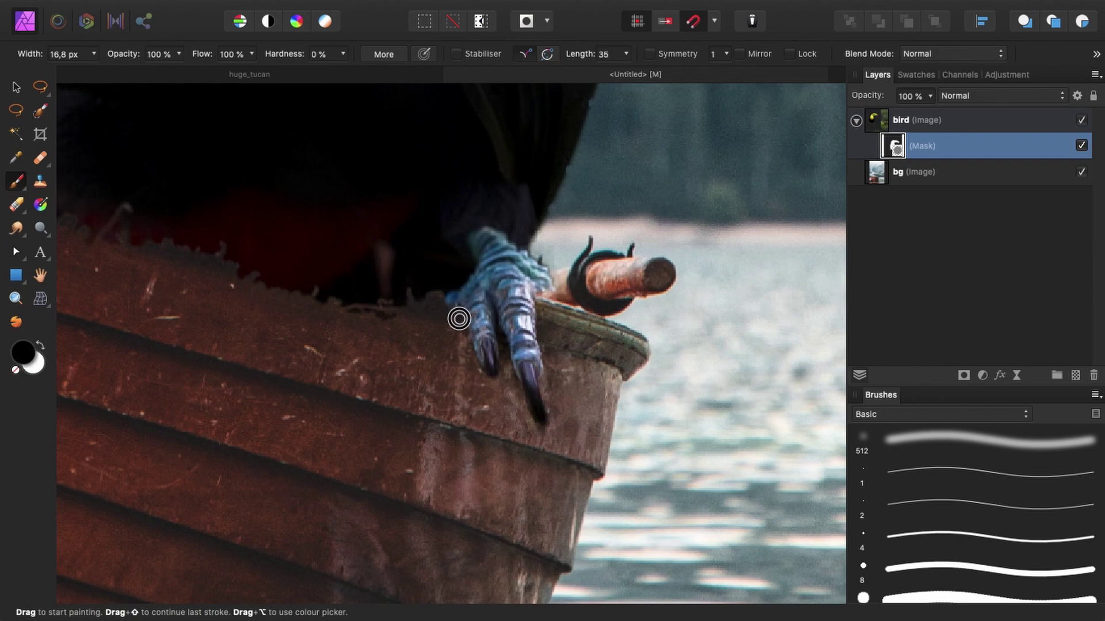
{"action": "scroll", "coordinate": [575, 267], "scroll_direction": "down", "scroll_amount": 1}
{"action": "scroll", "coordinate": [575, 267], "scroll_direction": "left", "scroll_amount": 1}
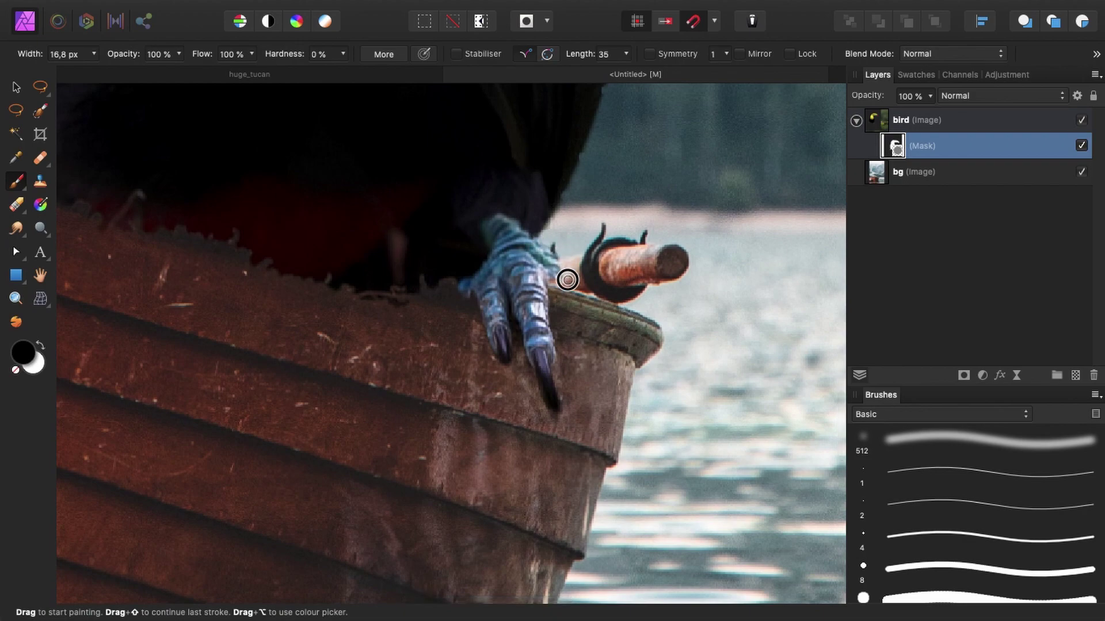
{"action": "key", "text": "space"}
{"action": "left_click_drag", "start_coordinate": [473, 374], "coordinate": [663, 452]}
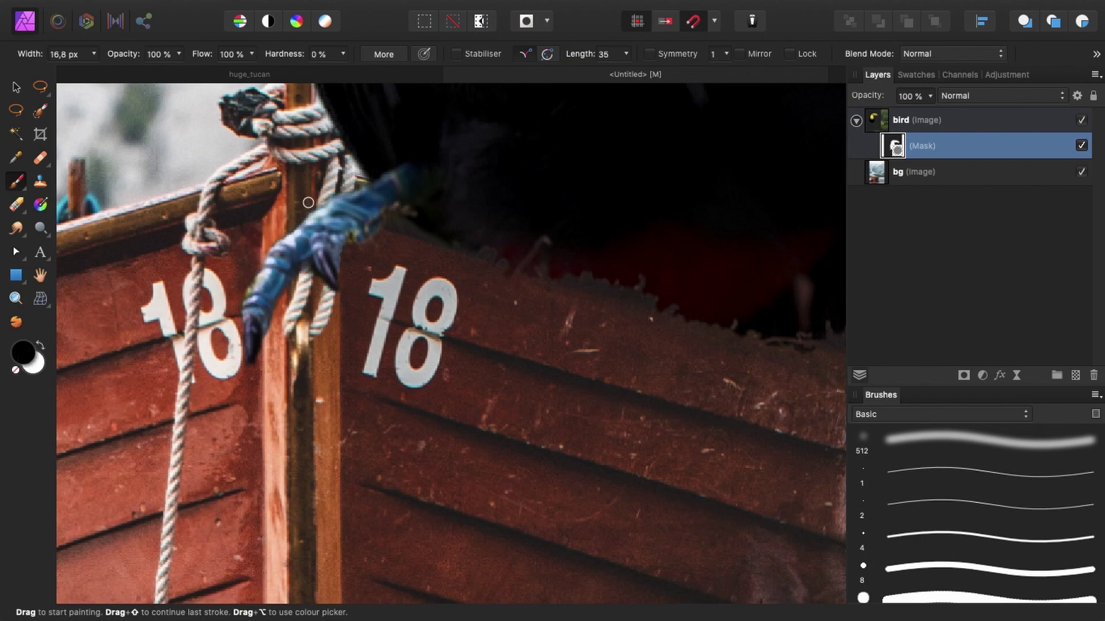
{"action": "key", "text": "space"}
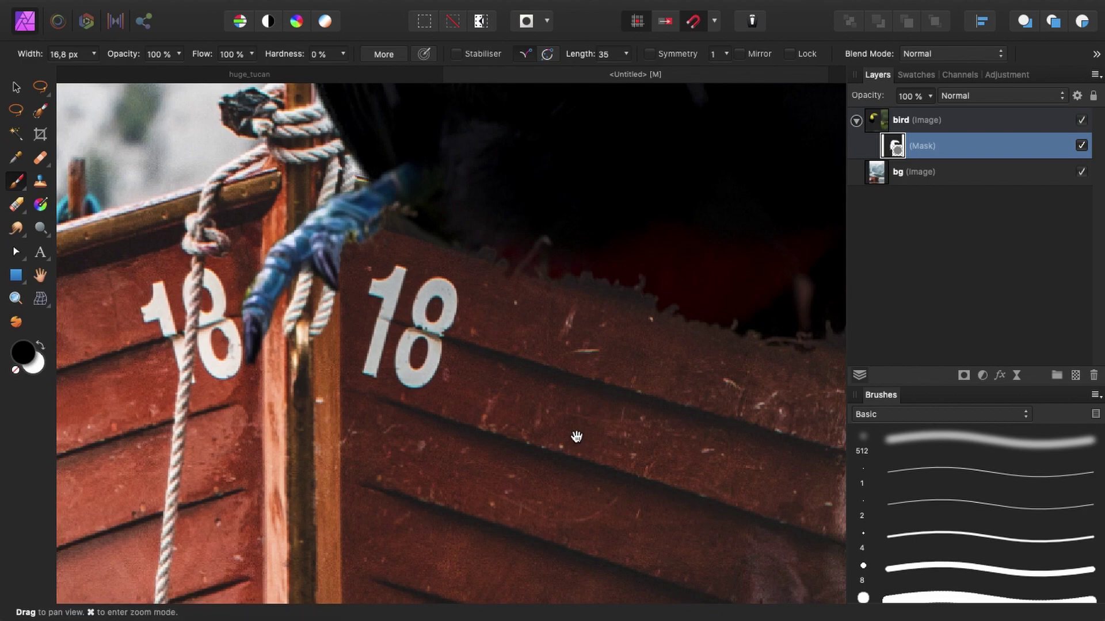
{"action": "left_click_drag", "start_coordinate": [573, 434], "coordinate": [383, 392]}
{"action": "left_click_drag", "start_coordinate": [546, 351], "coordinate": [496, 387]}
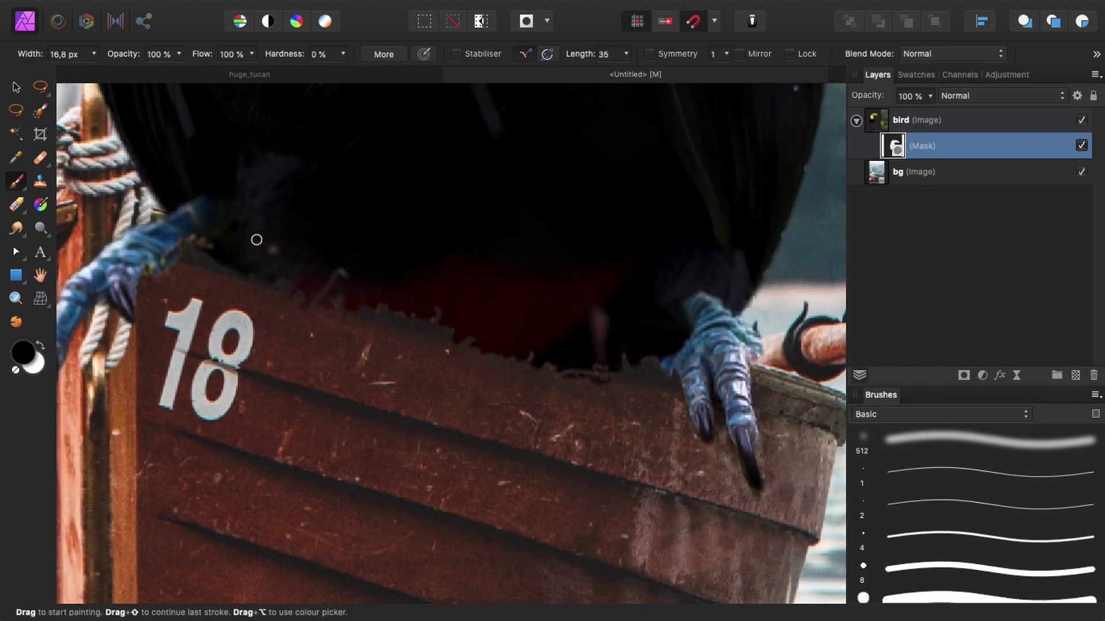
Step: Lower the bird layer's opacity to see the rim and select its mask for painting
{"action": "left_click", "coordinate": [902, 123]}
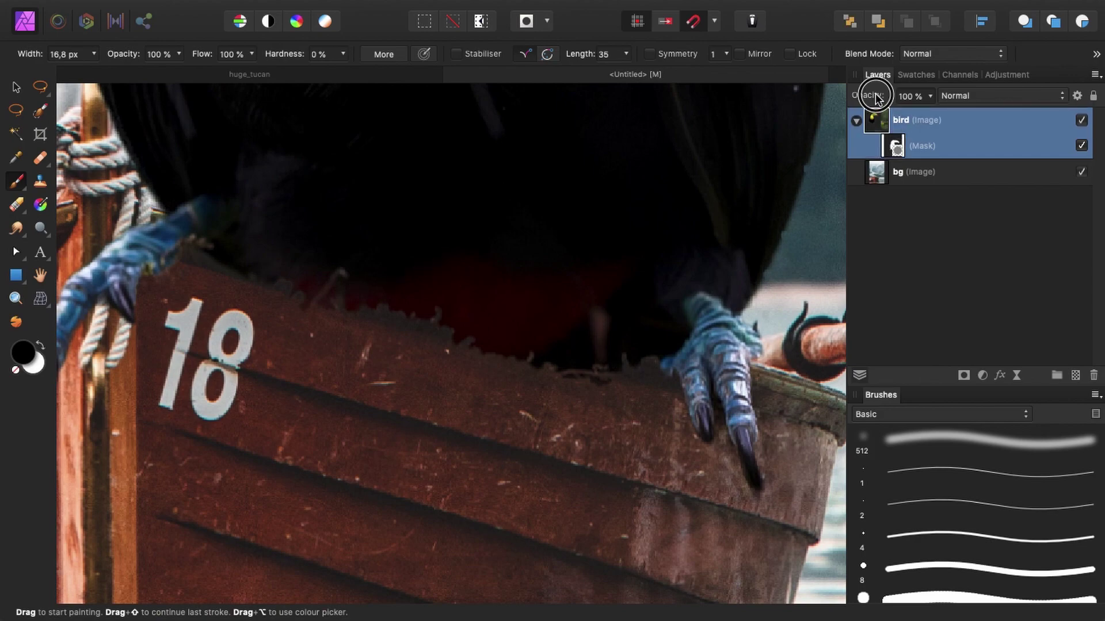
{"action": "left_click_drag", "start_coordinate": [874, 98], "coordinate": [847, 98]}
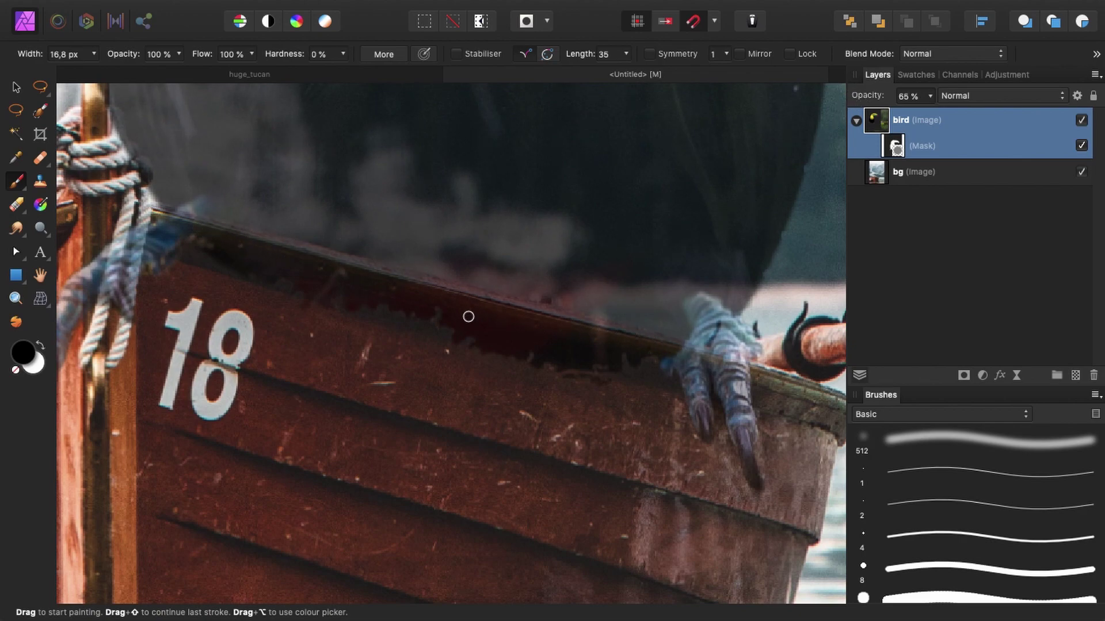
{"action": "left_click_drag", "start_coordinate": [894, 166], "coordinate": [907, 151]}
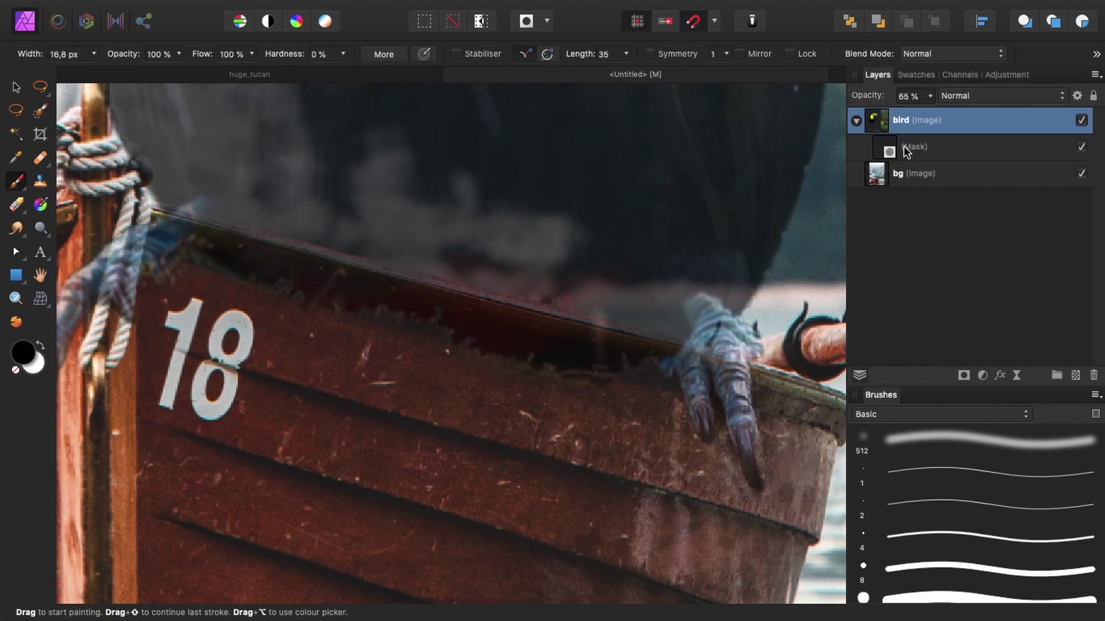
{"action": "left_click", "coordinate": [919, 142]}
{"action": "left_click", "coordinate": [897, 151]}
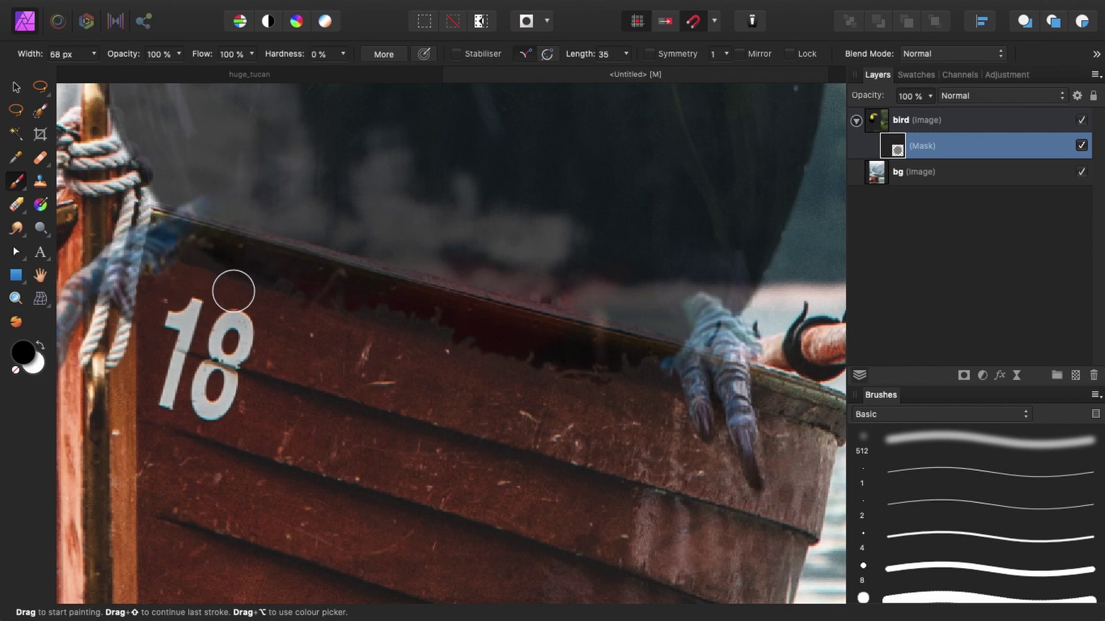
Step: Smooth the mask along the boat's rim with a harder brush, undoing a stray dab
{"action": "mouse_move", "coordinate": [206, 269]}
{"action": "left_mouse_down"}
{"action": "mouse_move", "coordinate": [298, 288]}
{"action": "mouse_move", "coordinate": [447, 353]}
{"action": "mouse_move", "coordinate": [360, 329]}
{"action": "mouse_move", "coordinate": [419, 334]}
{"action": "mouse_move", "coordinate": [628, 407]}
{"action": "mouse_move", "coordinate": [576, 384]}
{"action": "mouse_move", "coordinate": [631, 390]}
{"action": "mouse_move", "coordinate": [618, 370]}
{"action": "mouse_move", "coordinate": [508, 346]}
{"action": "mouse_move", "coordinate": [551, 357]}
{"action": "left_mouse_up"}
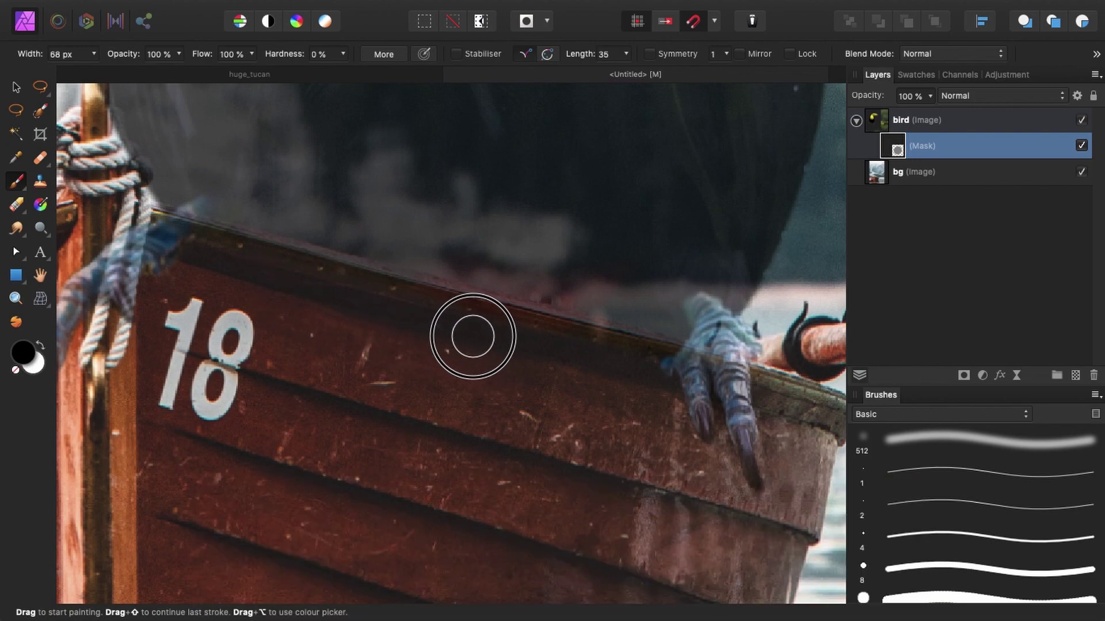
{"action": "mouse_move", "coordinate": [521, 342]}
{"action": "left_mouse_down"}
{"action": "mouse_move", "coordinate": [407, 313]}
{"action": "mouse_move", "coordinate": [529, 334]}
{"action": "left_mouse_up"}
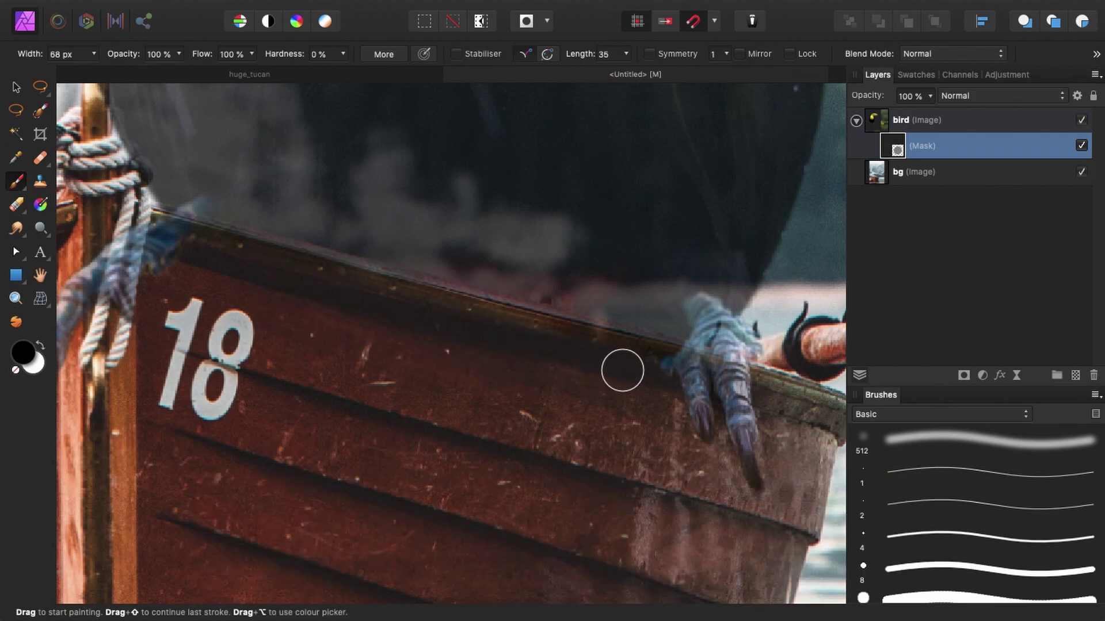
{"action": "mouse_move", "coordinate": [622, 370]}
{"action": "left_mouse_down"}
{"action": "mouse_move", "coordinate": [488, 334]}
{"action": "mouse_move", "coordinate": [340, 199]}
{"action": "mouse_move", "coordinate": [384, 258]}
{"action": "mouse_move", "coordinate": [386, 233]}
{"action": "left_mouse_up"}
{"action": "key", "text": "x"}
{"action": "key", "text": "x"}
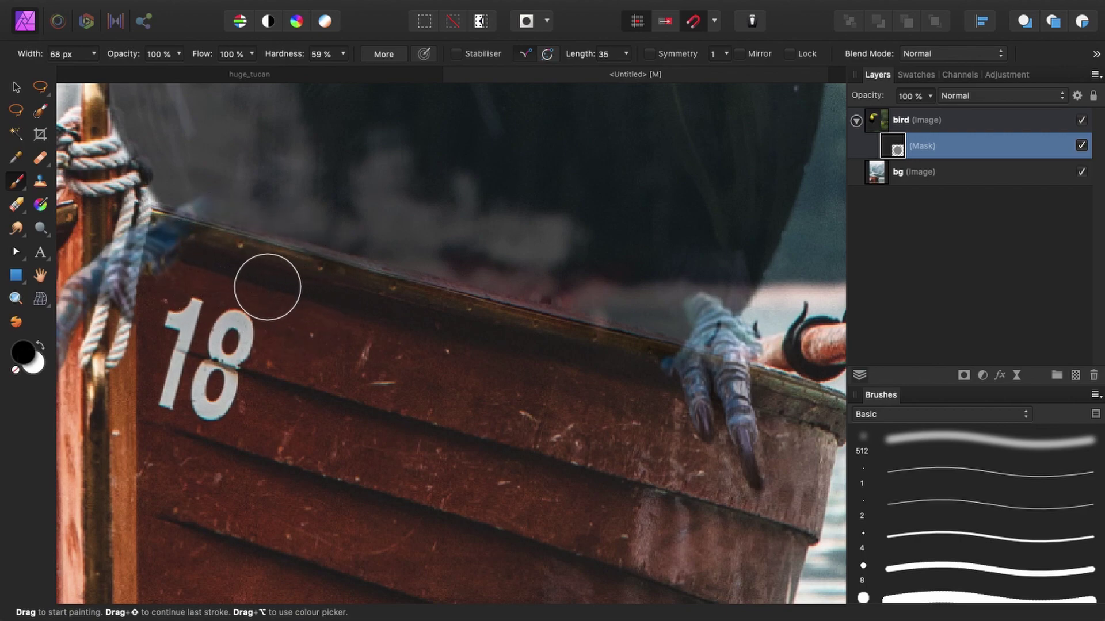
{"action": "mouse_move", "coordinate": [265, 287]}
{"action": "left_mouse_down"}
{"action": "mouse_move", "coordinate": [291, 278]}
{"action": "mouse_move", "coordinate": [476, 353]}
{"action": "mouse_move", "coordinate": [409, 323]}
{"action": "mouse_move", "coordinate": [472, 326]}
{"action": "mouse_move", "coordinate": [271, 288]}
{"action": "left_mouse_up"}
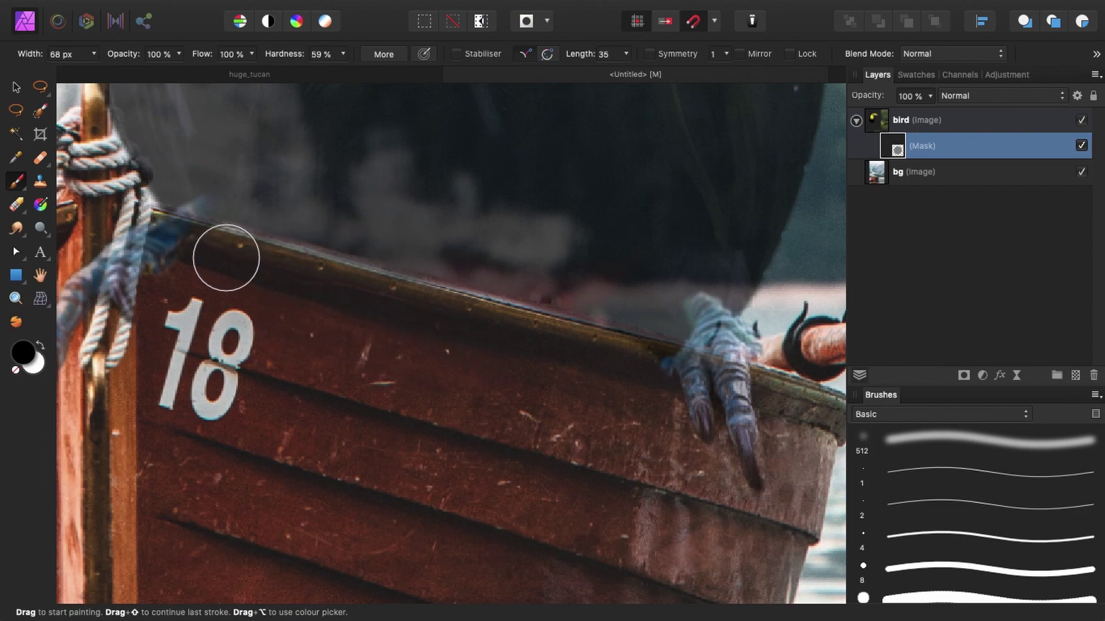
{"action": "mouse_move", "coordinate": [227, 259]}
{"action": "left_mouse_down"}
{"action": "mouse_move", "coordinate": [318, 298]}
{"action": "mouse_move", "coordinate": [409, 305]}
{"action": "left_mouse_up"}
{"action": "key", "text": "x"}
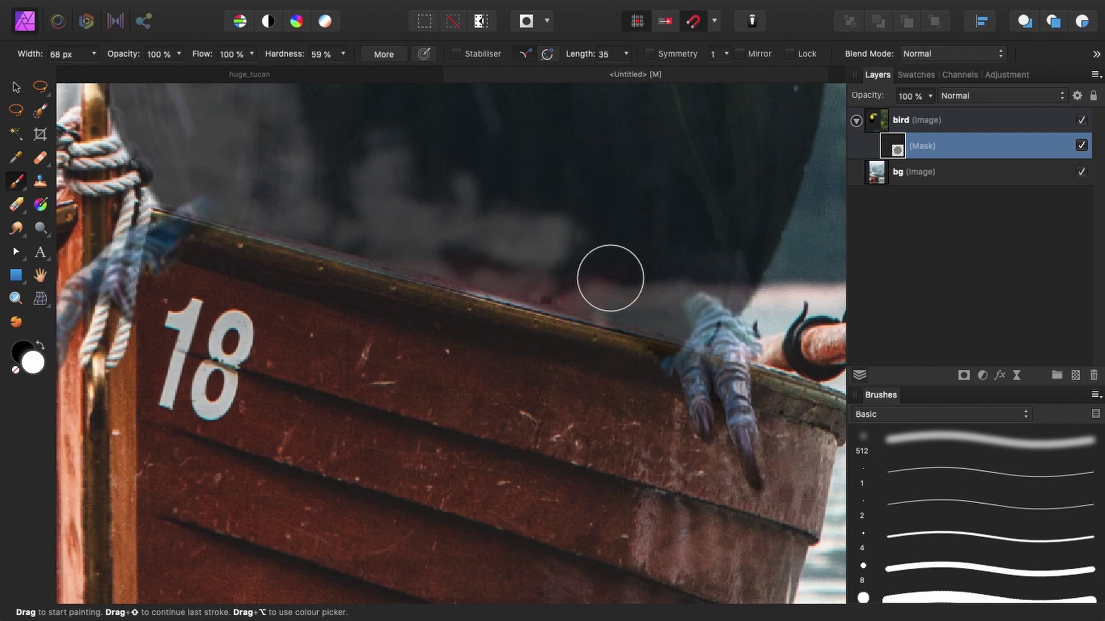
{"action": "left_click", "coordinate": [562, 355]}
{"action": "key", "text": "super+z"}
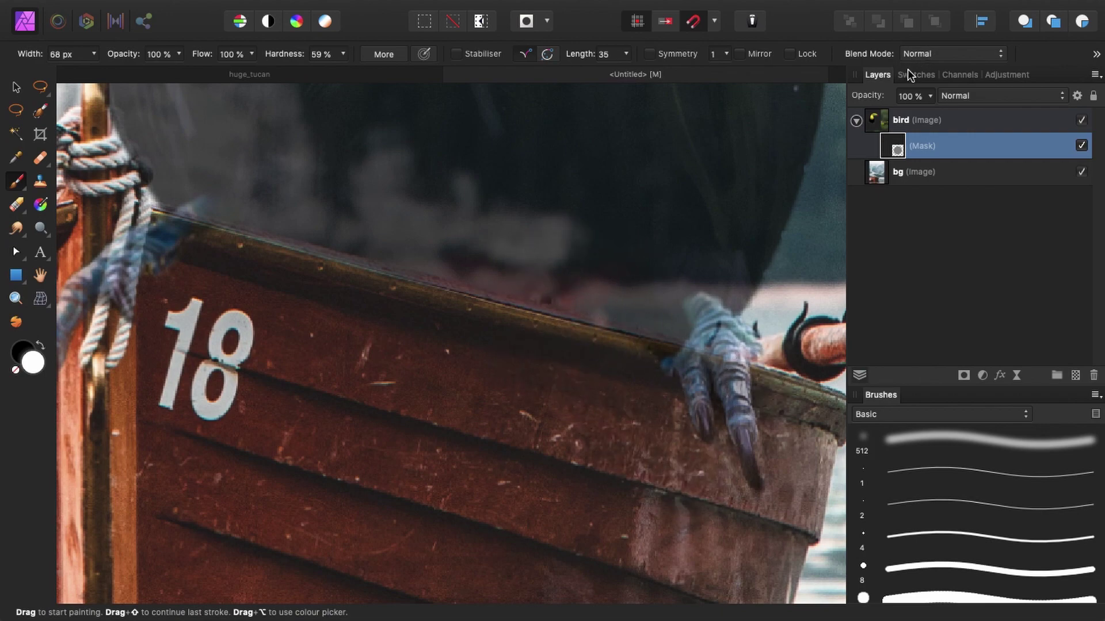
{"action": "left_click", "coordinate": [904, 119]}
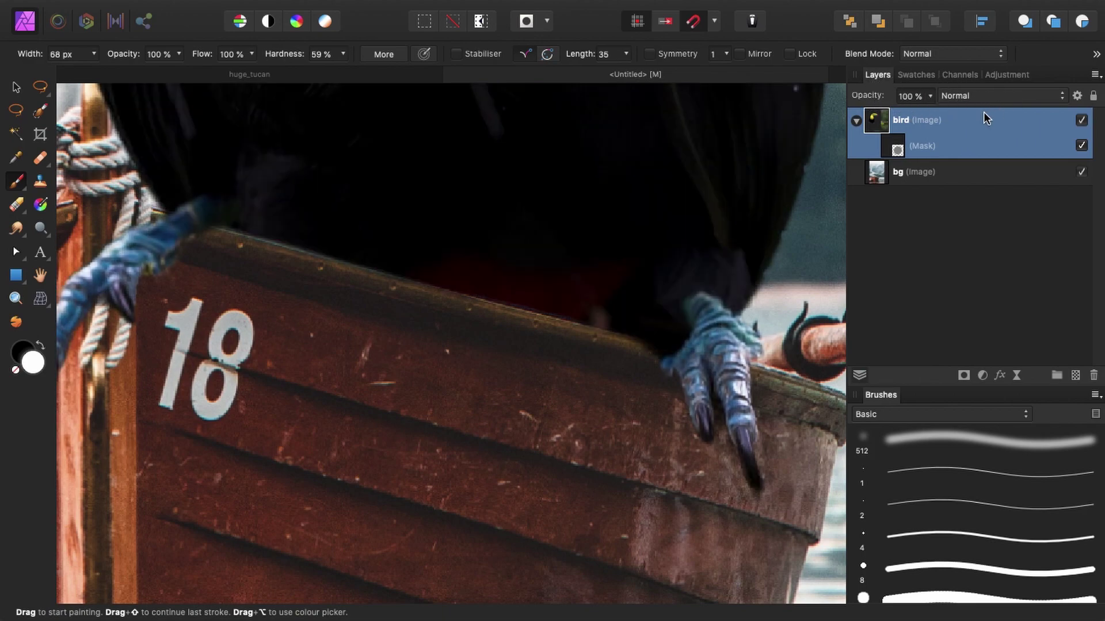
Step: Add a new Pixel layer and set the Clone Brush to sample current layer and below at about 77 px
{"action": "left_click_drag", "start_coordinate": [538, 257], "coordinate": [516, 306]}
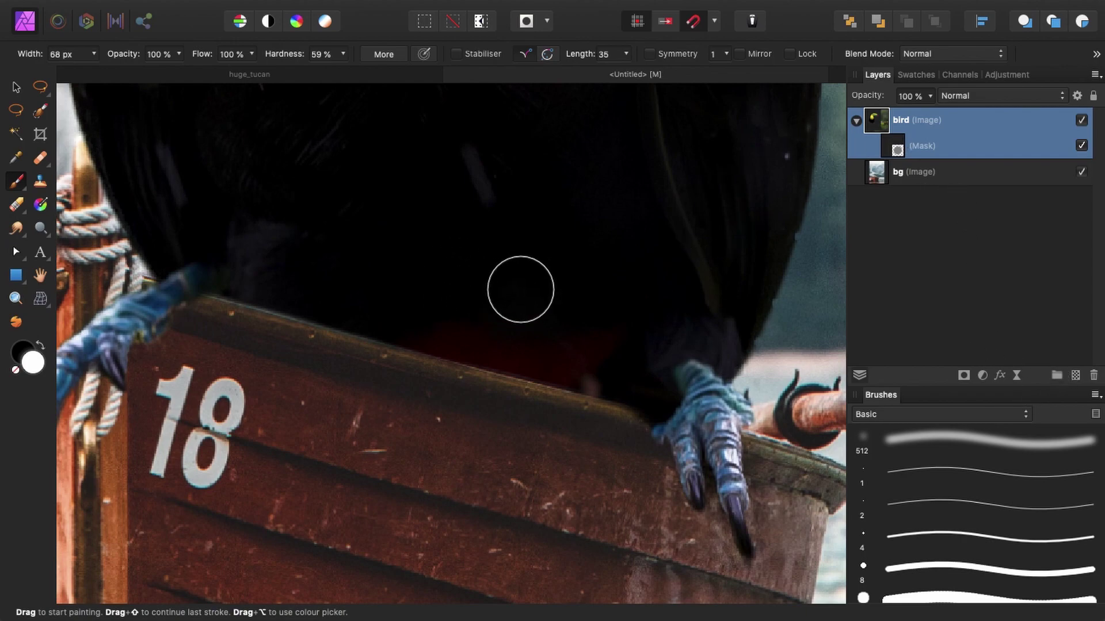
{"action": "left_click_drag", "start_coordinate": [520, 291], "coordinate": [525, 372]}
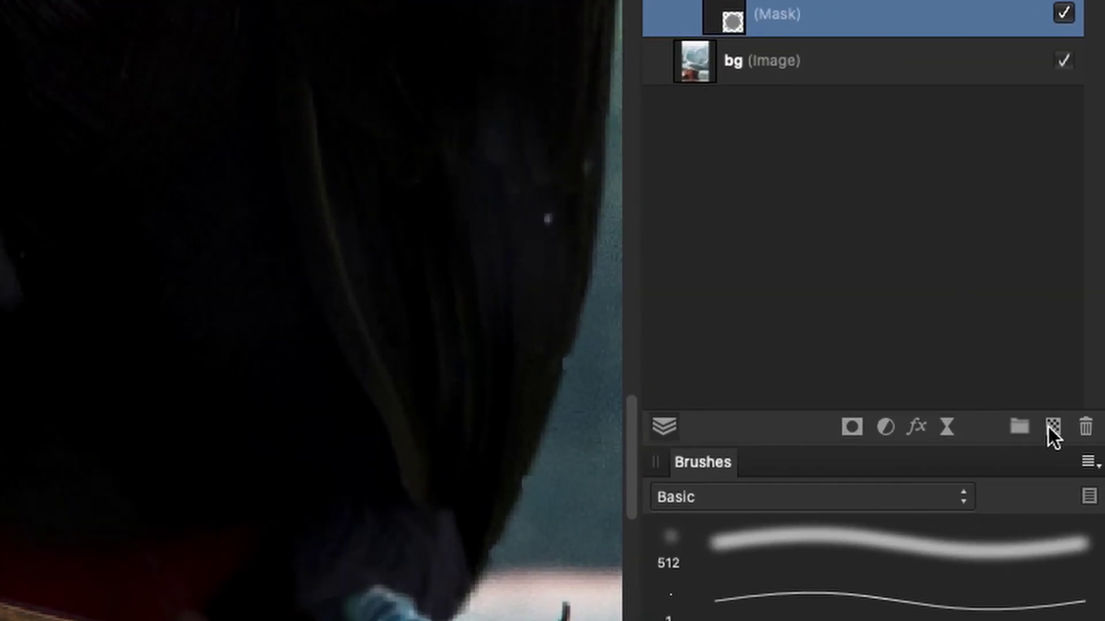
{"action": "left_click", "coordinate": [1053, 427]}
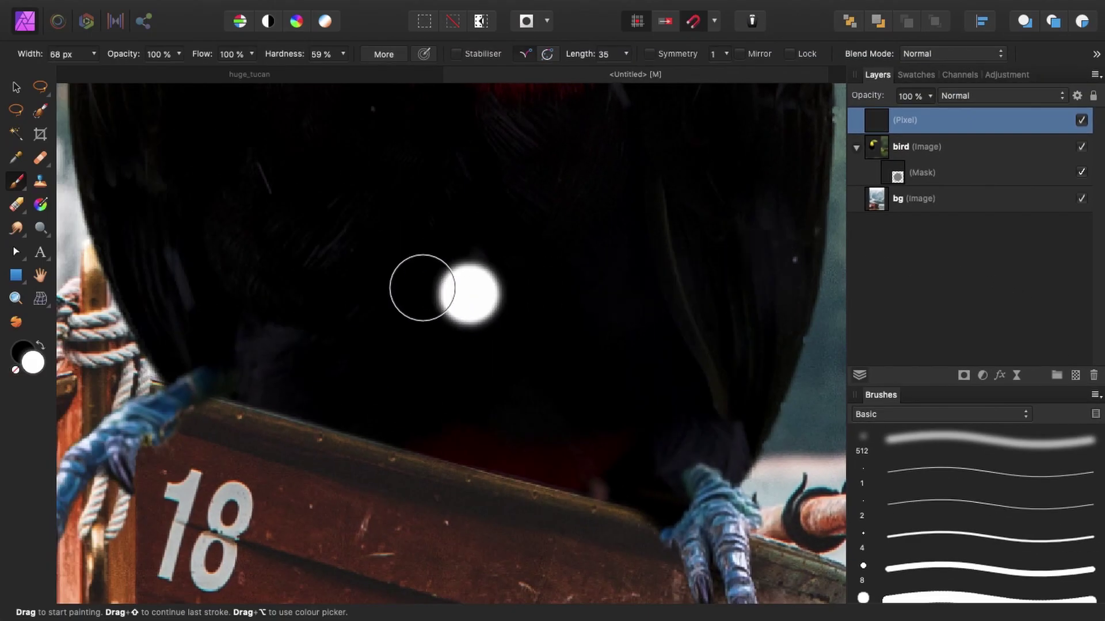
{"action": "left_click", "coordinate": [42, 183]}
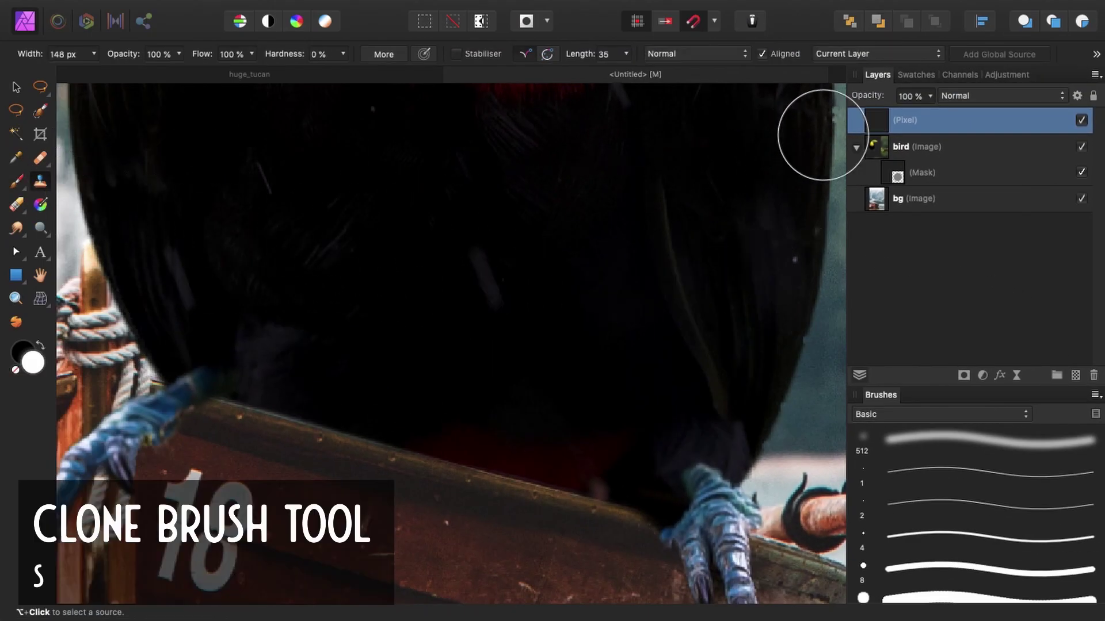
{"action": "left_click", "coordinate": [846, 54]}
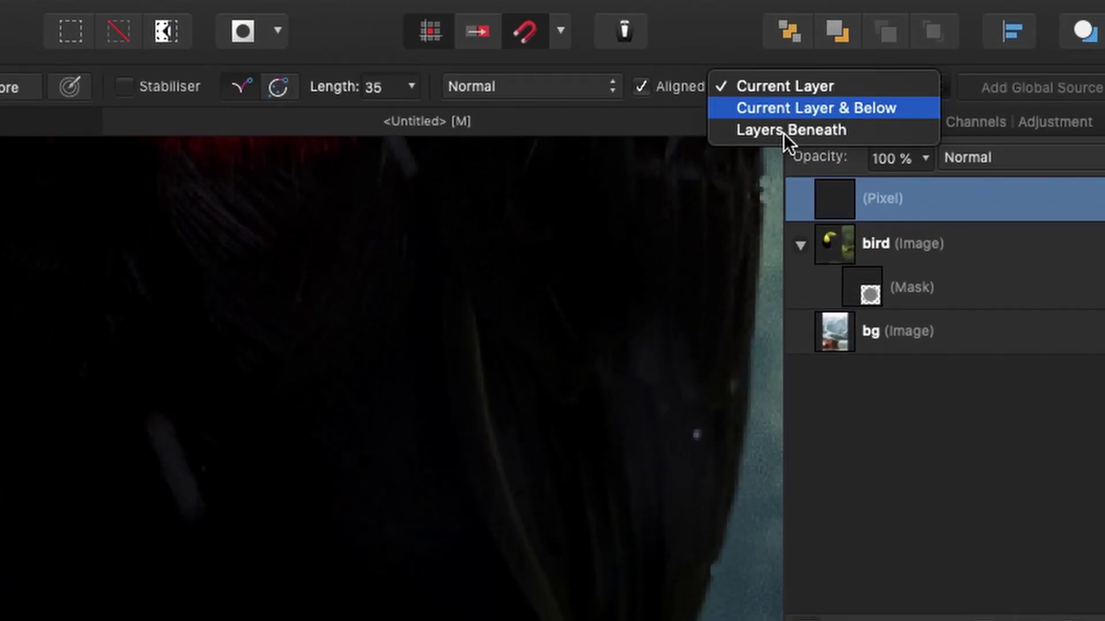
{"action": "left_click", "coordinate": [853, 68]}
{"action": "key", "text": "bracketleft"}
{"action": "key", "text": "bracketleft"}
{"action": "key", "text": "bracketleft"}
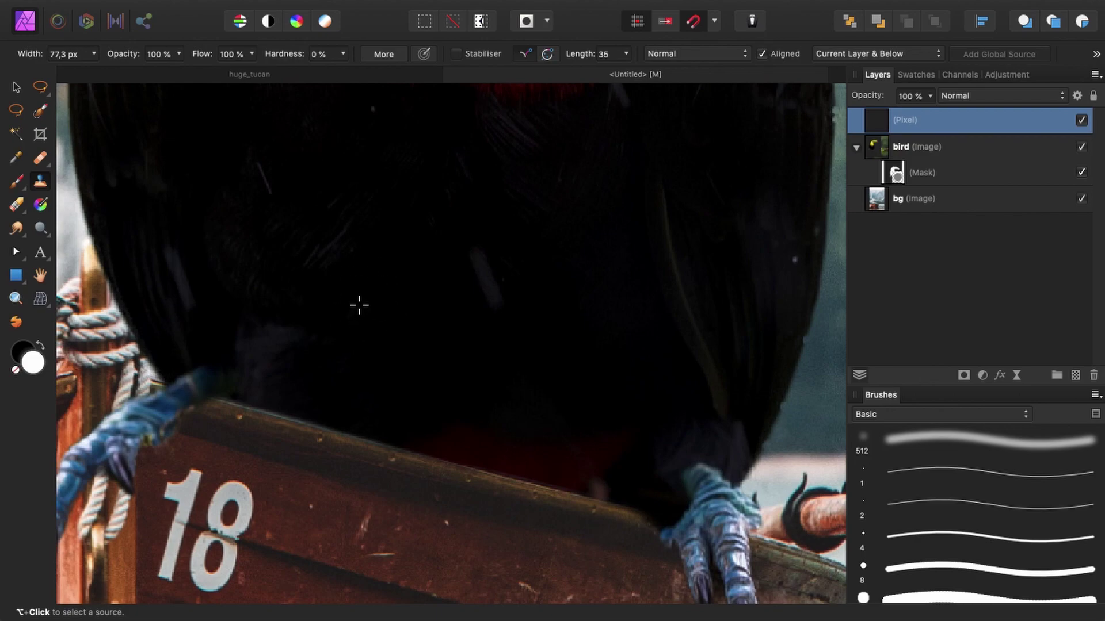
Step: Try cloning dark feathers over the plank edge, undoing the misplaced dabs
{"action": "left_click", "coordinate": [366, 309], "text": "alt"}
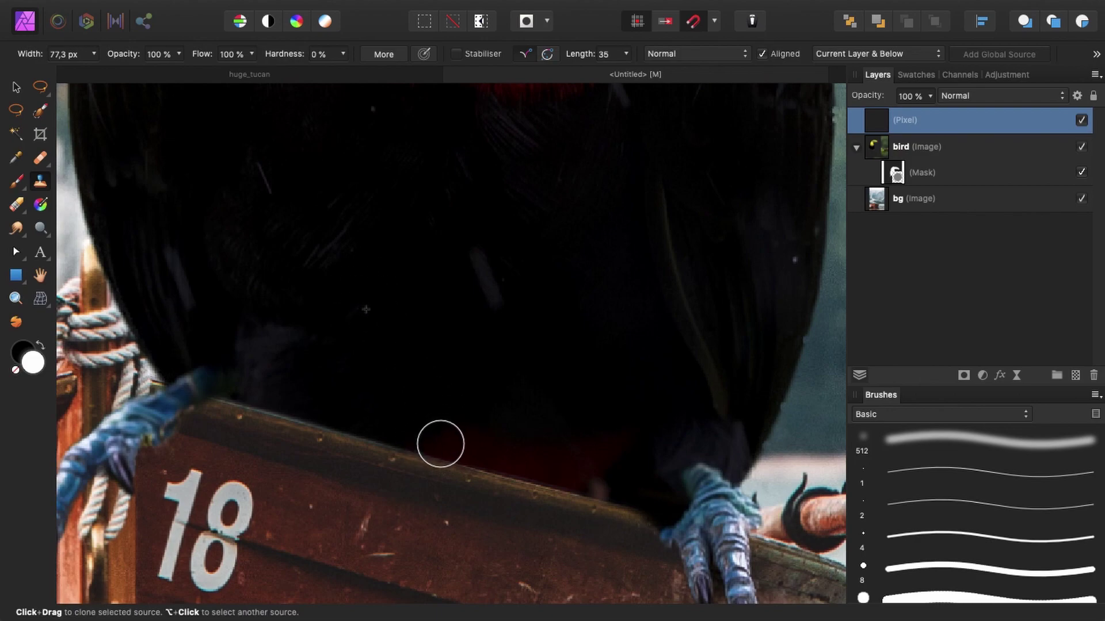
{"action": "mouse_move", "coordinate": [520, 460]}
{"action": "left_mouse_down"}
{"action": "mouse_move", "coordinate": [425, 435]}
{"action": "mouse_move", "coordinate": [468, 464]}
{"action": "mouse_move", "coordinate": [552, 480]}
{"action": "mouse_move", "coordinate": [619, 456]}
{"action": "mouse_move", "coordinate": [598, 473]}
{"action": "mouse_move", "coordinate": [491, 456]}
{"action": "left_mouse_up"}
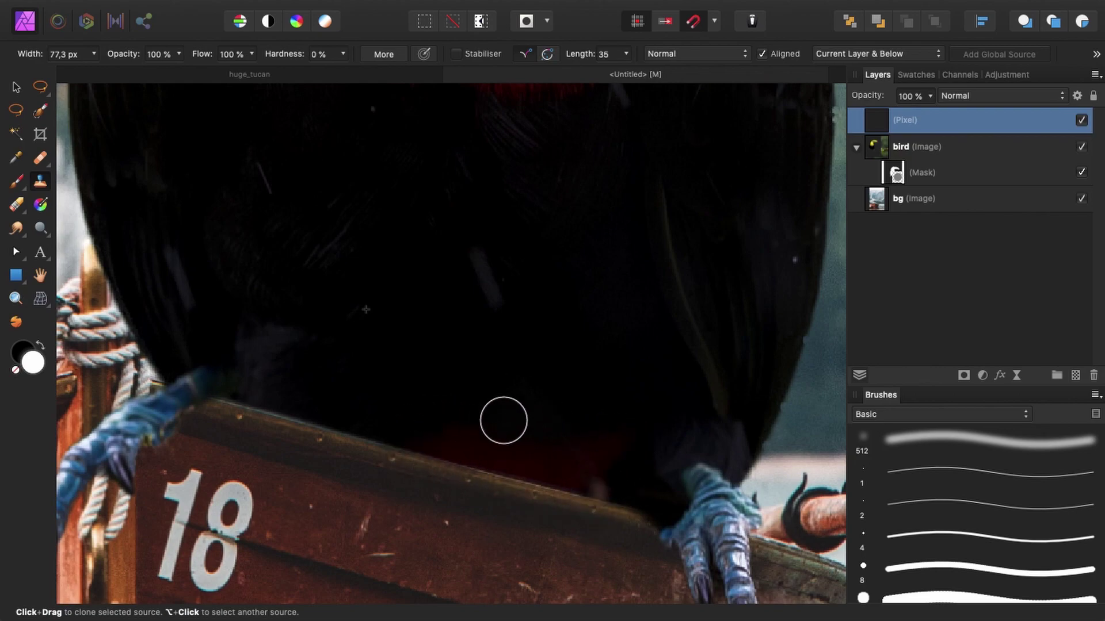
{"action": "left_click", "coordinate": [541, 512]}
{"action": "key", "text": "super+z"}
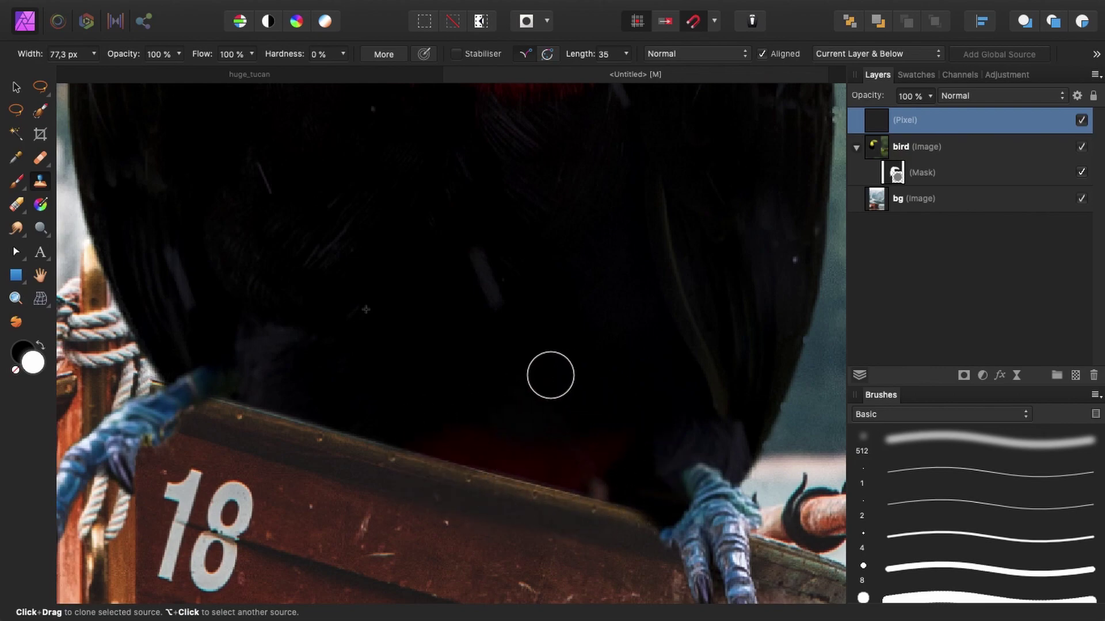
{"action": "left_click", "coordinate": [522, 540]}
{"action": "mouse_move", "coordinate": [395, 493]}
{"action": "left_mouse_down"}
{"action": "mouse_move", "coordinate": [373, 540]}
{"action": "mouse_move", "coordinate": [447, 530]}
{"action": "mouse_move", "coordinate": [525, 546]}
{"action": "mouse_move", "coordinate": [352, 489]}
{"action": "left_mouse_up"}
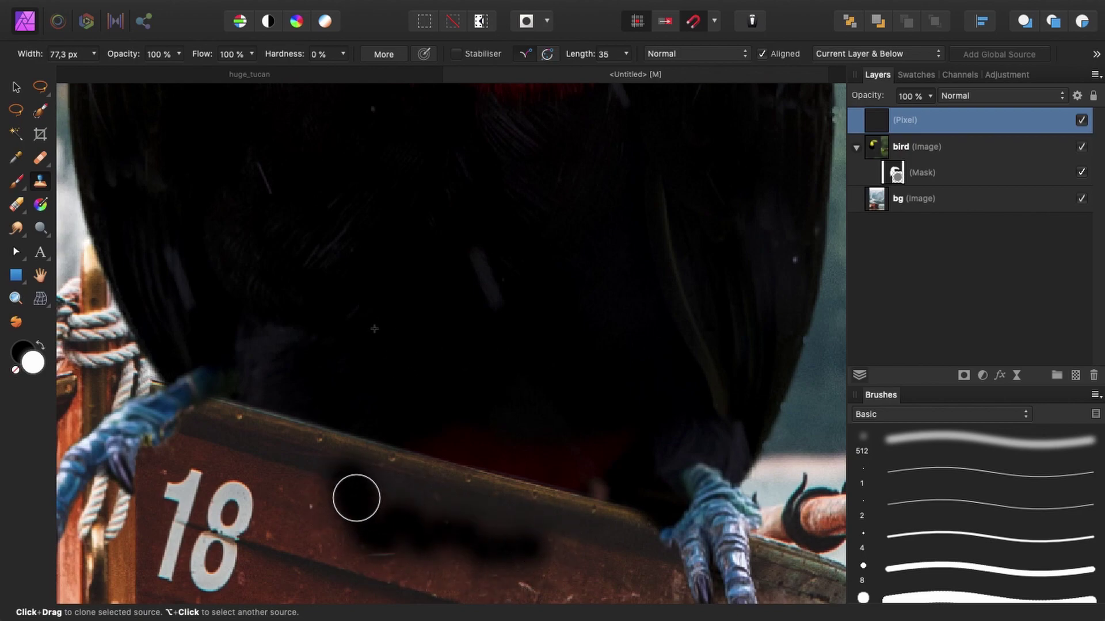
{"action": "key", "text": "super+z"}
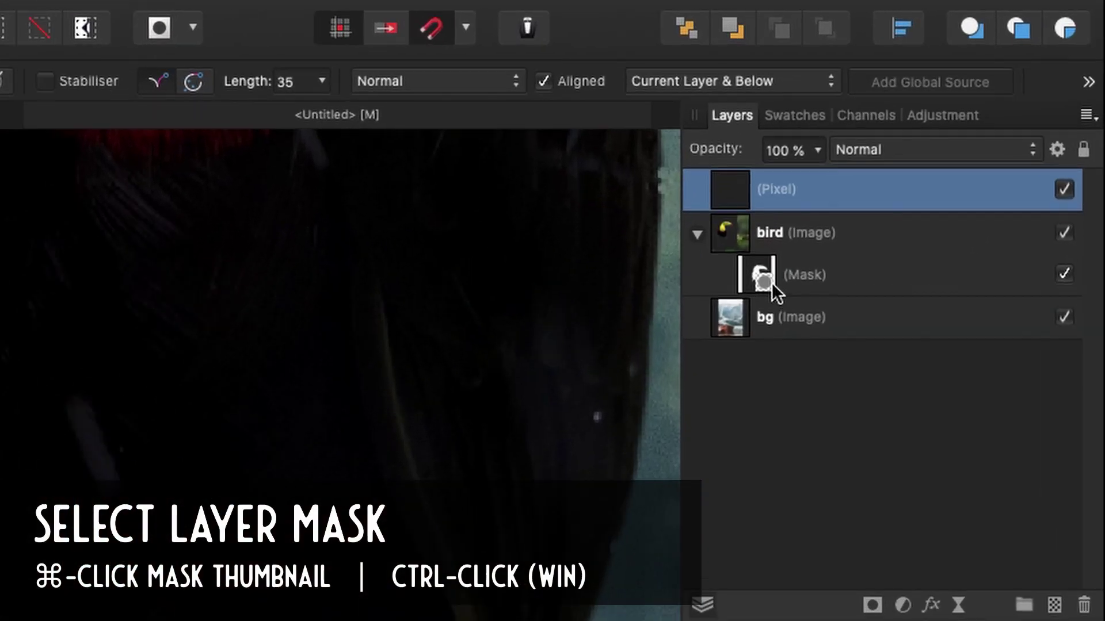
Step: Load the bird's mask as a selection and clone dark feathers over the red belly patch
{"action": "left_click", "coordinate": [897, 176], "text": "super"}
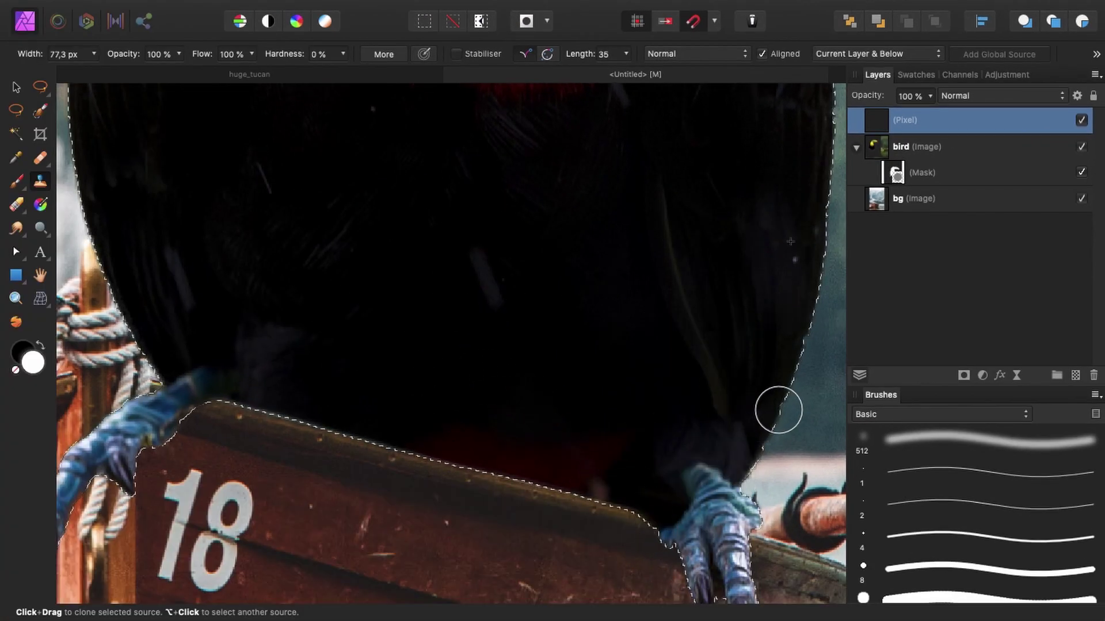
{"action": "mouse_move", "coordinate": [426, 439]}
{"action": "left_mouse_down"}
{"action": "mouse_move", "coordinate": [485, 451]}
{"action": "mouse_move", "coordinate": [531, 478]}
{"action": "mouse_move", "coordinate": [541, 462]}
{"action": "mouse_move", "coordinate": [578, 485]}
{"action": "mouse_move", "coordinate": [593, 457]}
{"action": "mouse_move", "coordinate": [609, 501]}
{"action": "mouse_move", "coordinate": [596, 470]}
{"action": "mouse_move", "coordinate": [628, 466]}
{"action": "mouse_move", "coordinate": [515, 439]}
{"action": "mouse_move", "coordinate": [615, 463]}
{"action": "mouse_move", "coordinate": [598, 445]}
{"action": "mouse_move", "coordinate": [518, 437]}
{"action": "mouse_move", "coordinate": [550, 470]}
{"action": "mouse_move", "coordinate": [511, 431]}
{"action": "mouse_move", "coordinate": [480, 443]}
{"action": "mouse_move", "coordinate": [488, 418]}
{"action": "mouse_move", "coordinate": [460, 405]}
{"action": "mouse_move", "coordinate": [469, 435]}
{"action": "left_mouse_up"}
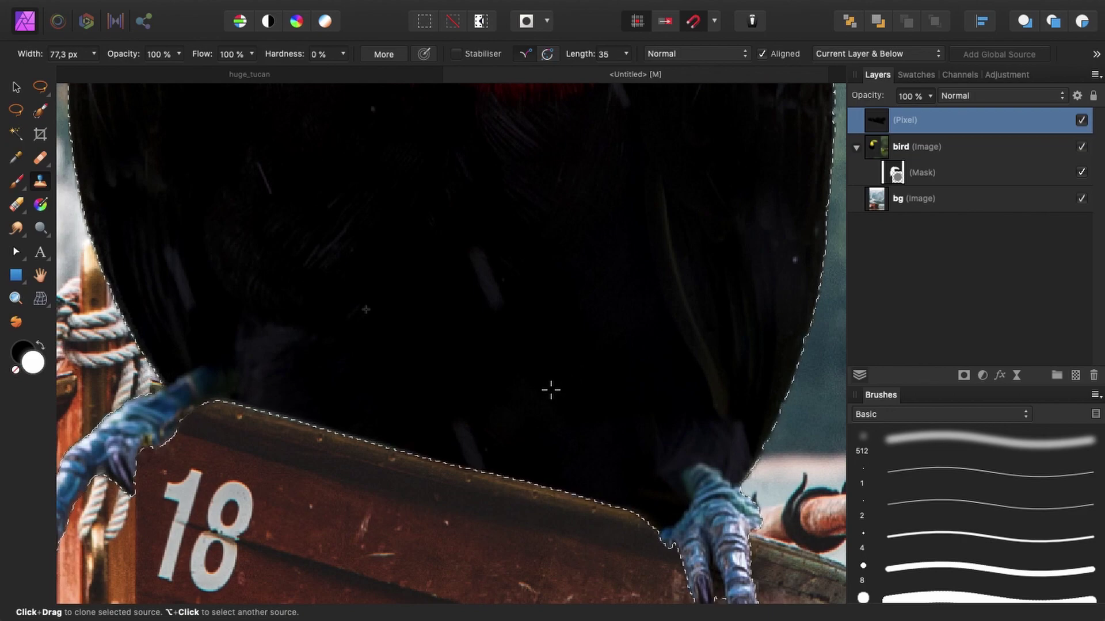
{"action": "left_click", "coordinate": [560, 412], "text": "alt"}
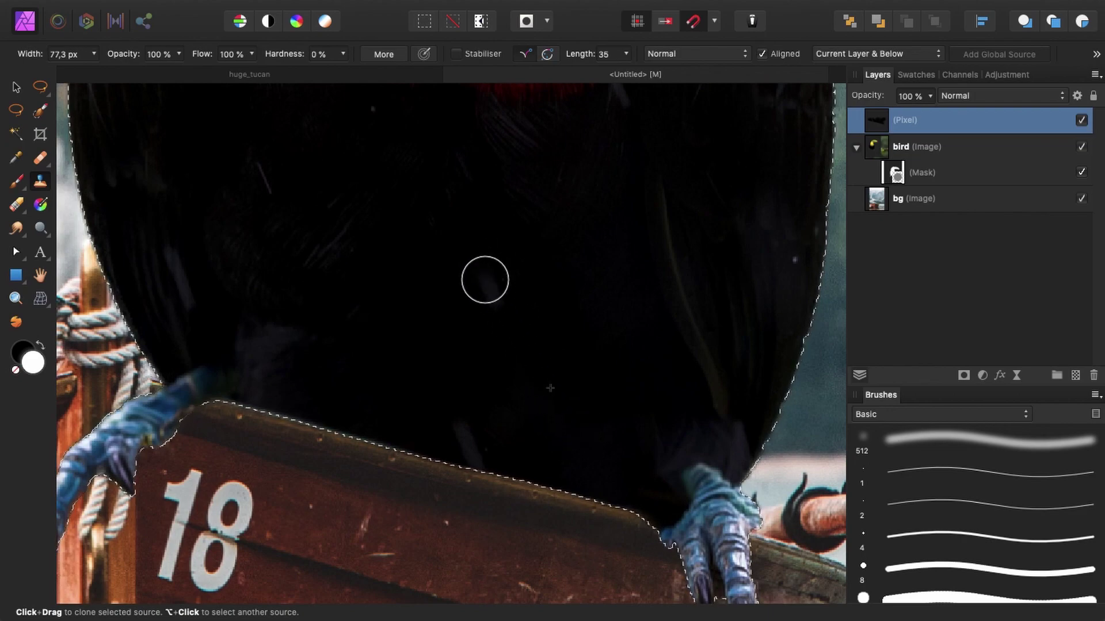
{"action": "mouse_move", "coordinate": [528, 365]}
{"action": "left_mouse_down"}
{"action": "mouse_move", "coordinate": [531, 449]}
{"action": "mouse_move", "coordinate": [446, 427]}
{"action": "mouse_move", "coordinate": [481, 456]}
{"action": "mouse_move", "coordinate": [493, 413]}
{"action": "mouse_move", "coordinate": [548, 428]}
{"action": "left_mouse_up"}
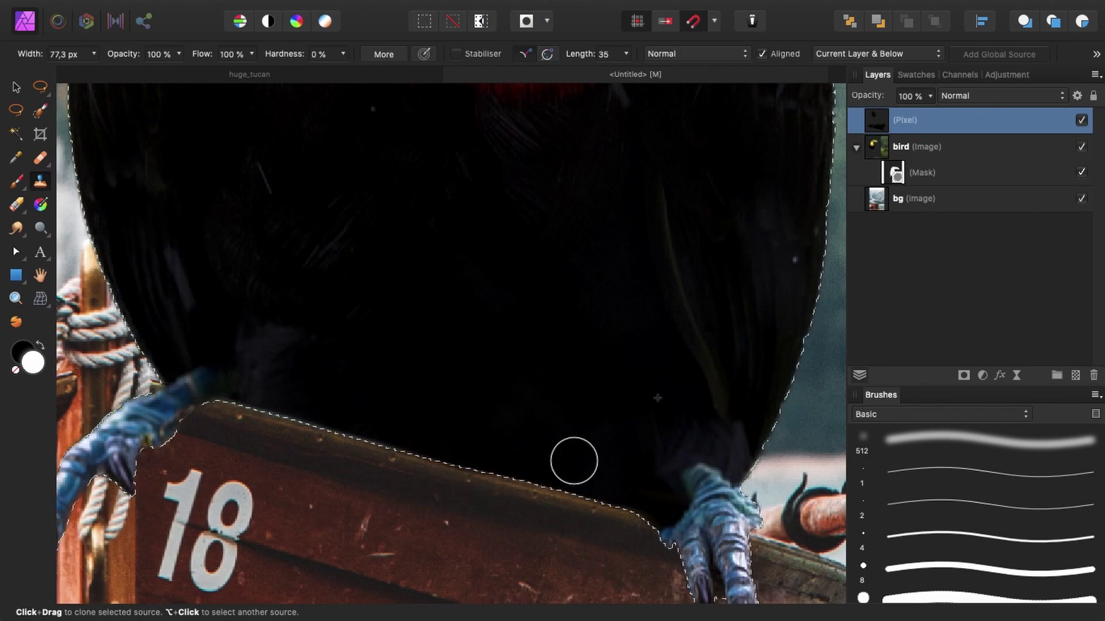
{"action": "key", "text": "super+0"}
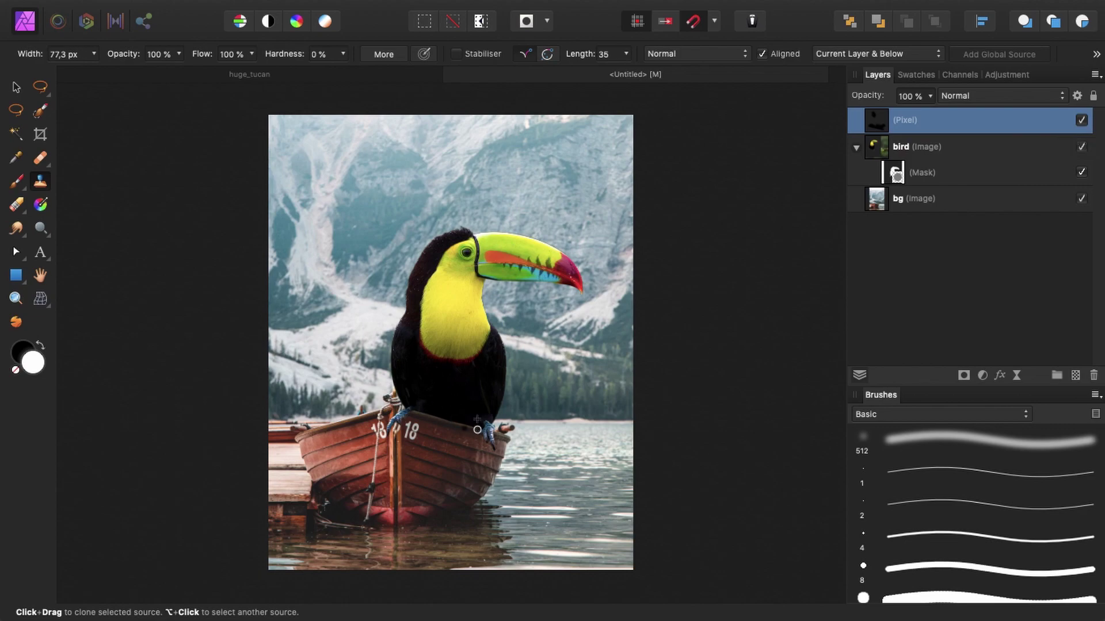
{"action": "scroll", "coordinate": [489, 403], "scroll_direction": "up", "scroll_amount": 6}
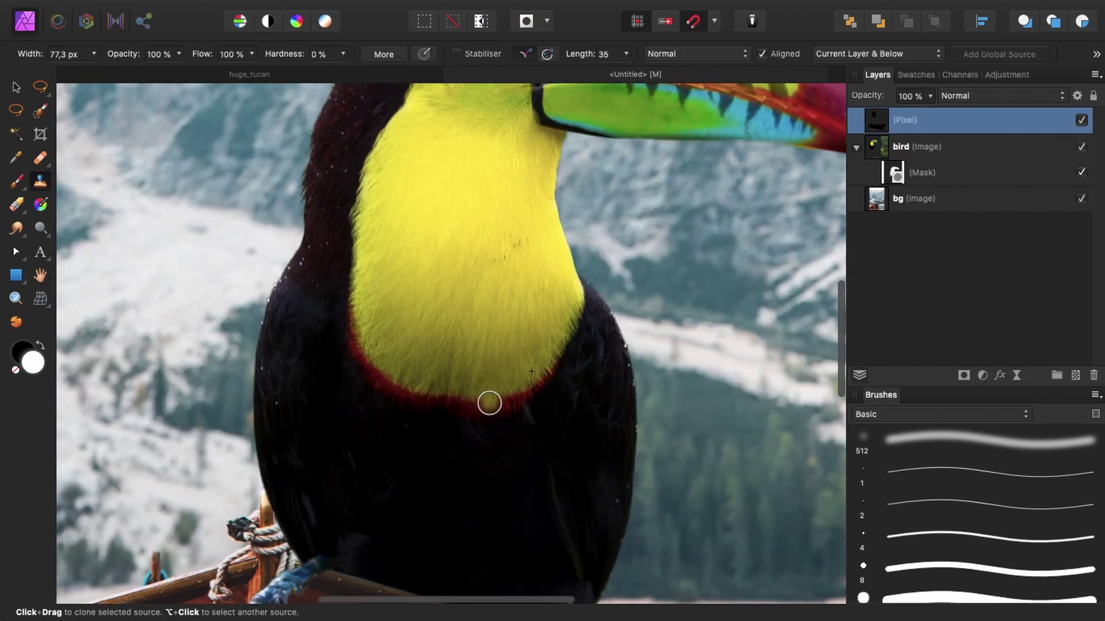
{"action": "key", "text": "space"}
{"action": "scroll", "coordinate": [461, 420], "scroll_direction": "down", "scroll_amount": 10}
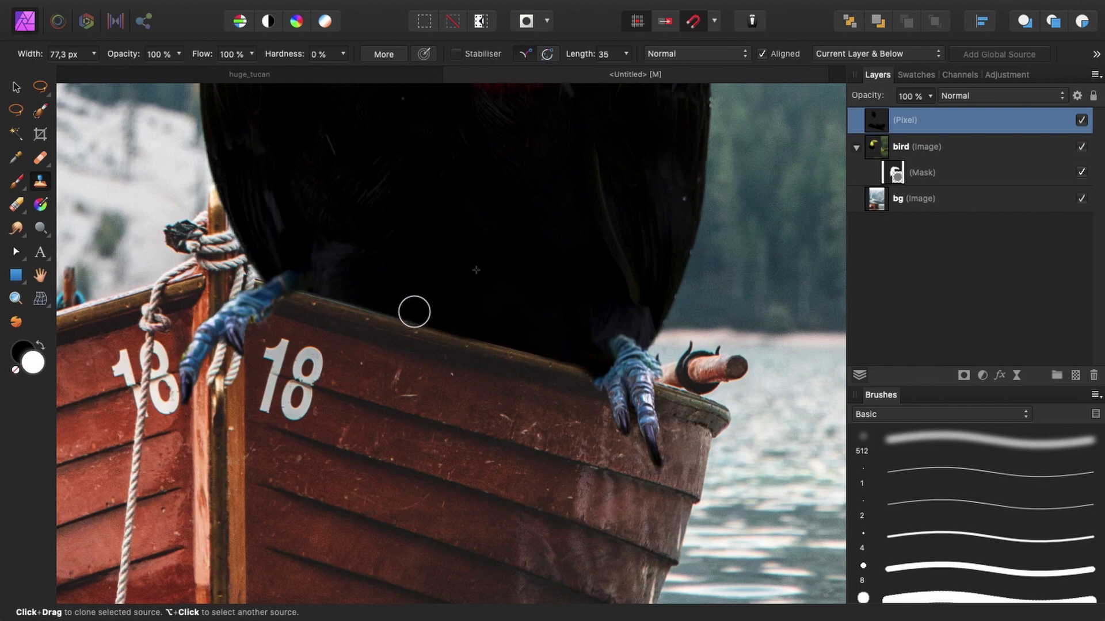
Step: Undo a stray clone dab and add a new Pixel layer above the bg layer
{"action": "left_click", "coordinate": [357, 319]}
{"action": "key", "text": "super+z"}
{"action": "left_click", "coordinate": [934, 198]}
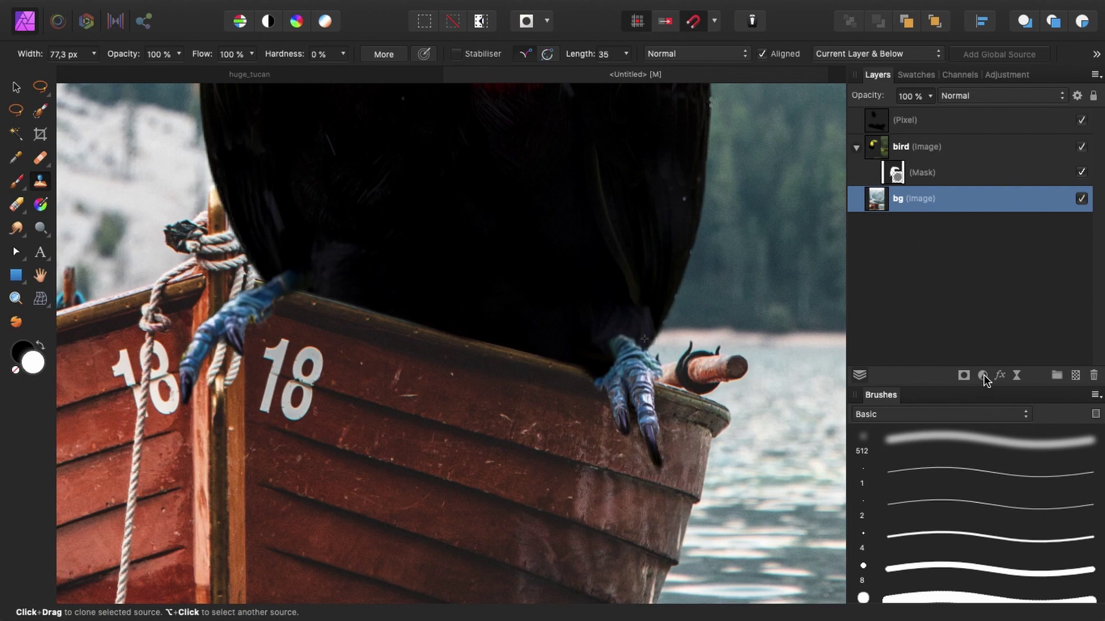
{"action": "left_click", "coordinate": [1075, 375]}
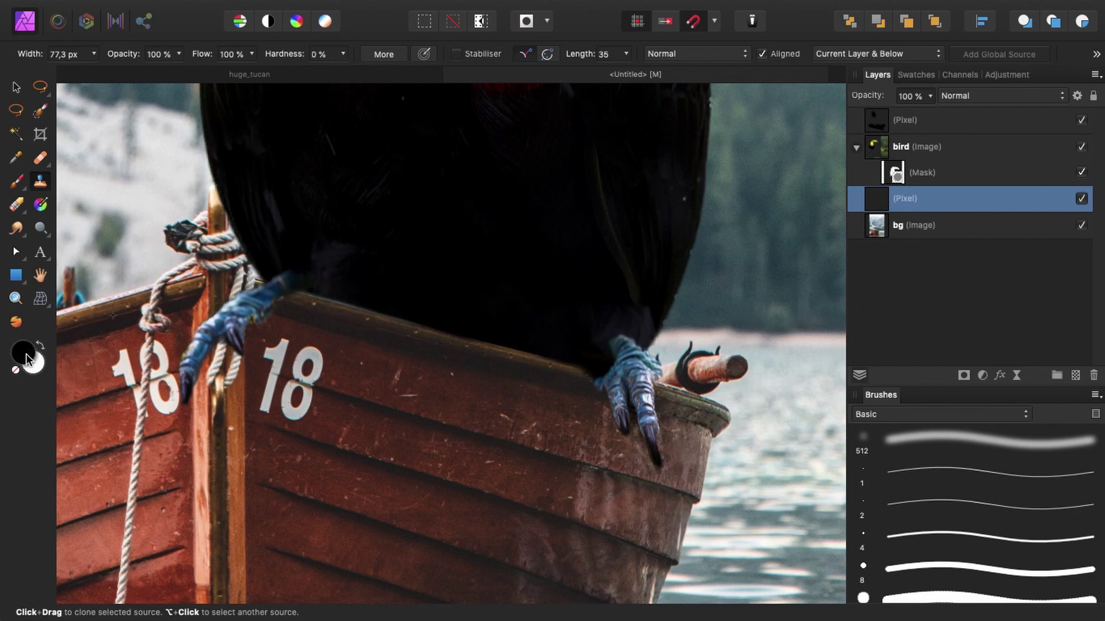
Step: Paint a soft black shadow with a 136.8 px, 0% hardness brush straight along the boat edge
{"action": "key", "text": "b"}
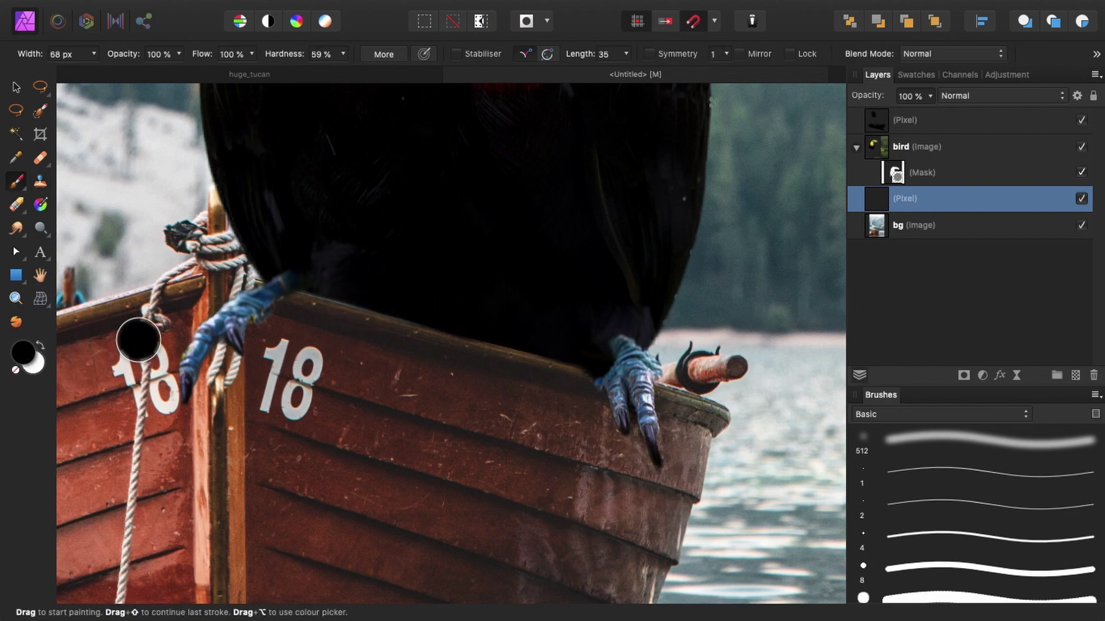
{"action": "left_click_drag", "start_coordinate": [137, 335], "coordinate": [287, 61]}
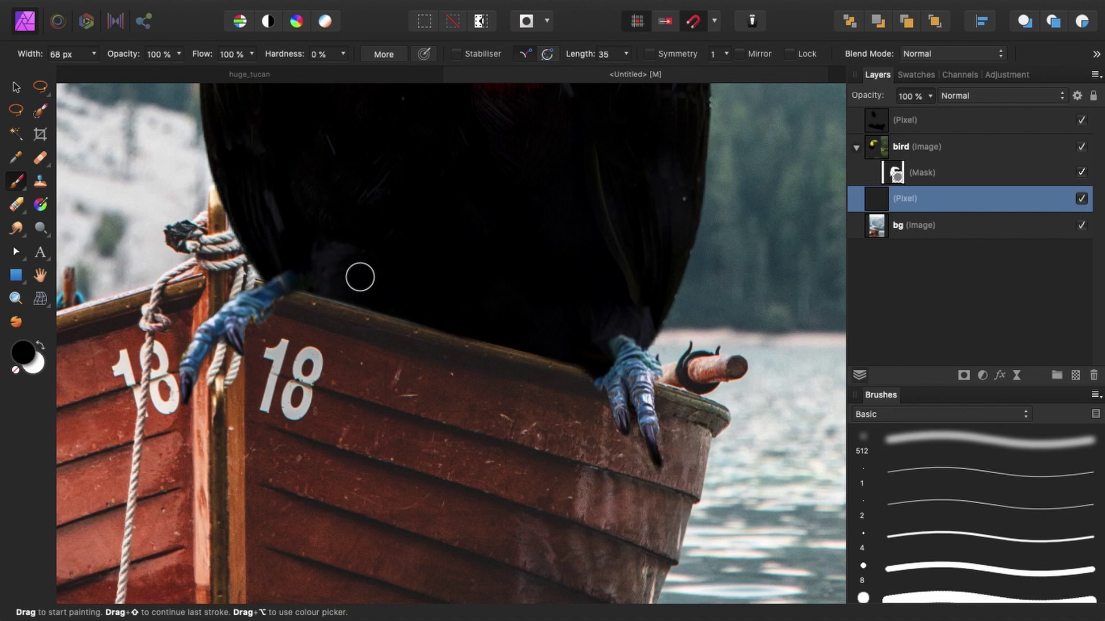
{"action": "key", "text": "bracketright"}
{"action": "key", "text": "bracketright"}
{"action": "key", "text": "bracketright"}
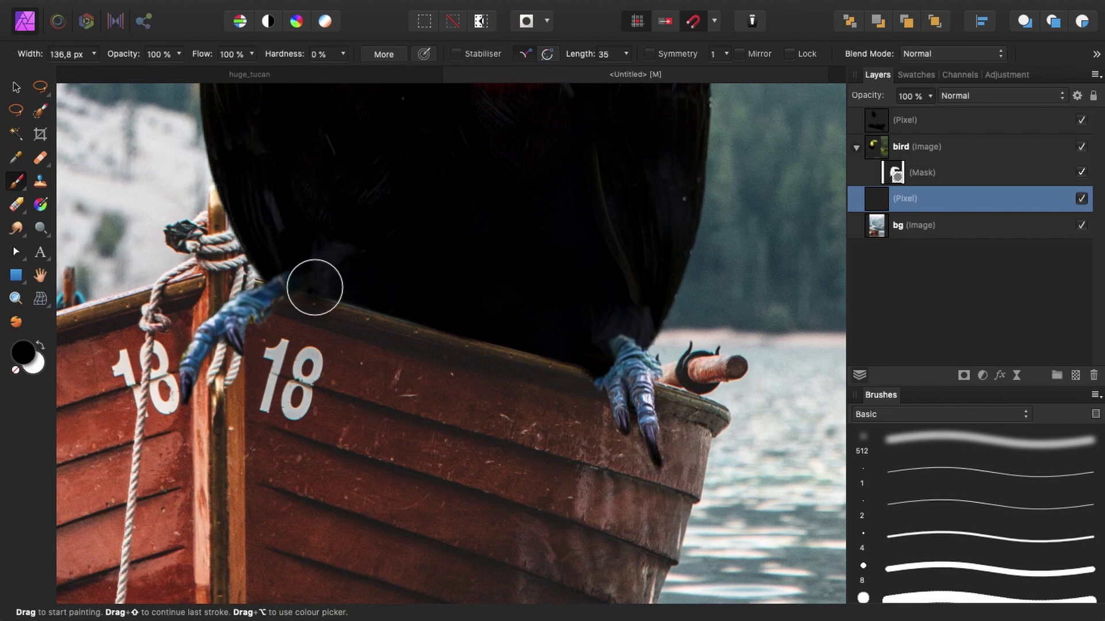
{"action": "left_click_drag", "start_coordinate": [314, 287], "coordinate": [304, 279]}
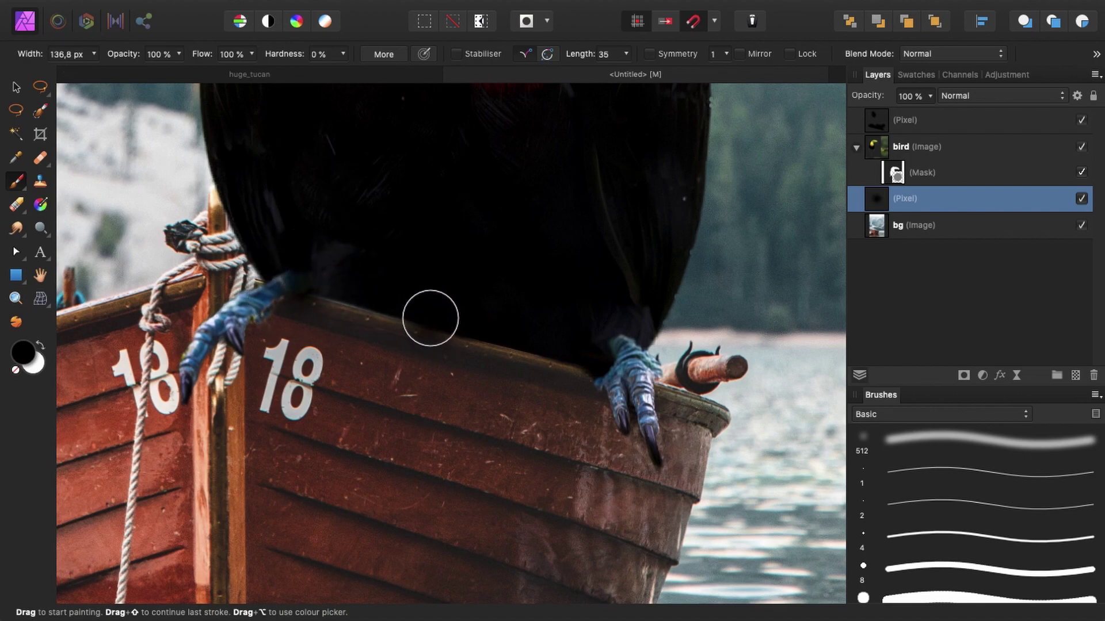
{"action": "left_click", "coordinate": [429, 317]}
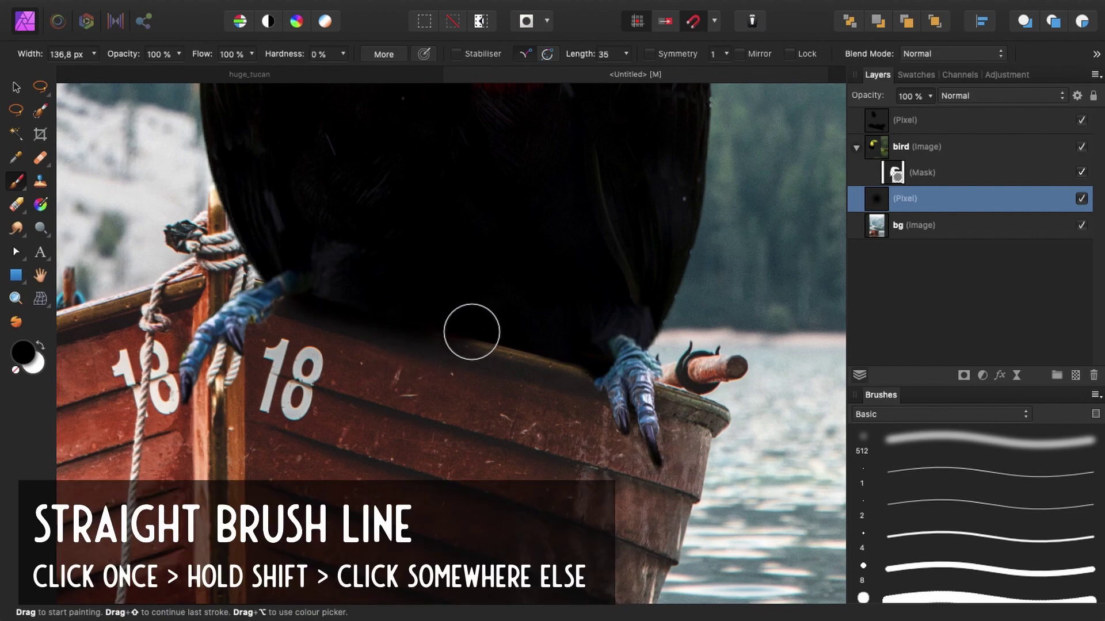
{"action": "left_click", "coordinate": [582, 351], "text": "shift"}
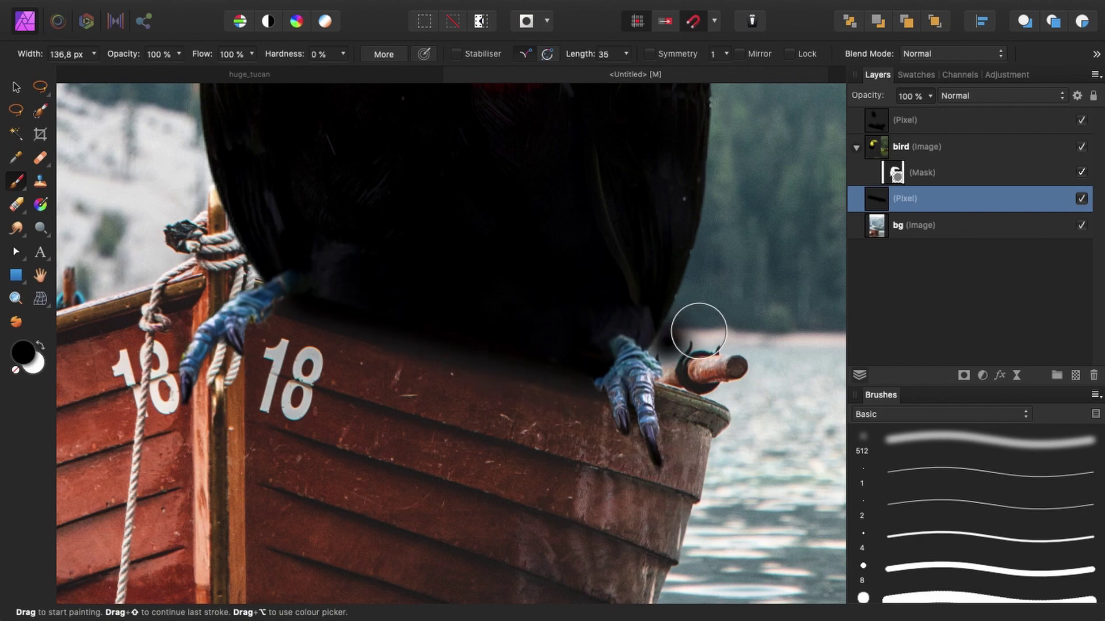
{"action": "left_click", "coordinate": [735, 296]}
{"action": "key", "text": "super+0"}
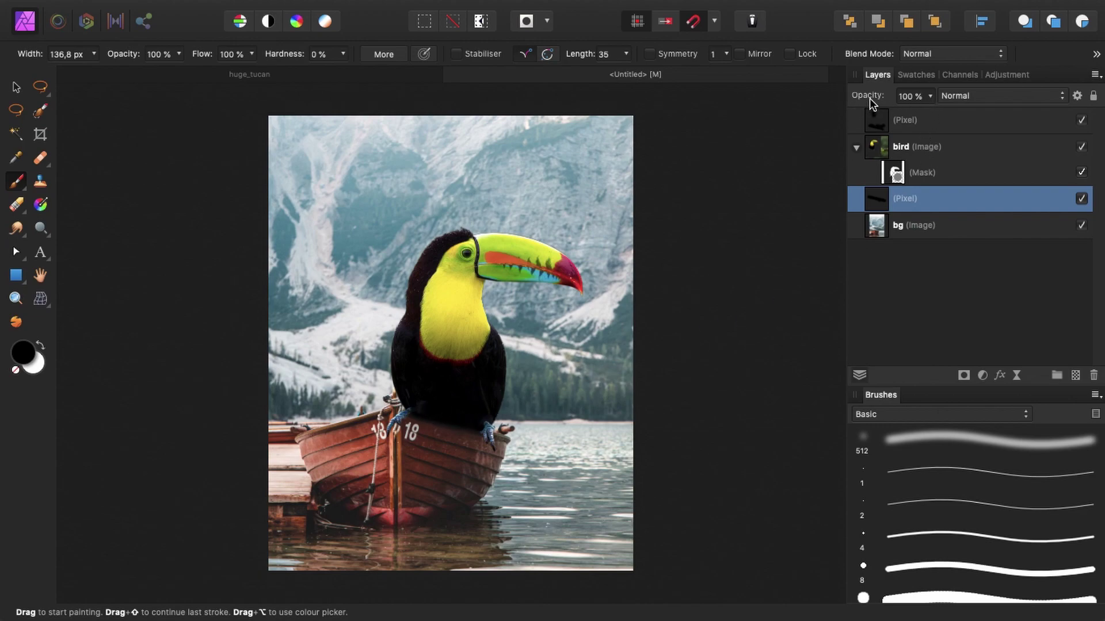
Step: Lower the shadow layer's opacity to 66%
{"action": "left_click_drag", "start_coordinate": [877, 97], "coordinate": [850, 93]}
{"action": "key", "text": "super+plus"}
{"action": "key", "text": "super+plus"}
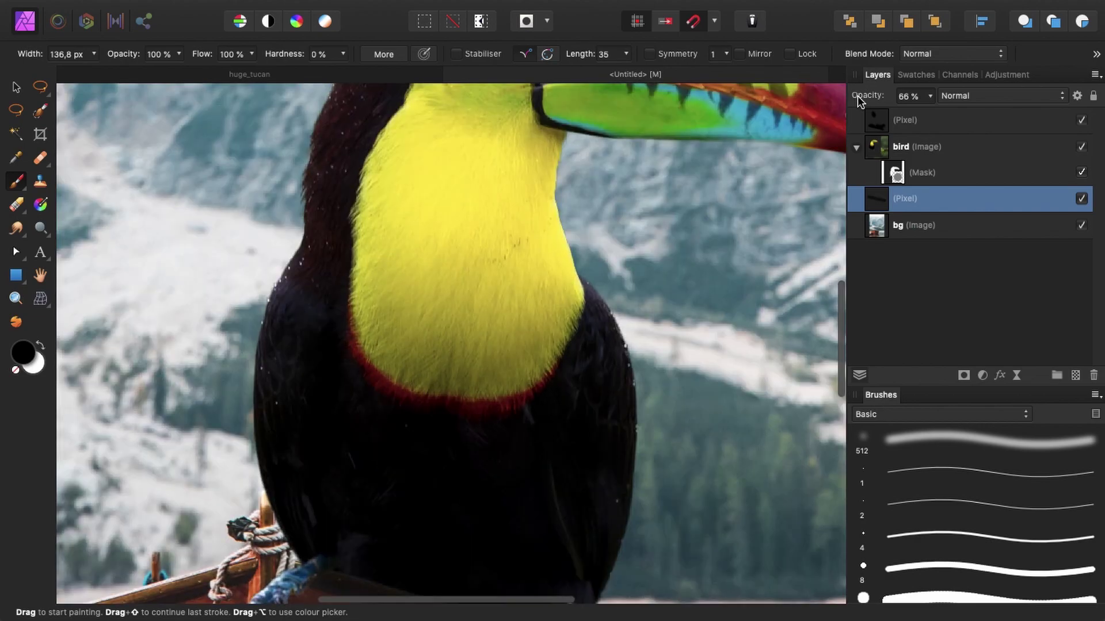
{"action": "left_click_drag", "start_coordinate": [470, 401], "coordinate": [475, 389]}
{"action": "scroll", "coordinate": [475, 388], "scroll_direction": "down", "scroll_amount": 5}
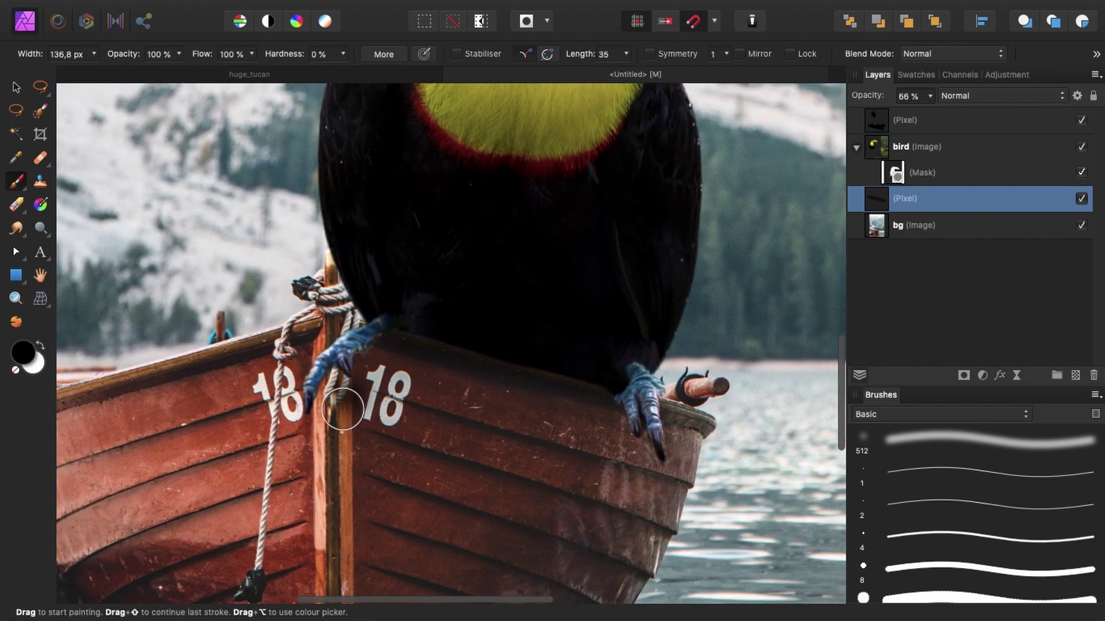
Step: Add a second empty Pixel layer and set the brush to 12% flow and 65.2 px
{"action": "left_click", "coordinate": [1074, 377]}
{"action": "key", "text": "bracketleft"}
{"action": "key", "text": "bracketleft"}
{"action": "key", "text": "bracketleft"}
{"action": "key", "text": "bracketleft"}
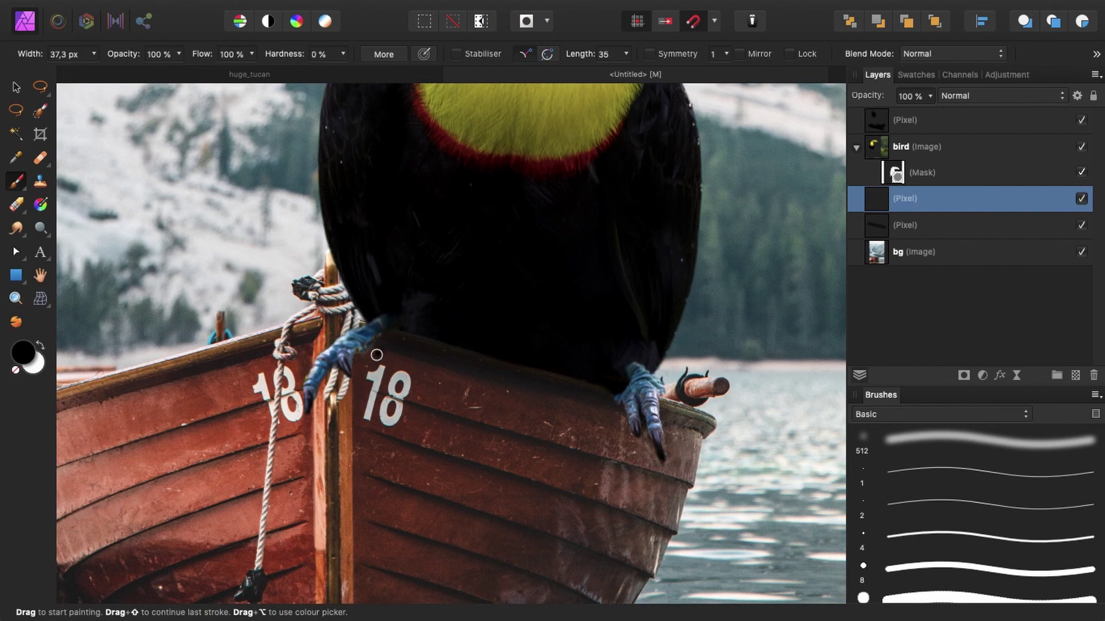
{"action": "left_click_drag", "start_coordinate": [371, 412], "coordinate": [373, 394]}
{"action": "key", "text": "super+z"}
{"action": "left_click_drag", "start_coordinate": [210, 53], "coordinate": [198, 57]}
{"action": "left_click_drag", "start_coordinate": [209, 51], "coordinate": [207, 59]}
{"action": "key", "text": "bracketright"}
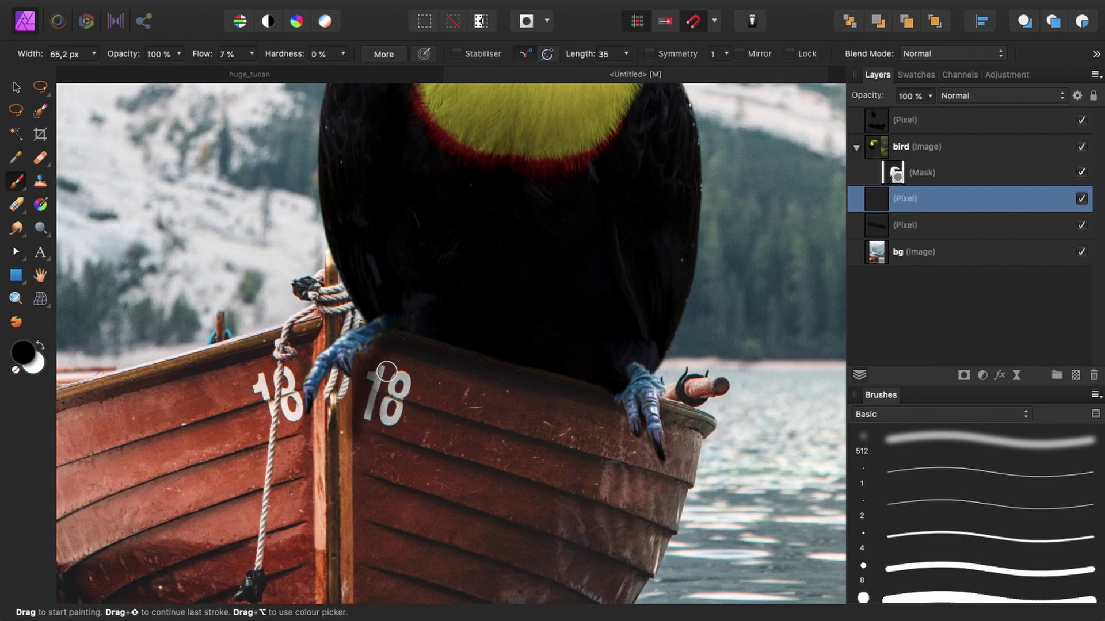
Step: Compare the new shadow layer on and off, then lower its opacity to 81%
{"action": "left_click_drag", "start_coordinate": [562, 408], "coordinate": [444, 422]}
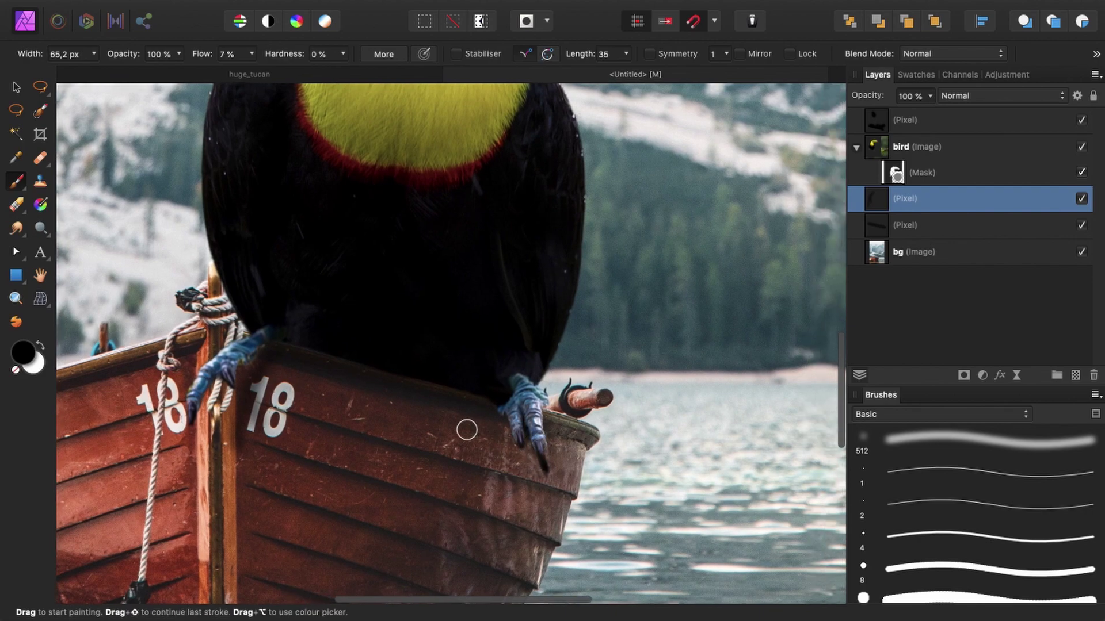
{"action": "left_click_drag", "start_coordinate": [541, 464], "coordinate": [489, 454]}
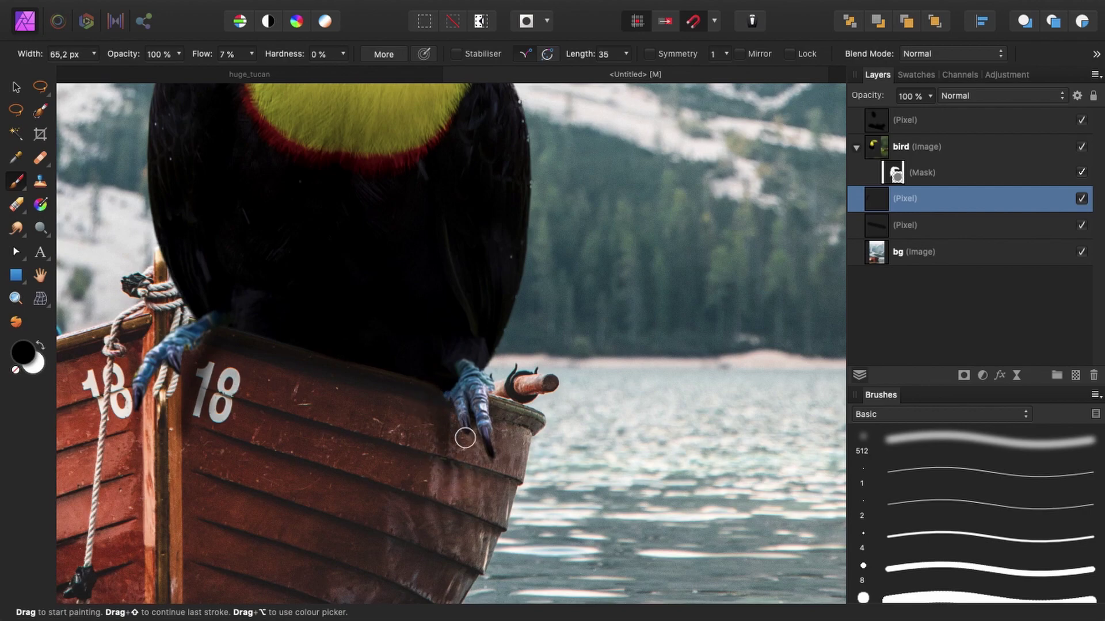
{"action": "key", "text": "super+0"}
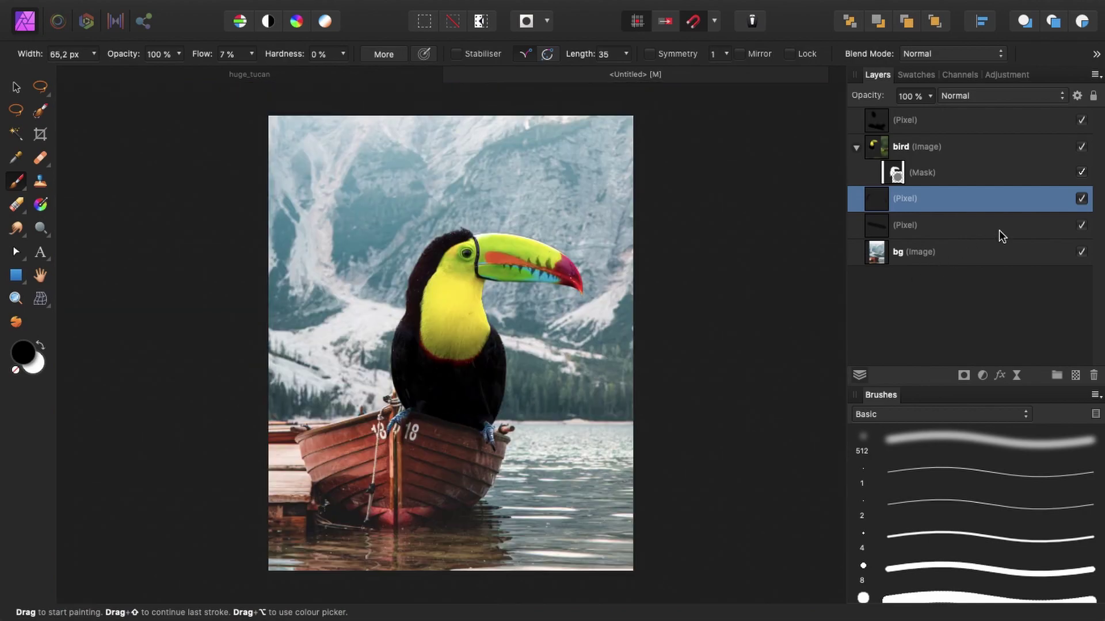
{"action": "left_click", "coordinate": [1083, 201]}
{"action": "left_click", "coordinate": [1082, 201]}
{"action": "left_click", "coordinate": [1080, 200]}
{"action": "left_click", "coordinate": [1076, 200]}
{"action": "mouse_move", "coordinate": [877, 101]}
{"action": "left_mouse_down"}
{"action": "mouse_move", "coordinate": [848, 99]}
{"action": "mouse_move", "coordinate": [862, 103]}
{"action": "left_mouse_up"}
Step: Zoom in on the toucan and compare both shadow layers hidden and shown
{"action": "key", "text": "super+plus"}
{"action": "key", "text": "space"}
{"action": "left_click_drag", "start_coordinate": [588, 427], "coordinate": [576, 344]}
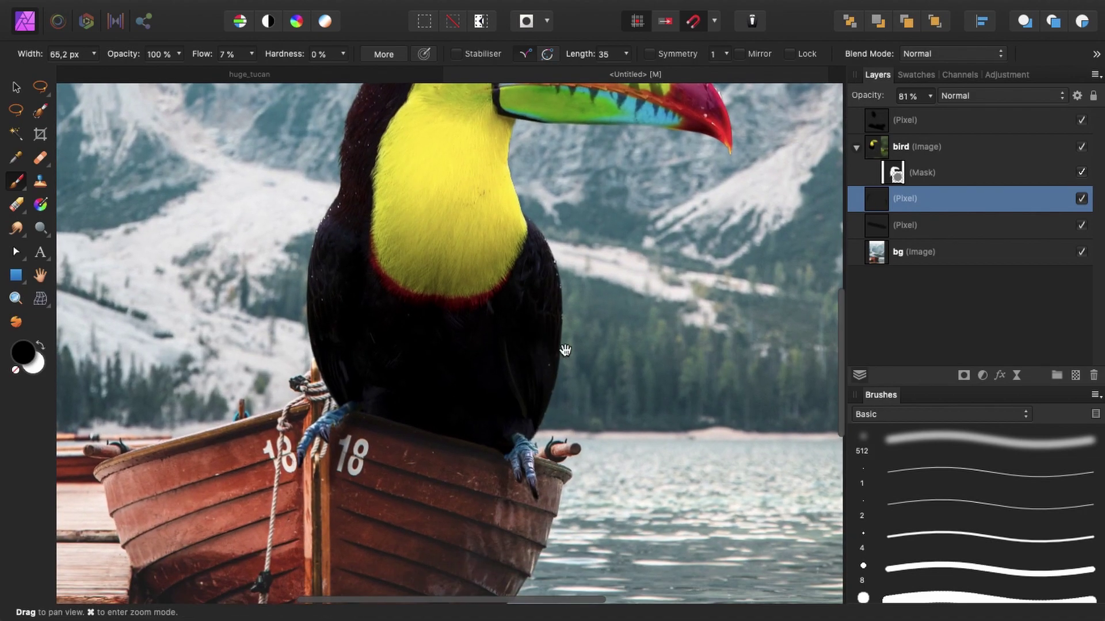
{"action": "left_click", "coordinate": [1055, 230], "text": "shift"}
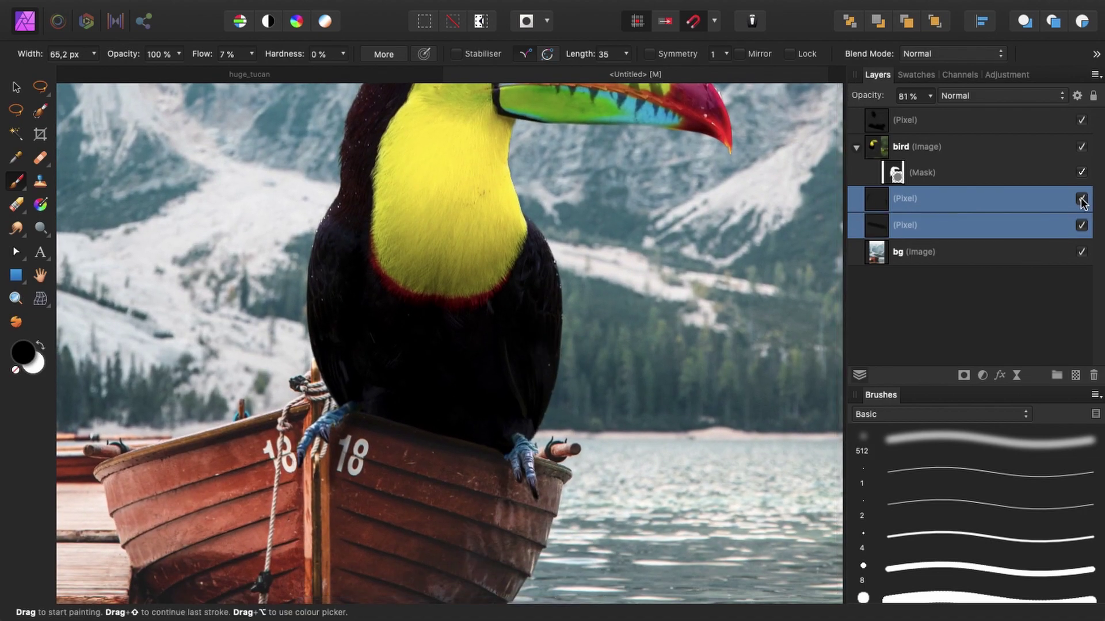
{"action": "left_click", "coordinate": [1082, 200]}
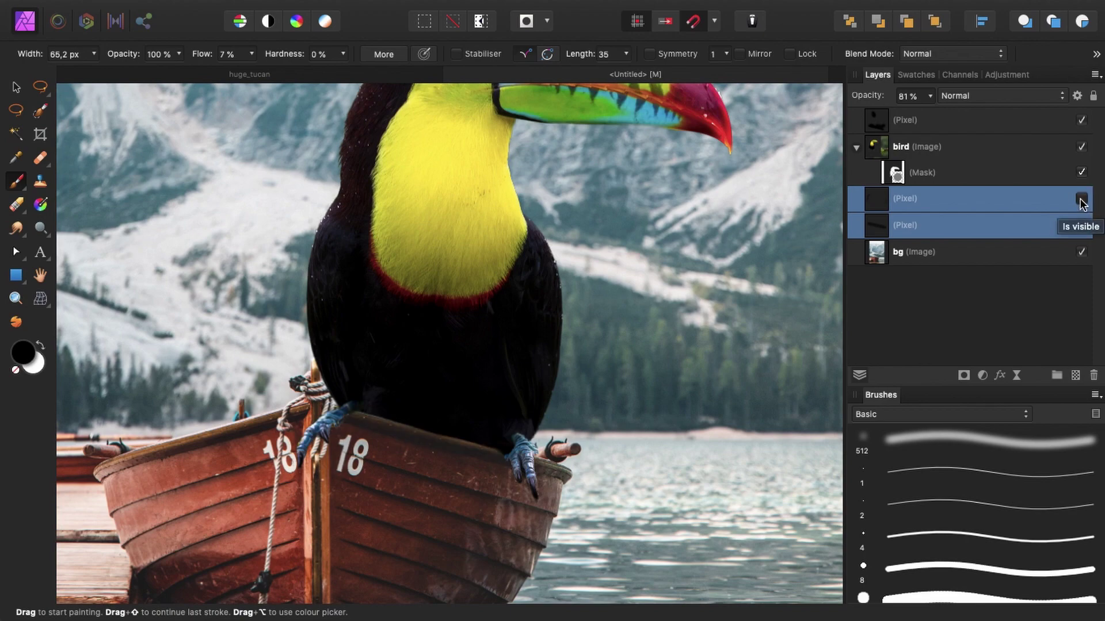
{"action": "left_click", "coordinate": [1082, 200]}
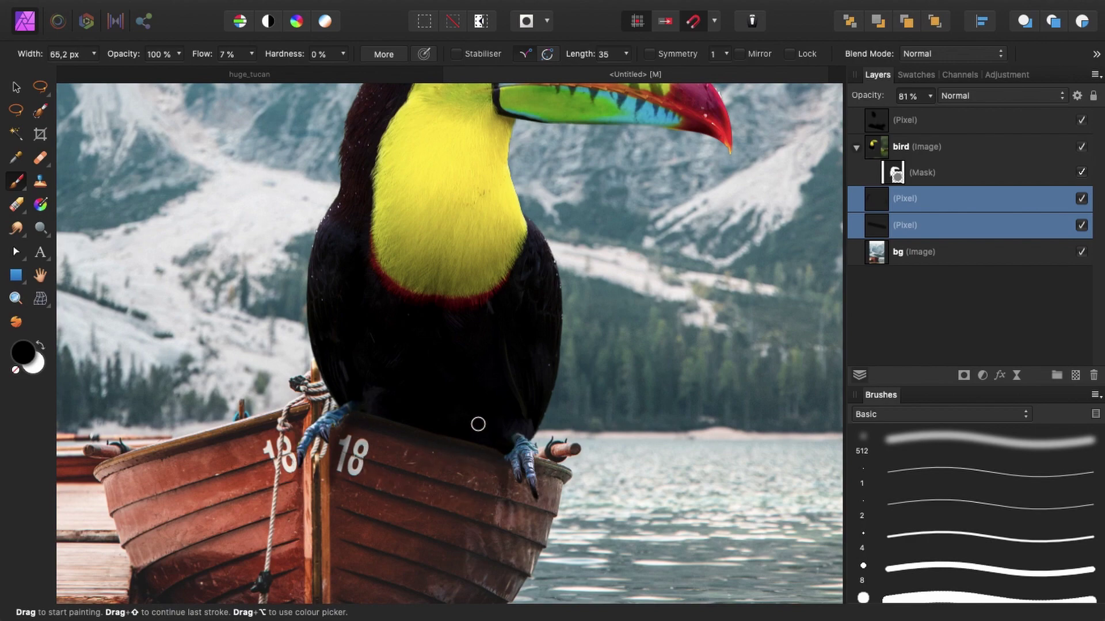
Step: Add a third Pixel layer, paint a faint shadow across the boat, and set it to 69% opacity
{"action": "left_click", "coordinate": [1003, 205]}
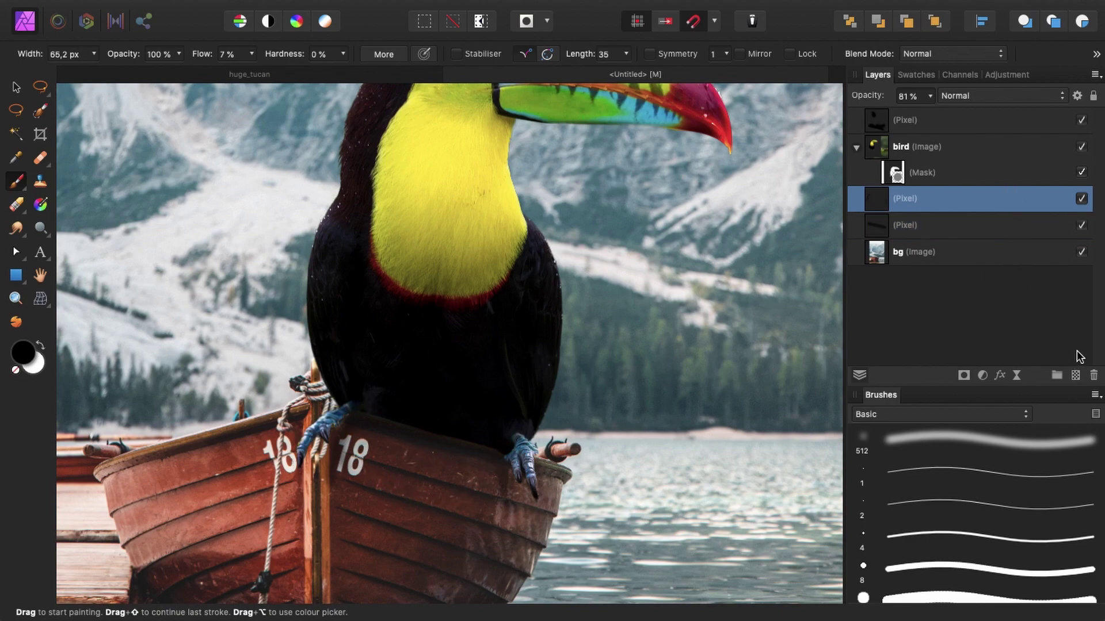
{"action": "left_click", "coordinate": [1076, 375]}
{"action": "key", "text": "bracketright"}
{"action": "key", "text": "bracketright"}
{"action": "key", "text": "bracketright"}
{"action": "key", "text": "bracketright"}
{"action": "key", "text": "bracketright"}
{"action": "key", "text": "bracketright"}
{"action": "key", "text": "bracketright"}
{"action": "key", "text": "bracketright"}
{"action": "key", "text": "bracketright"}
{"action": "key", "text": "bracketright"}
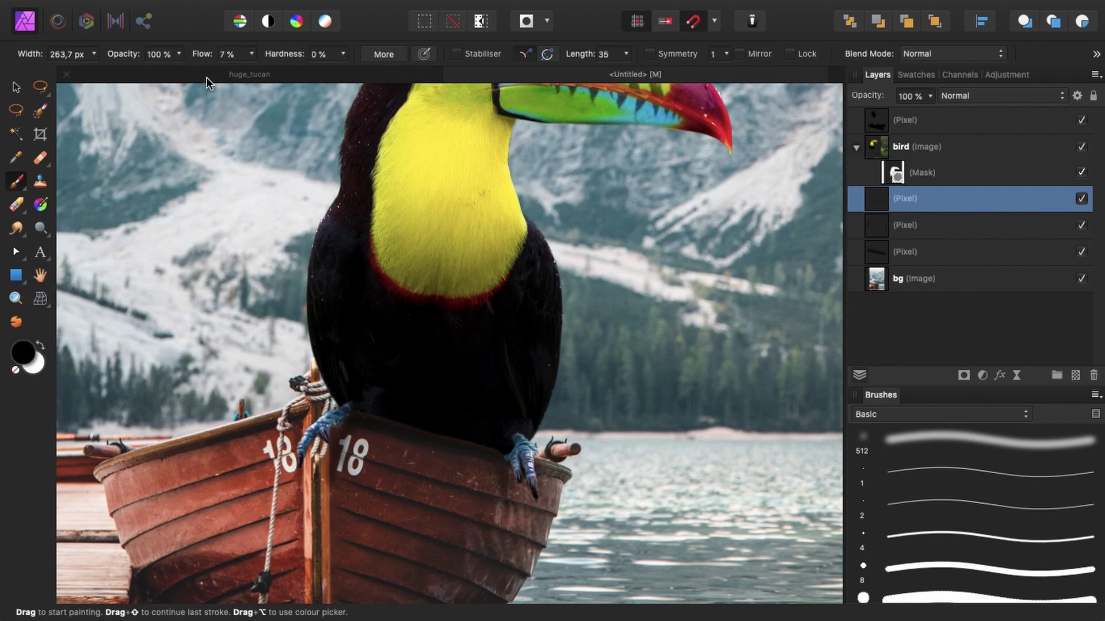
{"action": "mouse_move", "coordinate": [396, 431]}
{"action": "left_mouse_down"}
{"action": "mouse_move", "coordinate": [454, 456]}
{"action": "mouse_move", "coordinate": [493, 444]}
{"action": "mouse_move", "coordinate": [453, 466]}
{"action": "mouse_move", "coordinate": [386, 462]}
{"action": "mouse_move", "coordinate": [379, 440]}
{"action": "mouse_move", "coordinate": [426, 489]}
{"action": "mouse_move", "coordinate": [492, 459]}
{"action": "mouse_move", "coordinate": [384, 458]}
{"action": "mouse_move", "coordinate": [512, 463]}
{"action": "left_mouse_up"}
{"action": "key", "text": "super+0"}
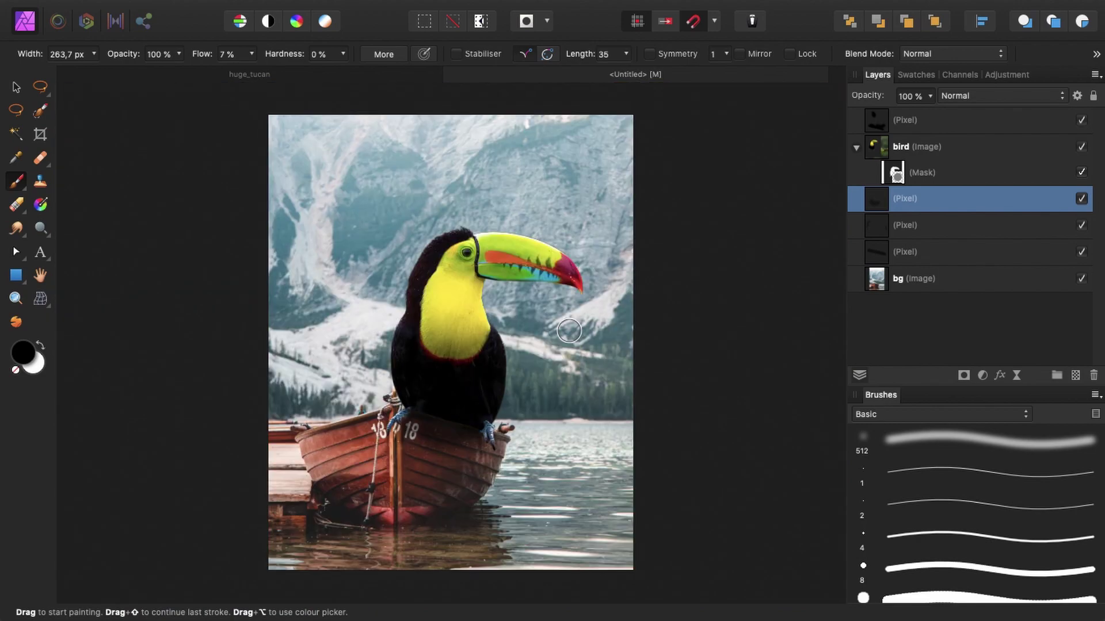
{"action": "key", "text": "bracketright"}
{"action": "key", "text": "bracketright"}
{"action": "key", "text": "bracketright"}
{"action": "left_click_drag", "start_coordinate": [873, 95], "coordinate": [850, 95]}
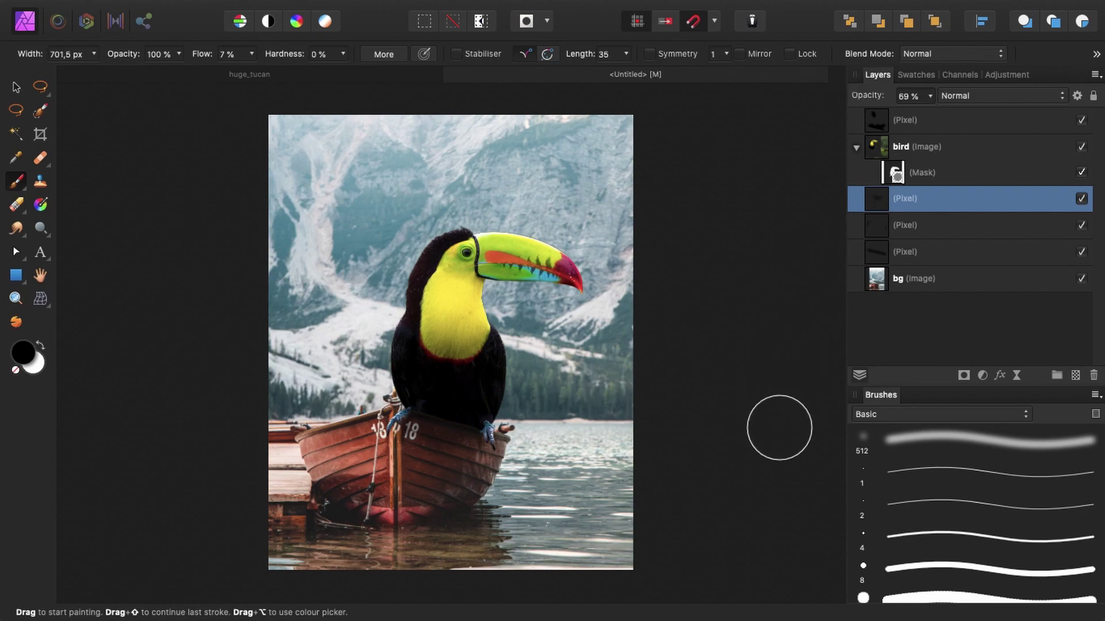
Step: Select the three shadow Pixel layers and group them as 'shadows'
{"action": "left_click", "coordinate": [939, 253]}
{"action": "left_click", "coordinate": [940, 202], "text": "shift"}
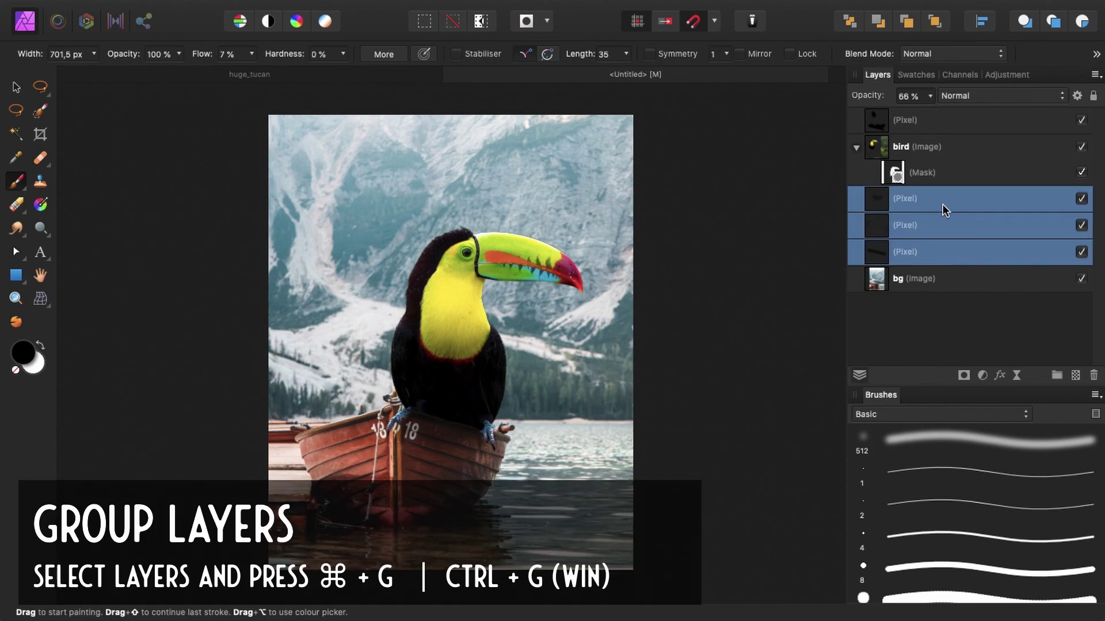
{"action": "key", "text": "super+g"}
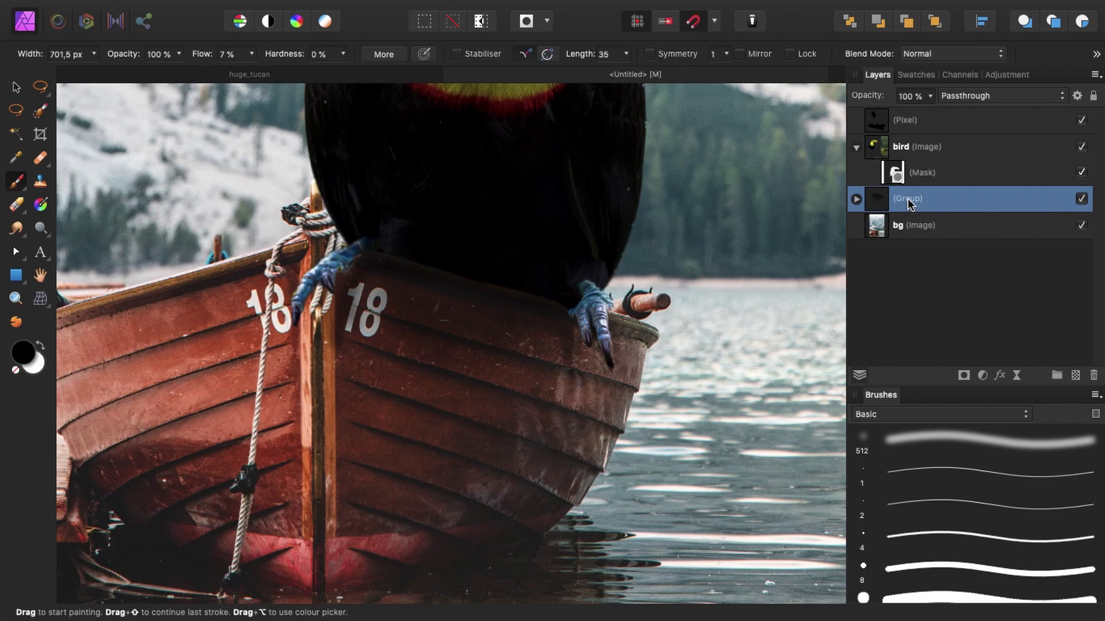
{"action": "double_click", "coordinate": [904, 198]}
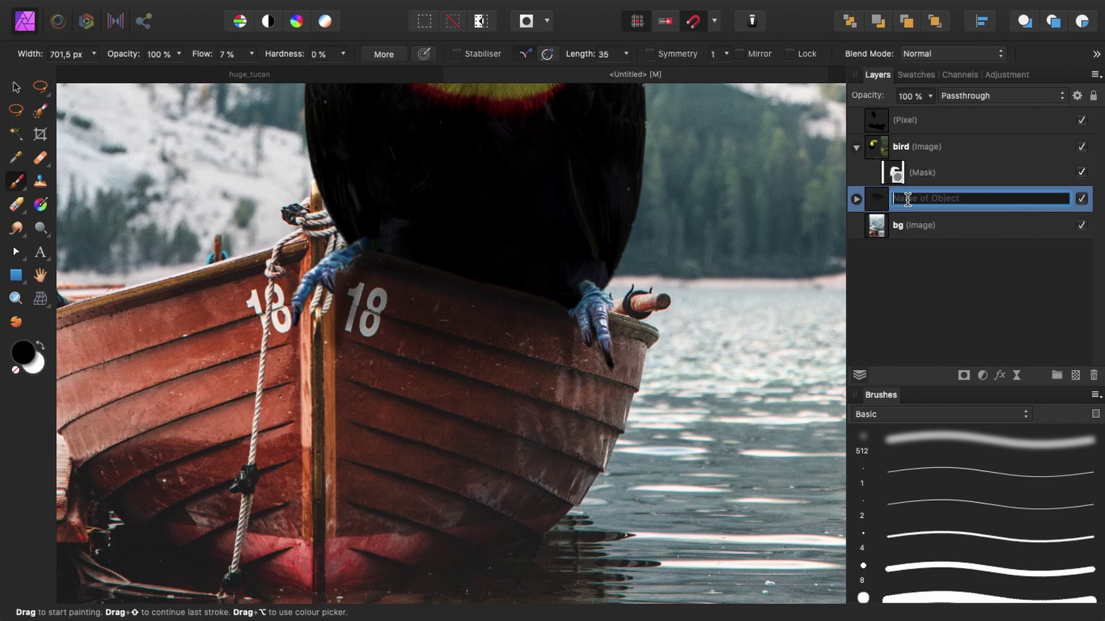
{"action": "type", "text": "shadows"}
{"action": "key", "text": "Return"}
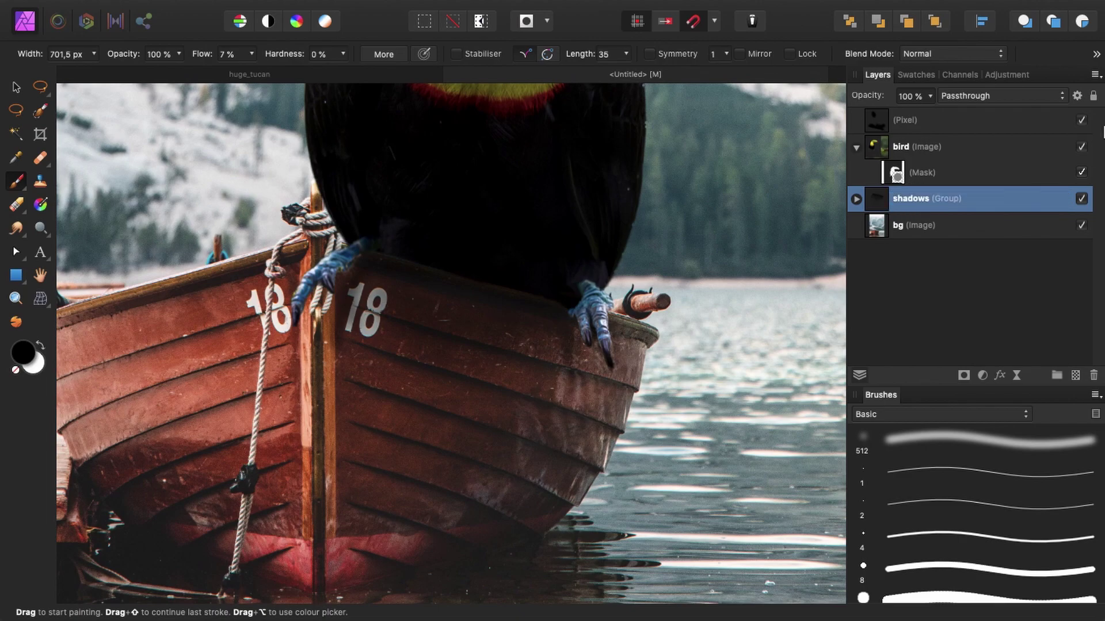
Step: Zoom in on the boat and shrink the brush to about 100 px
{"action": "key", "text": "super+0"}
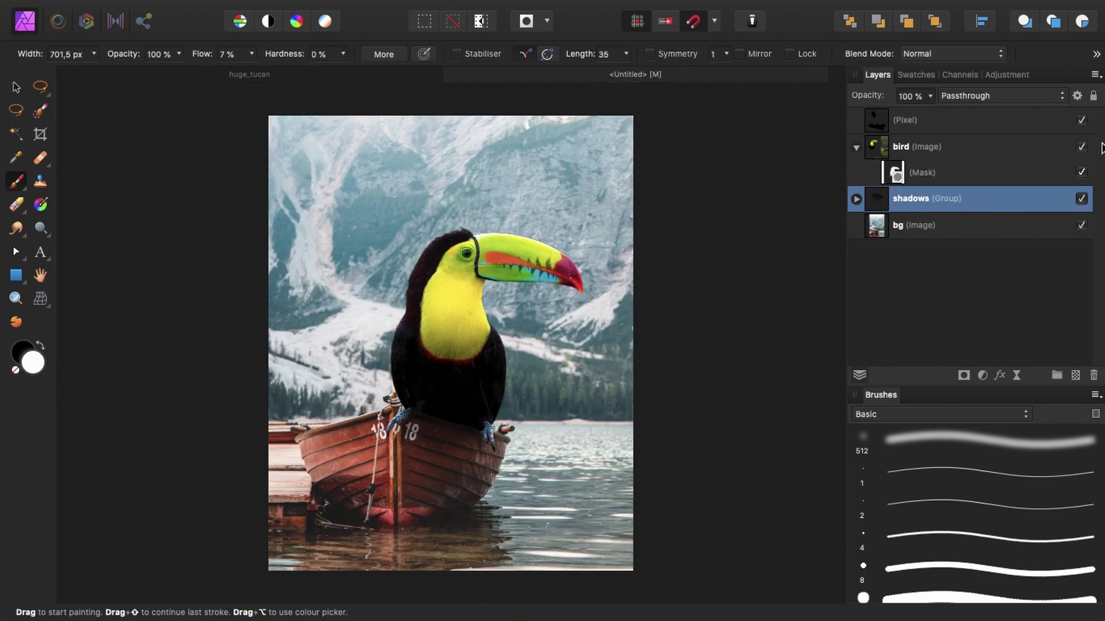
{"action": "key", "text": "super+1"}
{"action": "mouse_move", "coordinate": [466, 439]}
{"action": "left_mouse_down"}
{"action": "mouse_move", "coordinate": [494, 126]}
{"action": "mouse_move", "coordinate": [532, 101]}
{"action": "left_mouse_up"}
{"action": "key", "text": "bracketleft"}
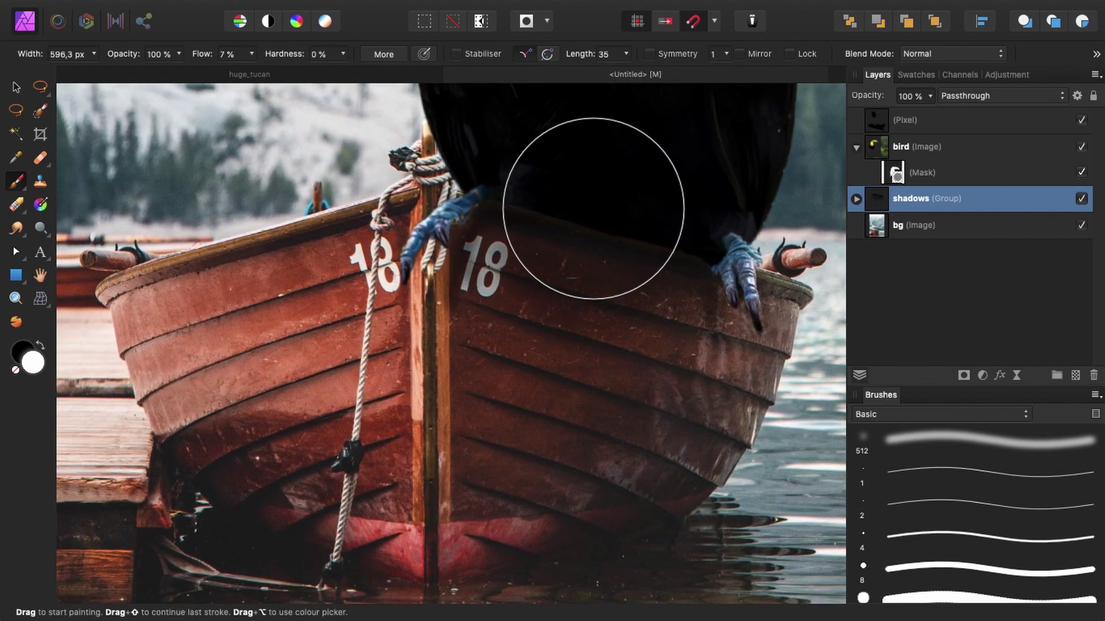
{"action": "key", "text": "bracketleft"}
{"action": "key", "text": "bracketleft"}
{"action": "key", "text": "bracketleft"}
{"action": "key", "text": "bracketleft"}
{"action": "key", "text": "bracketleft"}
{"action": "key", "text": "bracketleft"}
{"action": "key", "text": "bracketleft"}
{"action": "key", "text": "bracketleft"}
{"action": "key", "text": "bracketleft"}
{"action": "key", "text": "bracketleft"}
{"action": "key", "text": "bracketleft"}
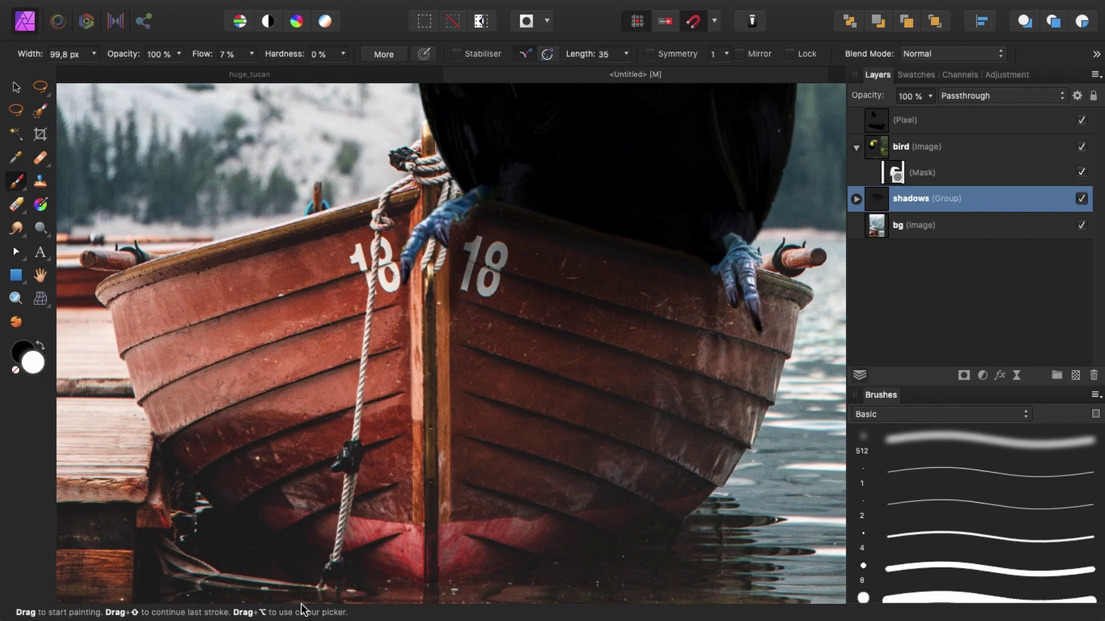
{"action": "scroll", "coordinate": [555, 420], "scroll_direction": "up", "scroll_amount": 10}
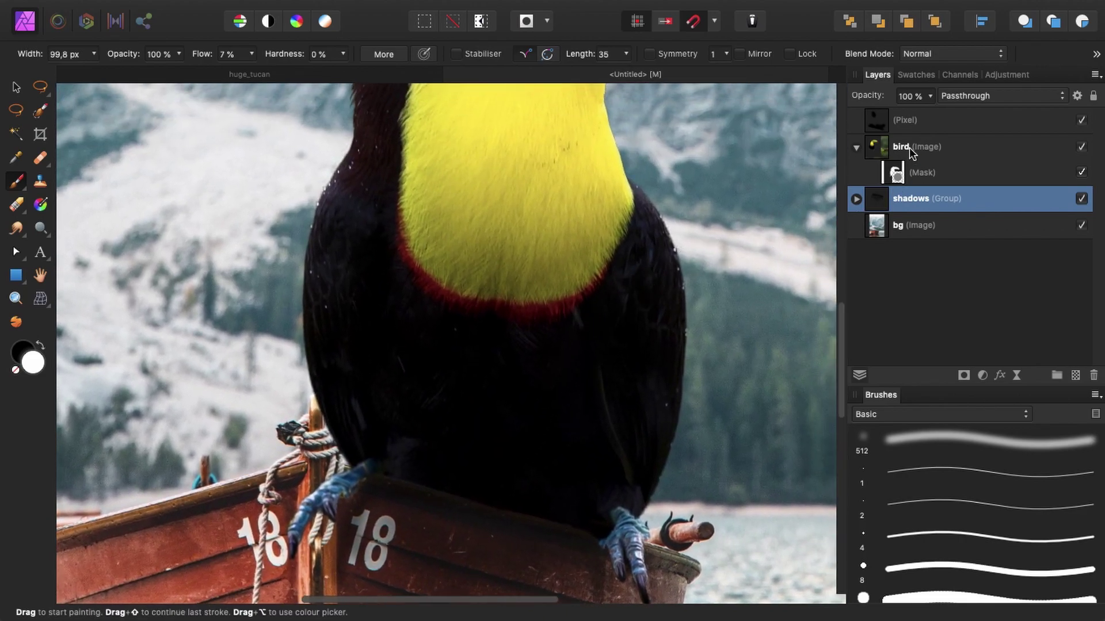
Step: Add a Levels adjustment and nest it inside the bird layer
{"action": "left_click", "coordinate": [909, 148]}
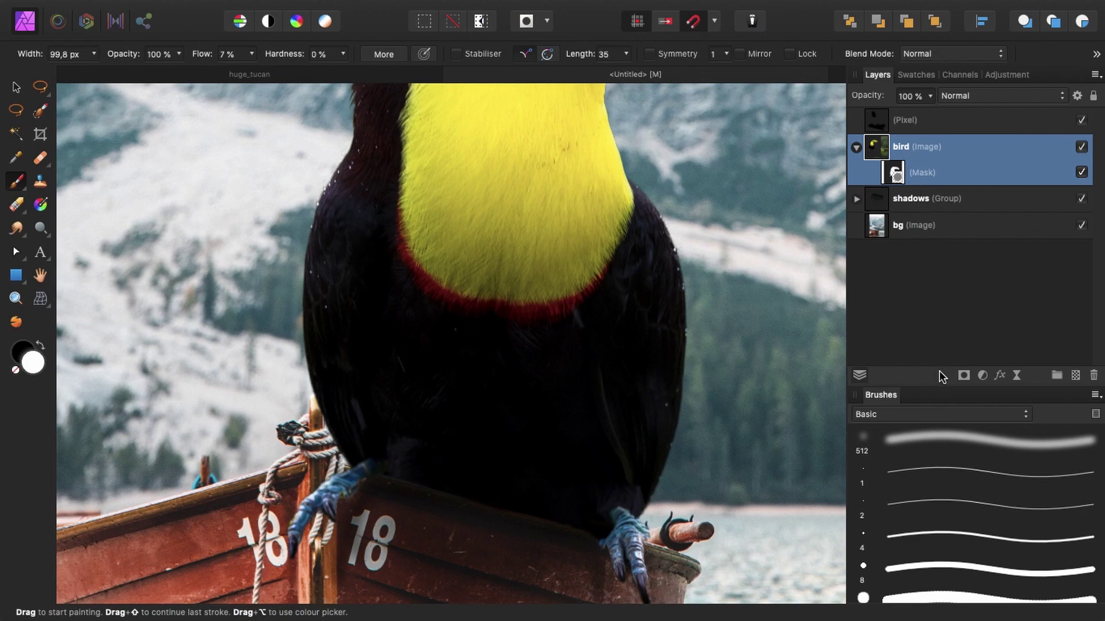
{"action": "left_click", "coordinate": [982, 375]}
{"action": "left_click", "coordinate": [971, 384]}
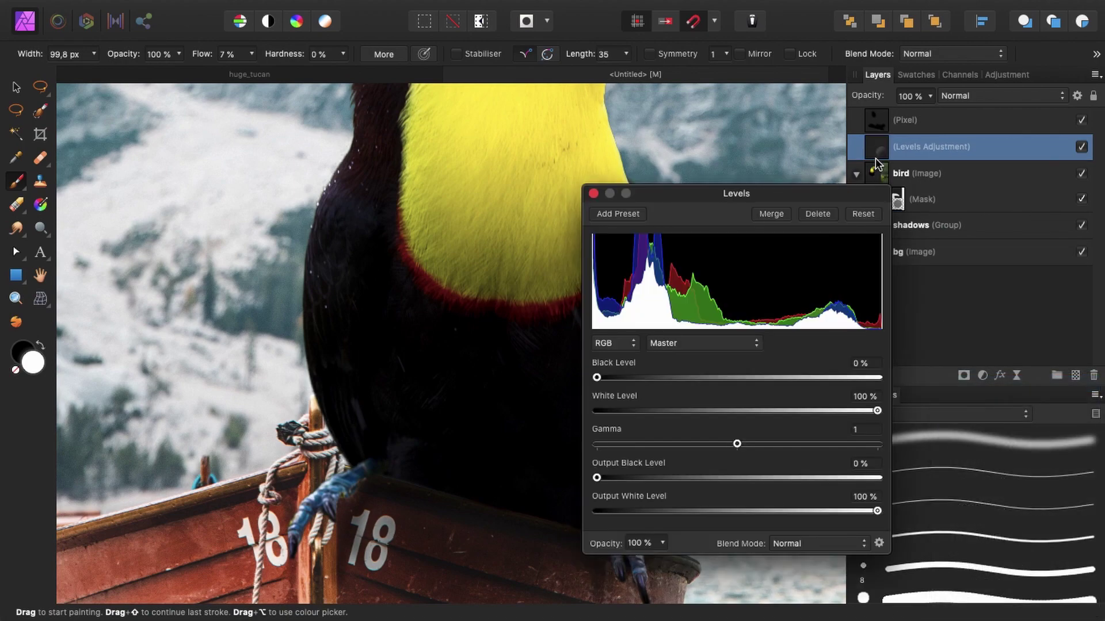
{"action": "left_click_drag", "start_coordinate": [881, 158], "coordinate": [902, 212]}
Step: Raise the Levels Output Black Level to 5%, compare the result, and close the dialog
{"action": "left_click_drag", "start_coordinate": [535, 405], "coordinate": [613, 169]}
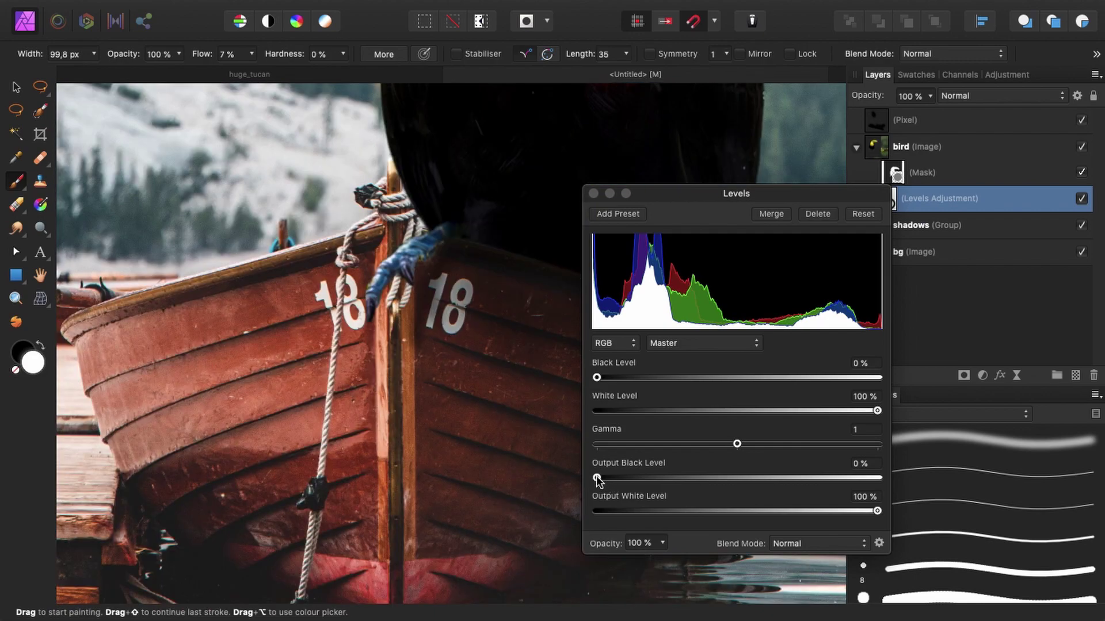
{"action": "mouse_move", "coordinate": [597, 479]}
{"action": "left_mouse_down"}
{"action": "mouse_move", "coordinate": [622, 480]}
{"action": "mouse_move", "coordinate": [613, 481]}
{"action": "left_mouse_up"}
{"action": "scroll", "coordinate": [483, 321], "scroll_direction": "up", "scroll_amount": 5}
{"action": "scroll", "coordinate": [484, 321], "scroll_direction": "right", "scroll_amount": 5}
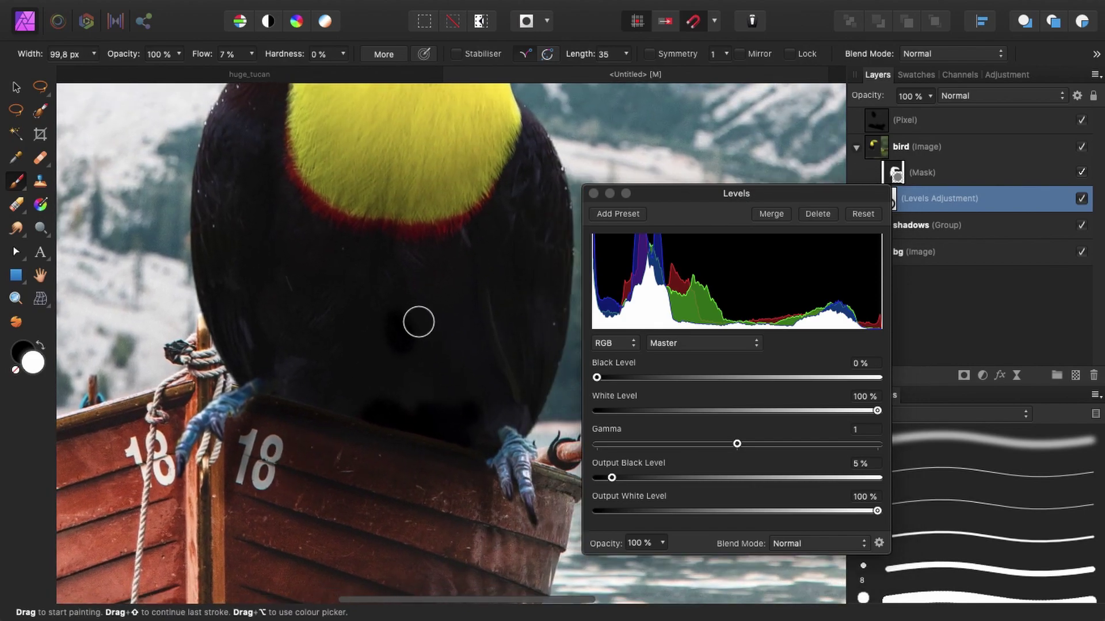
{"action": "left_click", "coordinate": [1080, 120]}
{"action": "left_click", "coordinate": [1081, 119]}
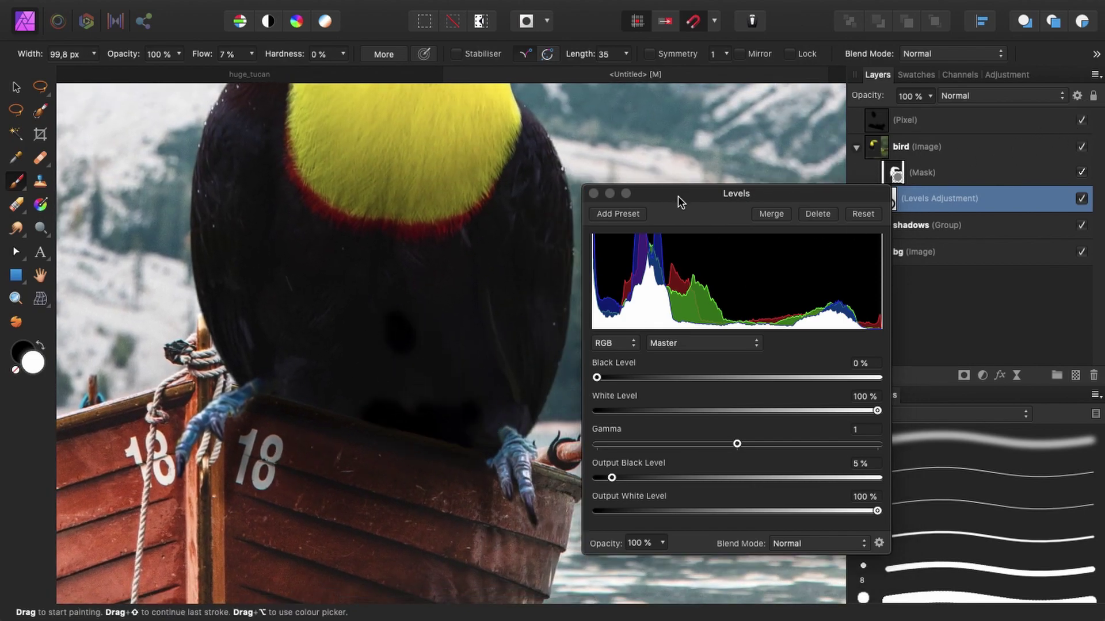
{"action": "left_click", "coordinate": [593, 194]}
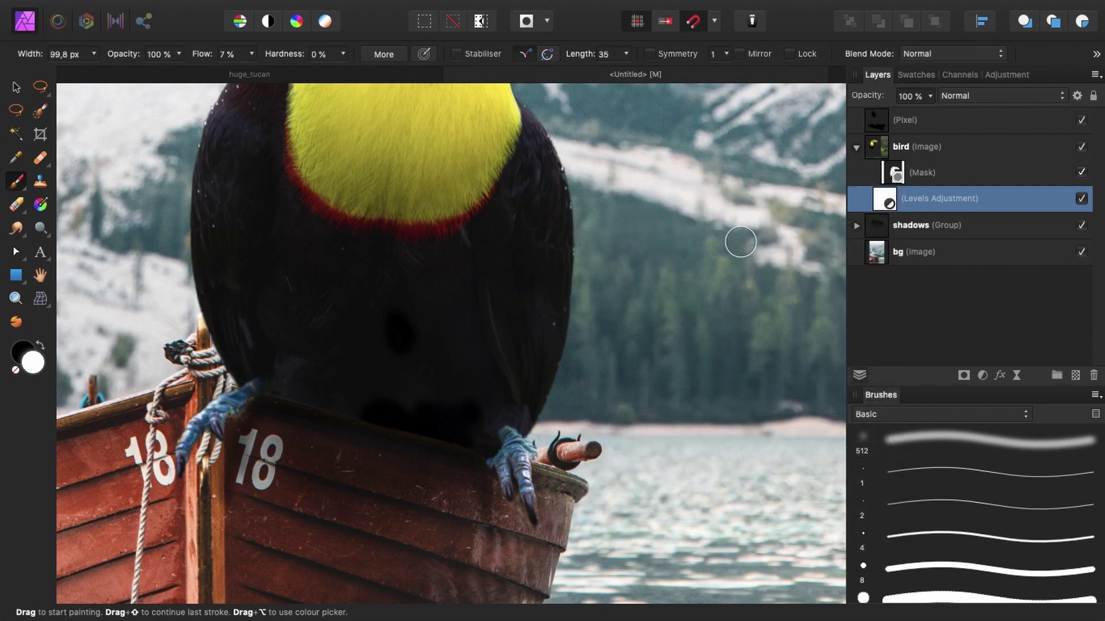
{"action": "left_click", "coordinate": [933, 147]}
Step: Group the bird with the top shadow layer and move Levels to the top of the group
{"action": "left_click", "coordinate": [941, 125], "text": "shift"}
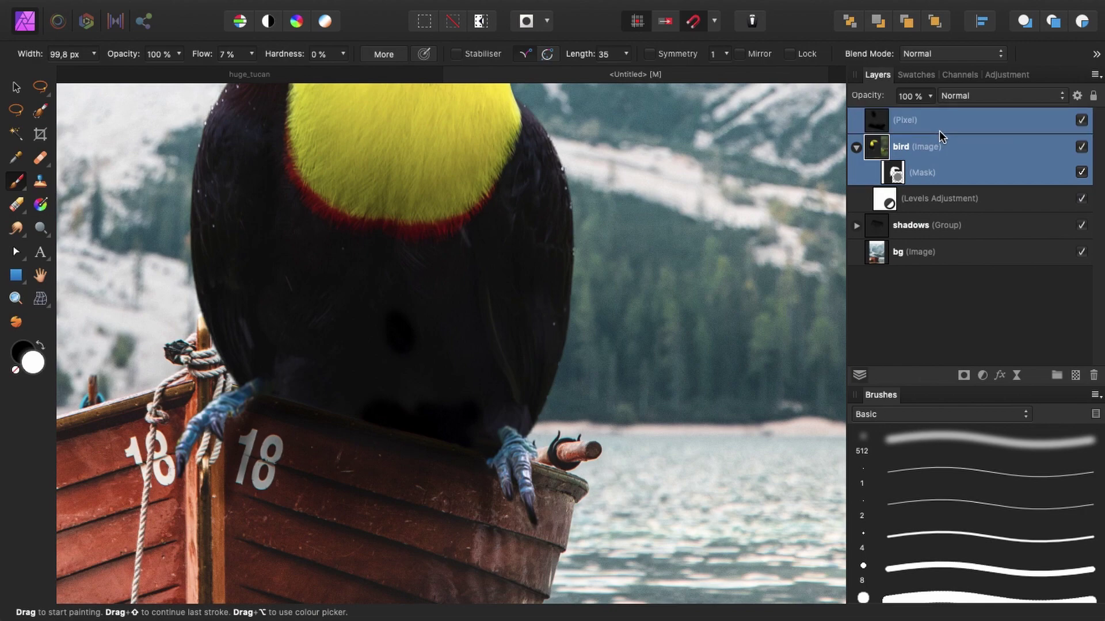
{"action": "key", "text": "super+g"}
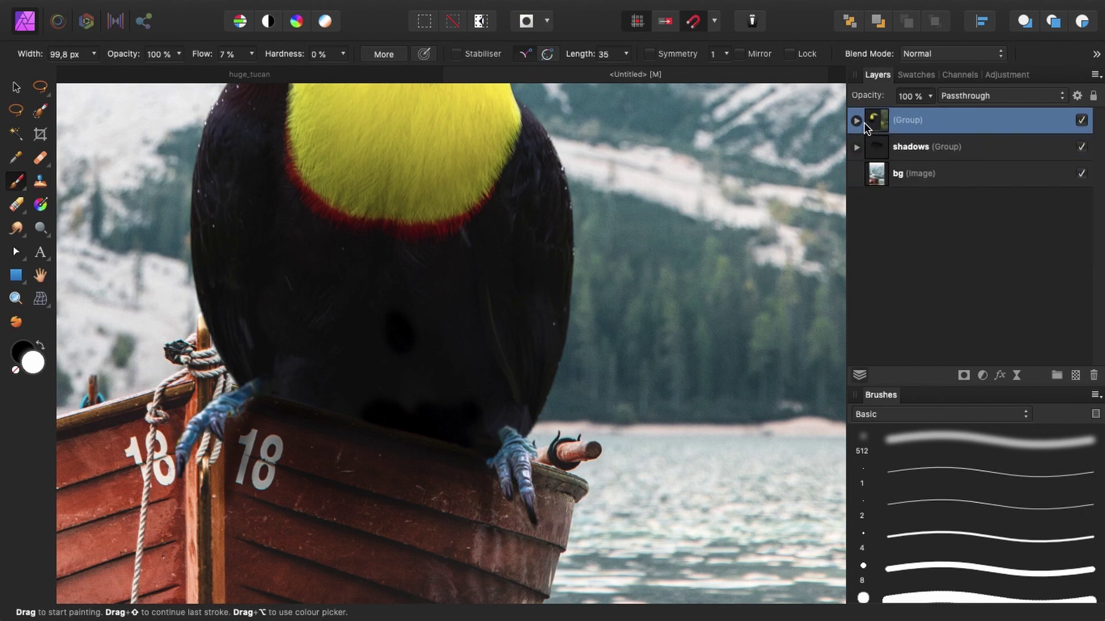
{"action": "left_click", "coordinate": [856, 121]}
{"action": "left_click", "coordinate": [864, 174]}
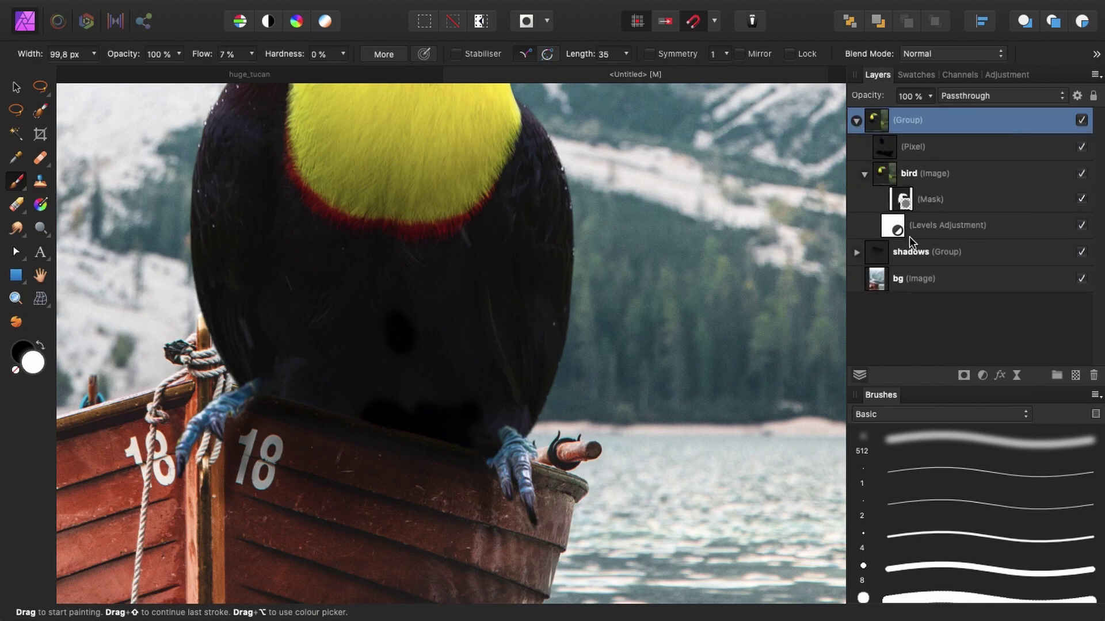
{"action": "left_click_drag", "start_coordinate": [908, 227], "coordinate": [902, 139]}
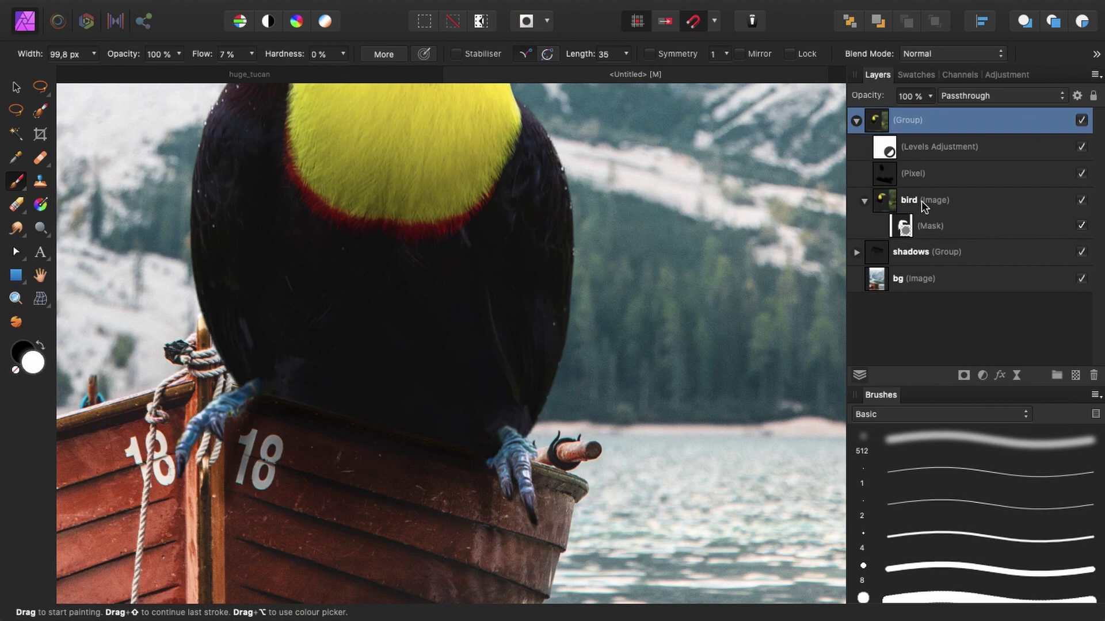
{"action": "left_click", "coordinate": [856, 120]}
{"action": "left_click", "coordinate": [856, 120]}
{"action": "left_click", "coordinate": [1081, 118]}
{"action": "left_click", "coordinate": [1080, 120]}
{"action": "key", "text": "super+0"}
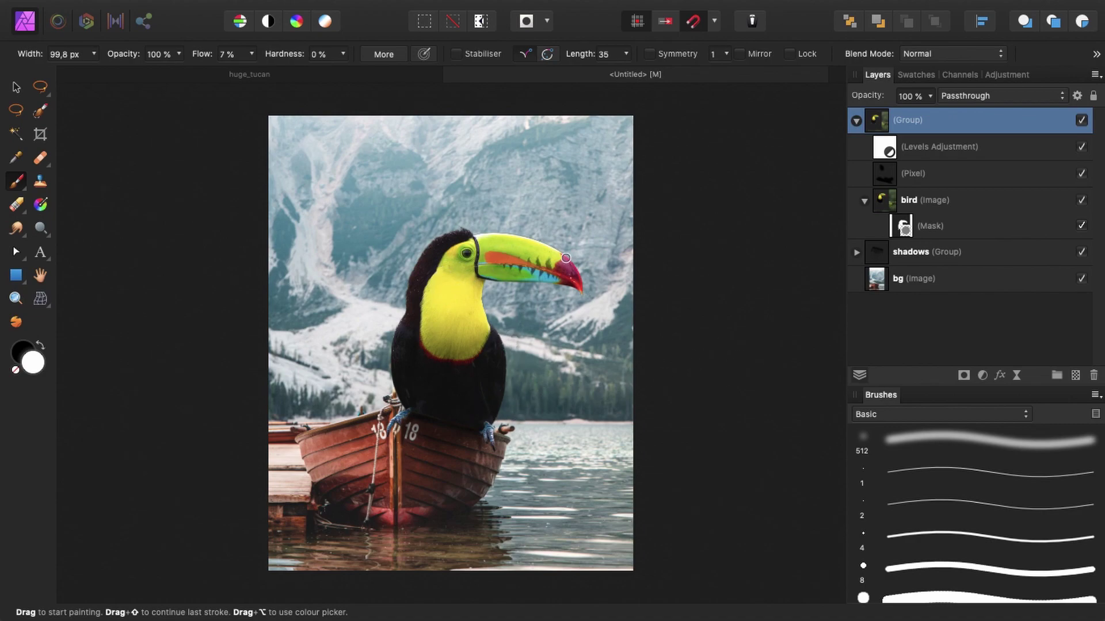
Step: Add a Curves adjustment and pull down the master highlights to darken the photo
{"action": "left_click", "coordinate": [983, 375]}
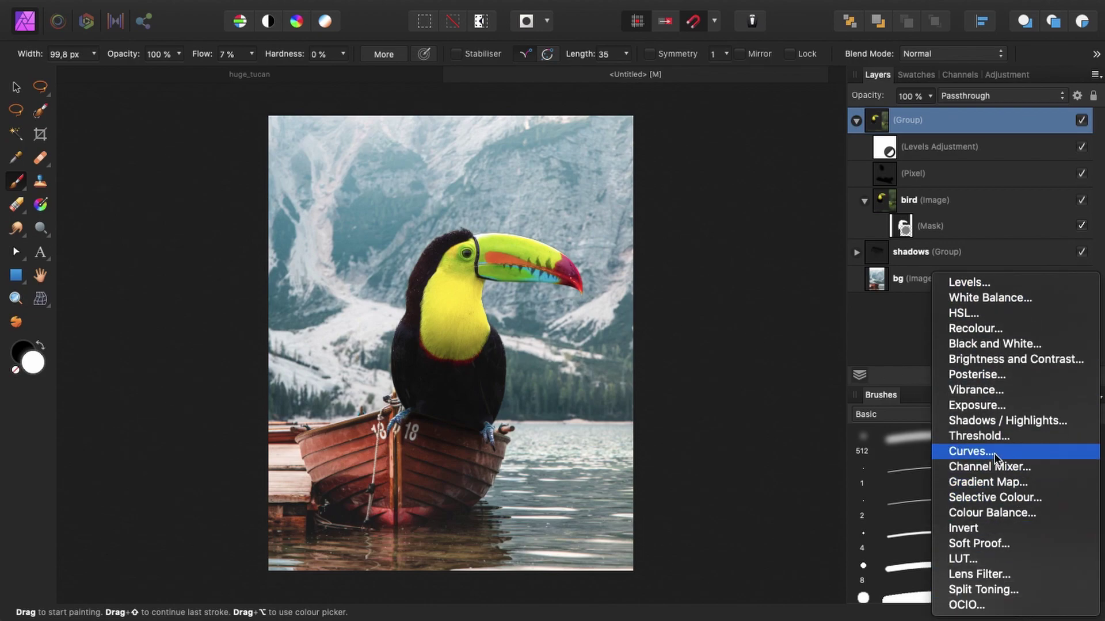
{"action": "left_click", "coordinate": [993, 452]}
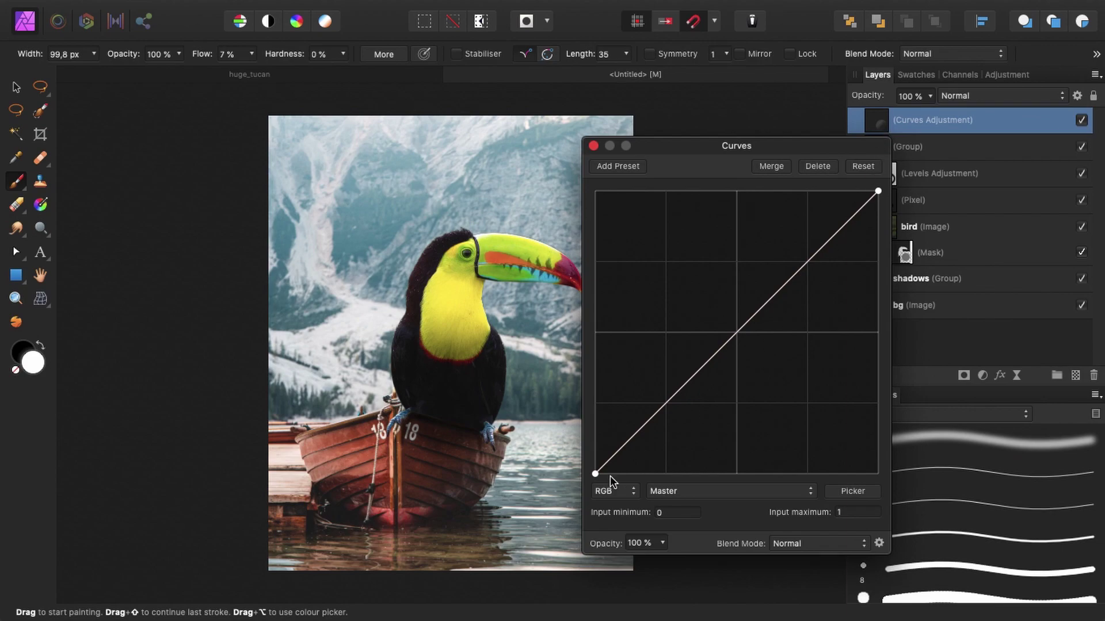
{"action": "key", "text": "space"}
{"action": "scroll", "coordinate": [406, 451], "scroll_direction": "right", "scroll_amount": 5}
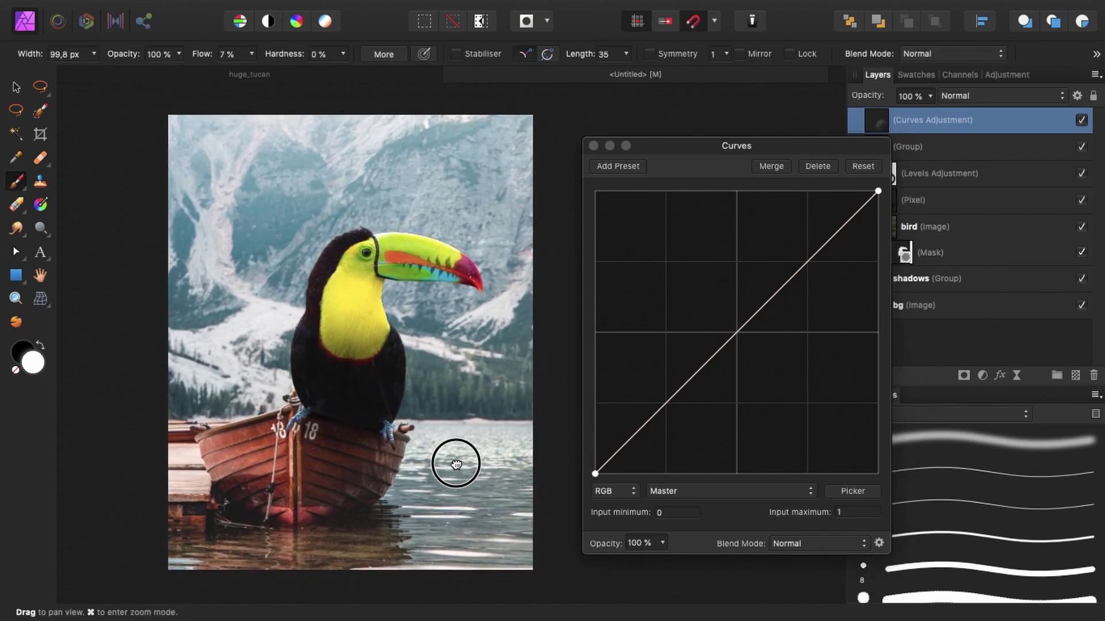
{"action": "scroll", "coordinate": [453, 467], "scroll_direction": "right", "scroll_amount": 2}
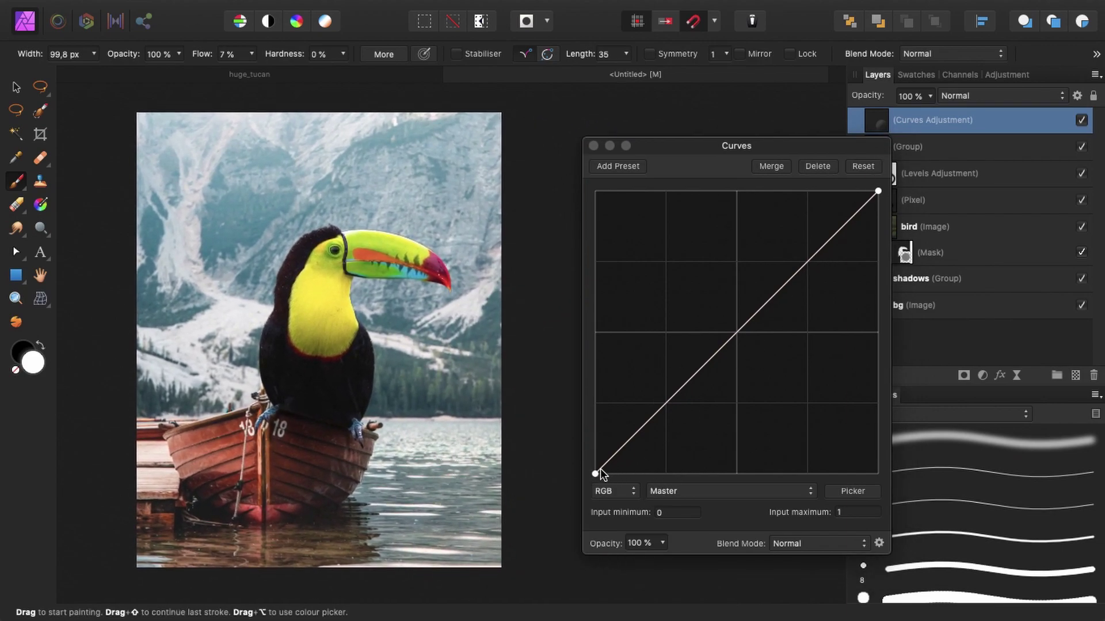
{"action": "mouse_move", "coordinate": [600, 475]}
{"action": "left_mouse_down"}
{"action": "mouse_move", "coordinate": [592, 449]}
{"action": "mouse_move", "coordinate": [599, 473]}
{"action": "left_mouse_up"}
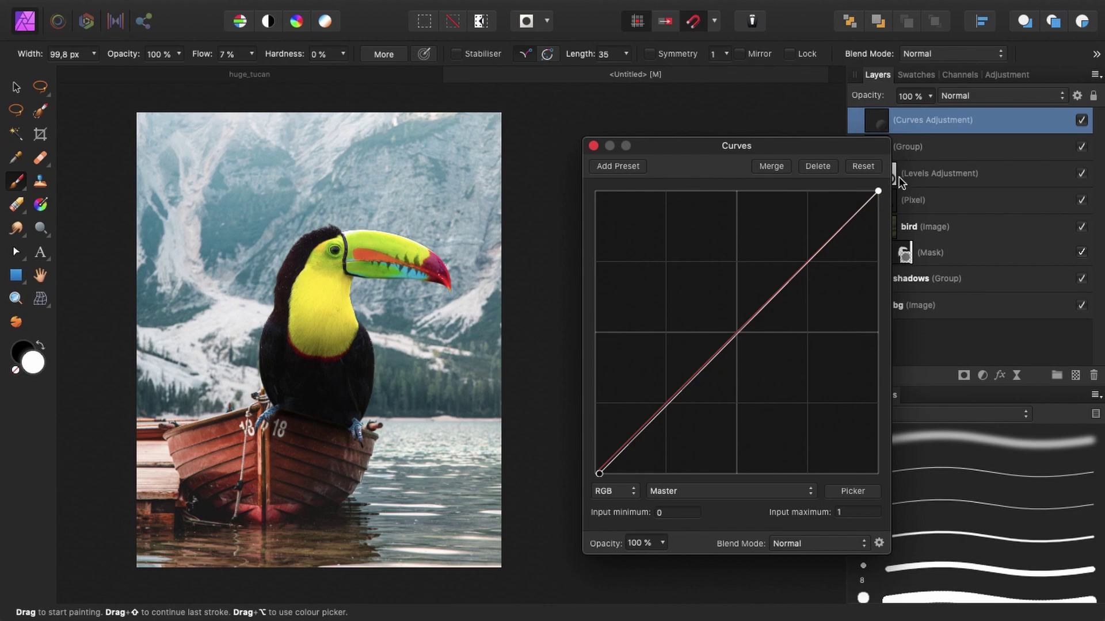
{"action": "mouse_move", "coordinate": [879, 190]}
{"action": "left_mouse_down"}
{"action": "mouse_move", "coordinate": [887, 247]}
{"action": "mouse_move", "coordinate": [893, 178]}
{"action": "mouse_move", "coordinate": [858, 163]}
{"action": "mouse_move", "coordinate": [890, 206]}
{"action": "left_mouse_up"}
{"action": "left_click_drag", "start_coordinate": [772, 304], "coordinate": [772, 306]}
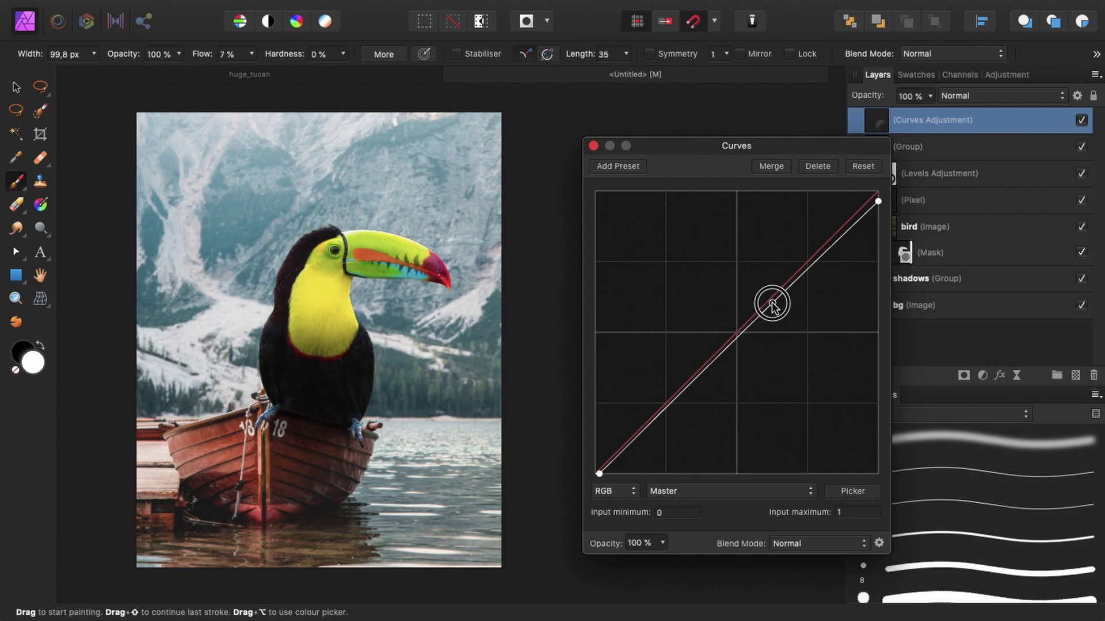
Step: Boost red in the highlights and shift green down in shadows and highlights
{"action": "left_click", "coordinate": [688, 488]}
{"action": "left_click", "coordinate": [698, 506]}
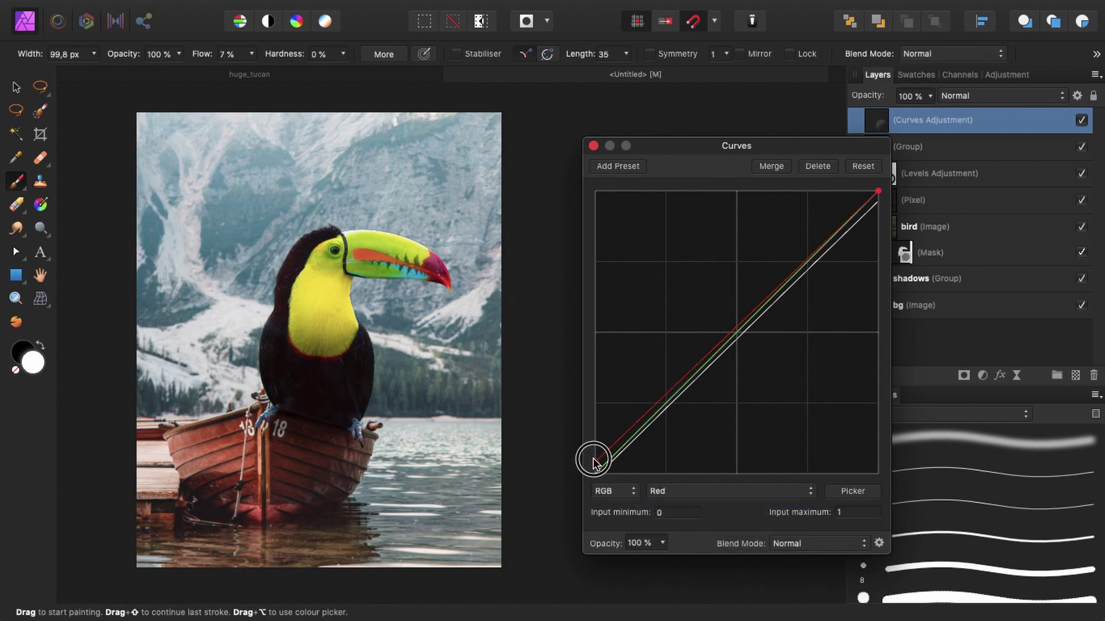
{"action": "left_click_drag", "start_coordinate": [593, 459], "coordinate": [595, 469]}
{"action": "mouse_move", "coordinate": [878, 195]}
{"action": "left_mouse_down"}
{"action": "mouse_move", "coordinate": [881, 210]}
{"action": "mouse_move", "coordinate": [884, 190]}
{"action": "mouse_move", "coordinate": [870, 175]}
{"action": "left_mouse_up"}
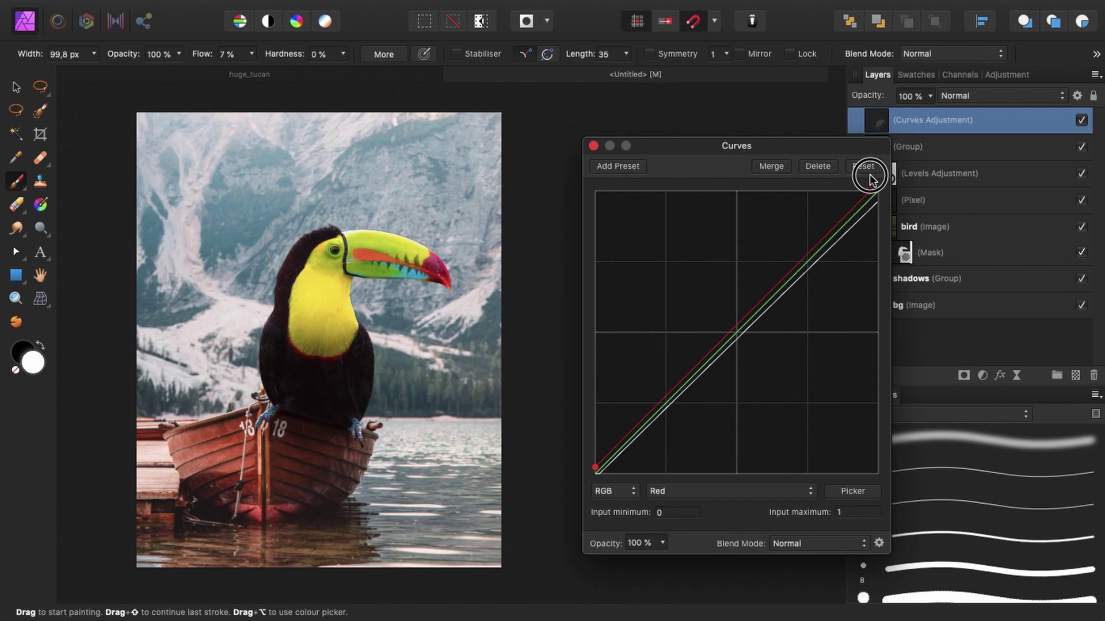
{"action": "left_click", "coordinate": [714, 492]}
{"action": "left_click", "coordinate": [711, 503]}
{"action": "left_click", "coordinate": [608, 478]}
{"action": "left_click_drag", "start_coordinate": [604, 476], "coordinate": [587, 470]}
{"action": "left_click_drag", "start_coordinate": [876, 194], "coordinate": [878, 191]}
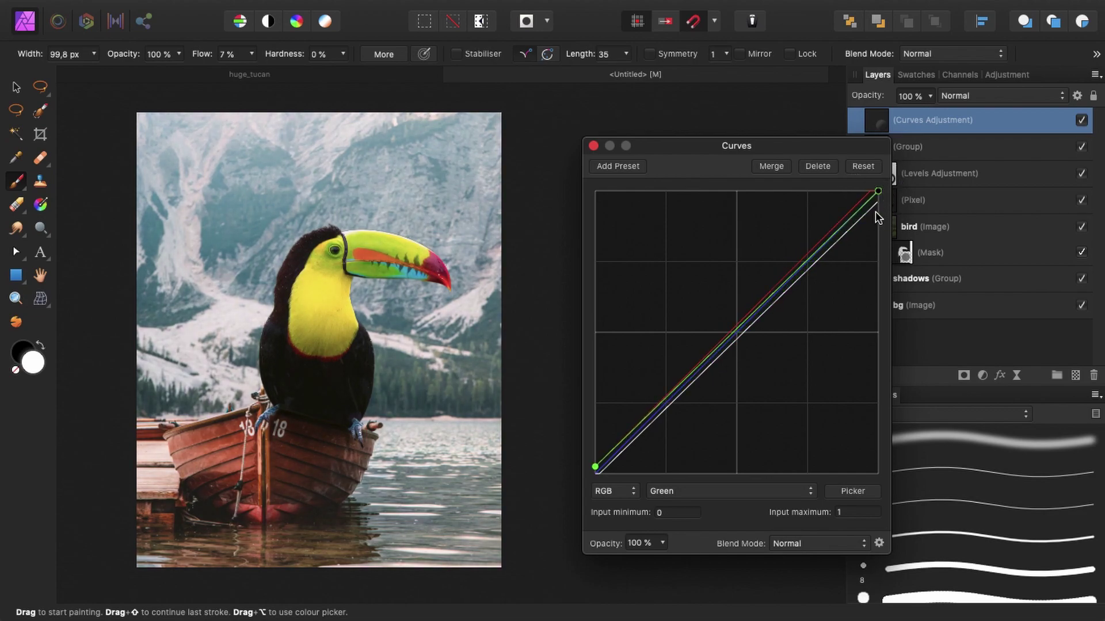
Step: Lift blue slightly in the highlights, close Curves, and compare the grade on and off
{"action": "left_click", "coordinate": [722, 494]}
{"action": "left_click", "coordinate": [723, 502]}
{"action": "left_click_drag", "start_coordinate": [596, 469], "coordinate": [595, 465]}
{"action": "left_click_drag", "start_coordinate": [884, 201], "coordinate": [887, 175]}
{"action": "left_click", "coordinate": [593, 145]}
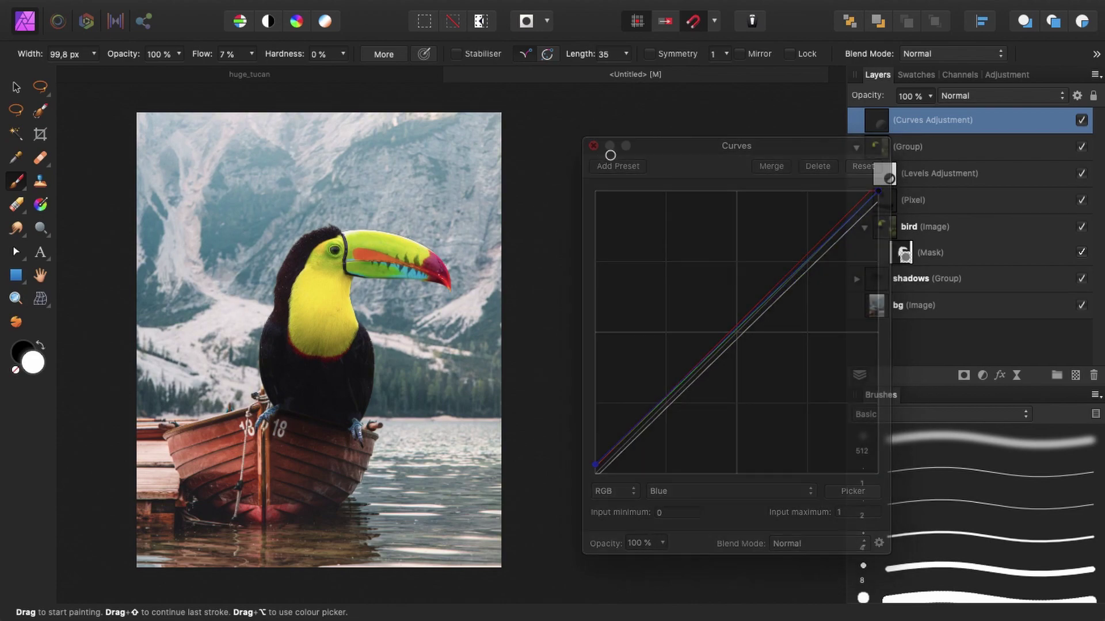
{"action": "left_click", "coordinate": [1082, 121]}
{"action": "left_click", "coordinate": [1082, 121]}
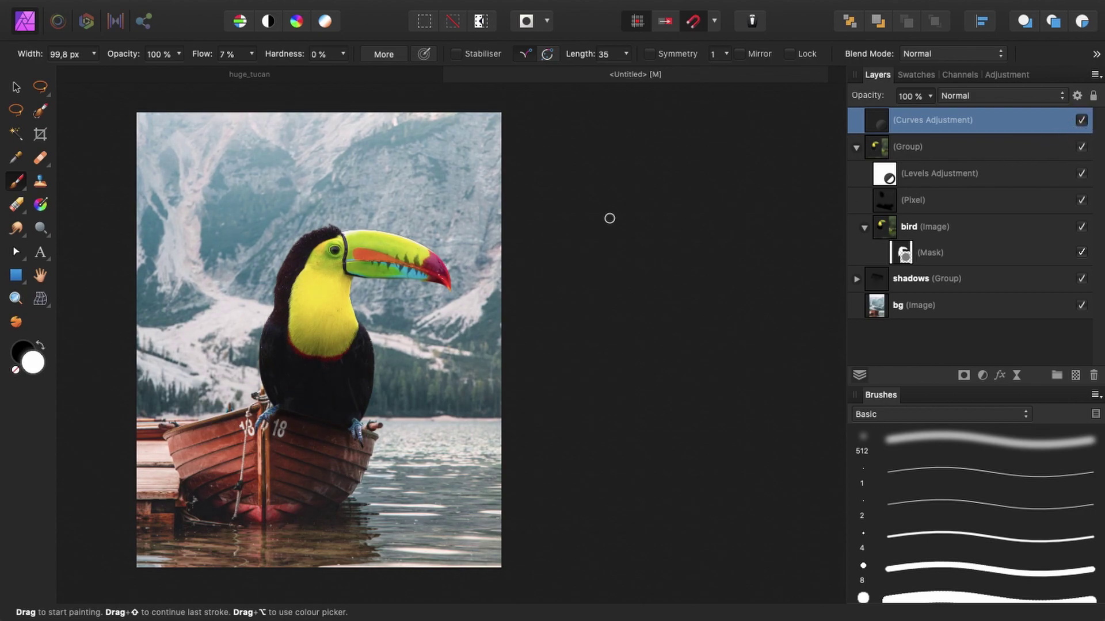
{"action": "left_click", "coordinate": [1081, 122]}
{"action": "left_click", "coordinate": [1082, 122]}
Step: On a new Pixel layer, draw a vertical transparent-to-dark gradient at the bottom
{"action": "left_click", "coordinate": [1075, 375]}
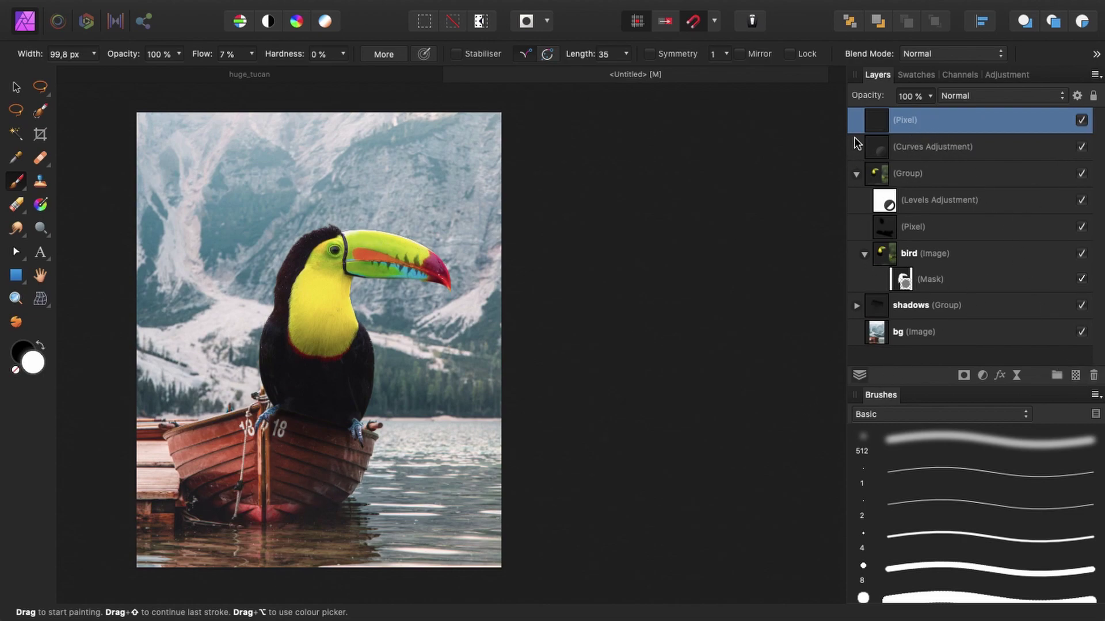
{"action": "key", "text": "g"}
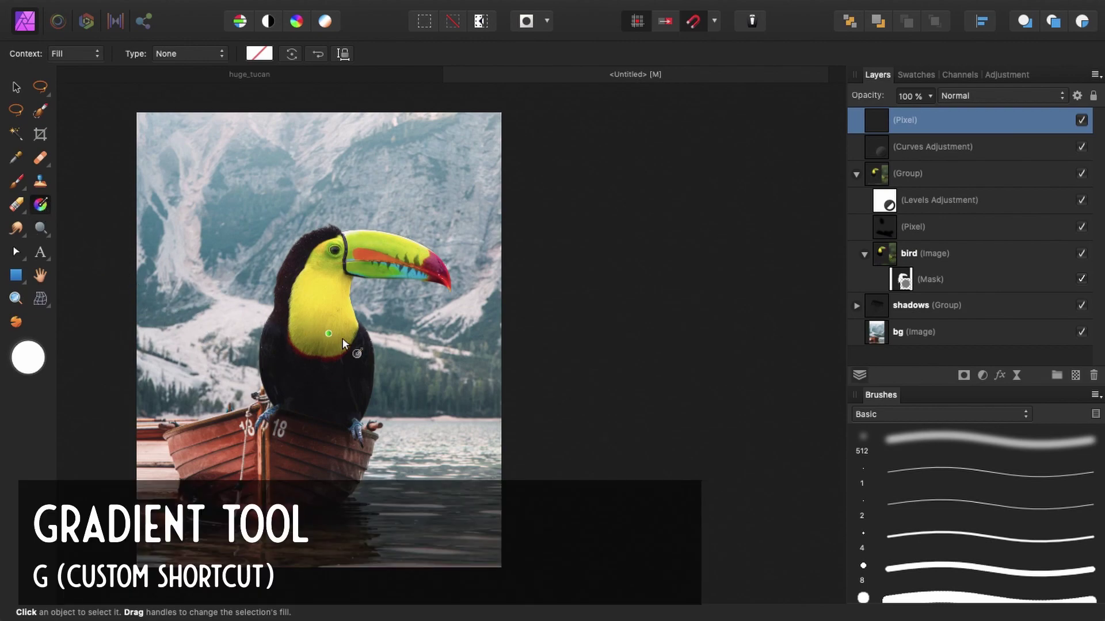
{"action": "scroll", "coordinate": [352, 347], "scroll_direction": "down", "scroll_amount": 3}
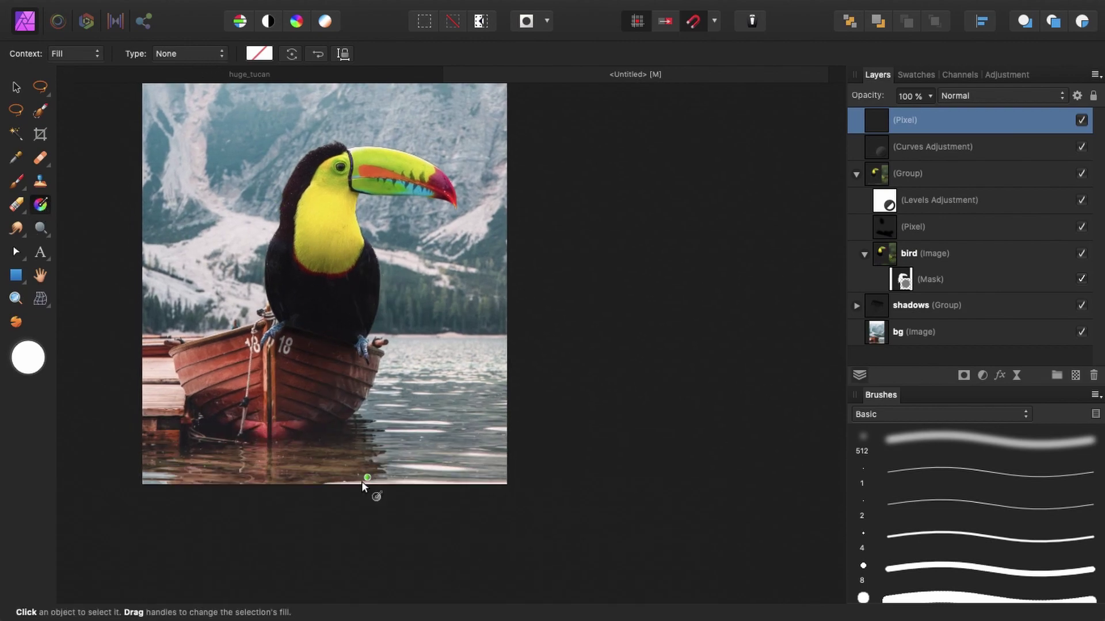
{"action": "left_click_drag", "start_coordinate": [312, 514], "coordinate": [323, 394]}
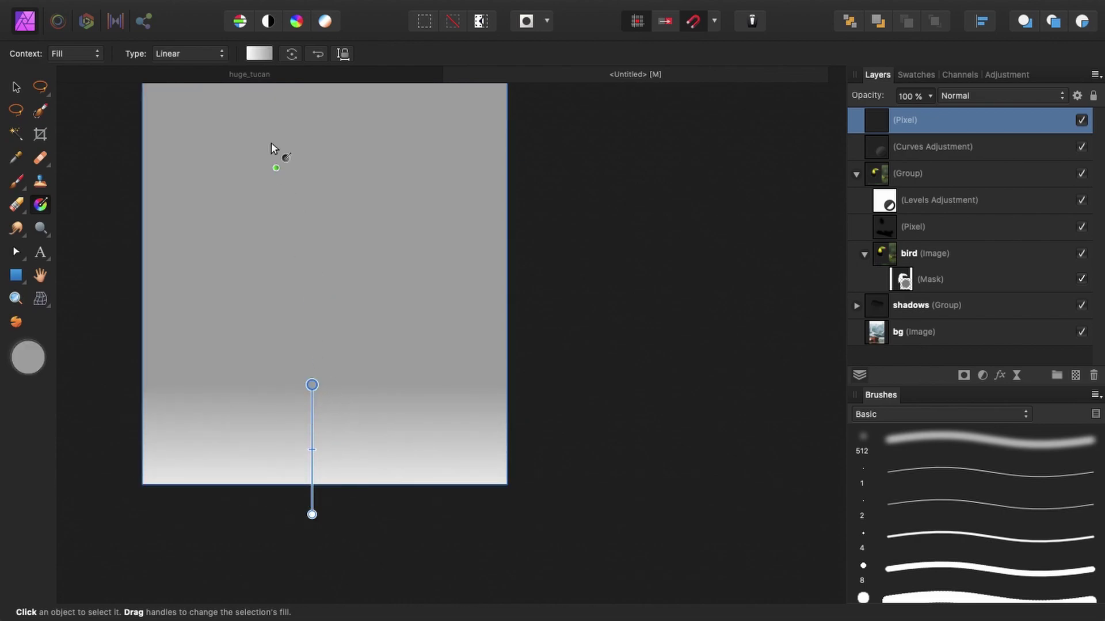
{"action": "left_click", "coordinate": [256, 53]}
{"action": "left_click", "coordinate": [271, 71]}
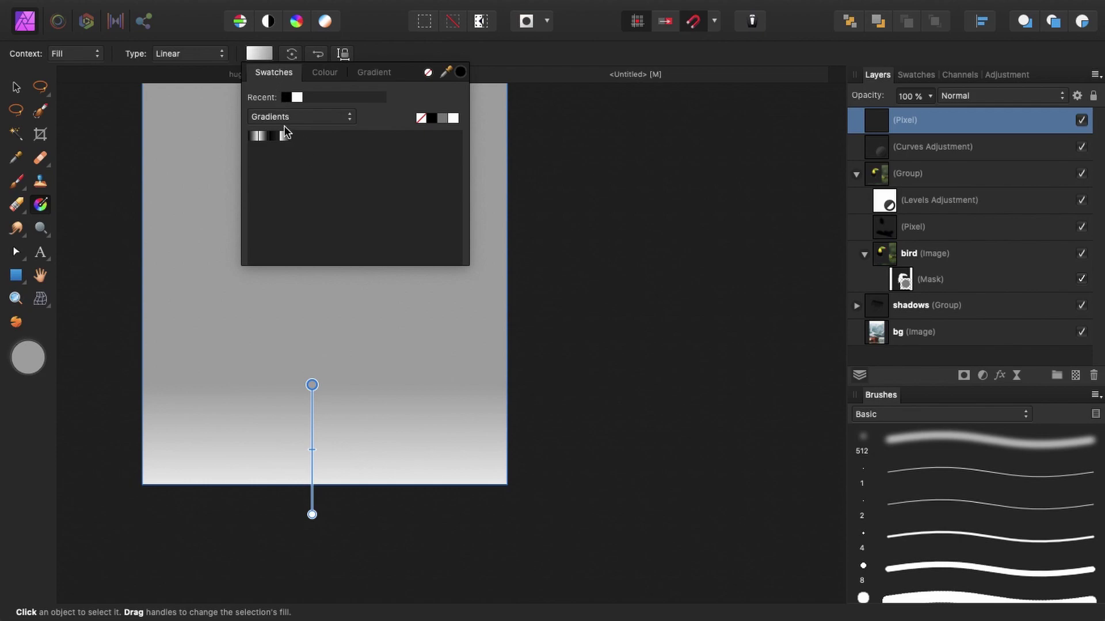
{"action": "left_click", "coordinate": [263, 137]}
{"action": "left_click", "coordinate": [283, 137]}
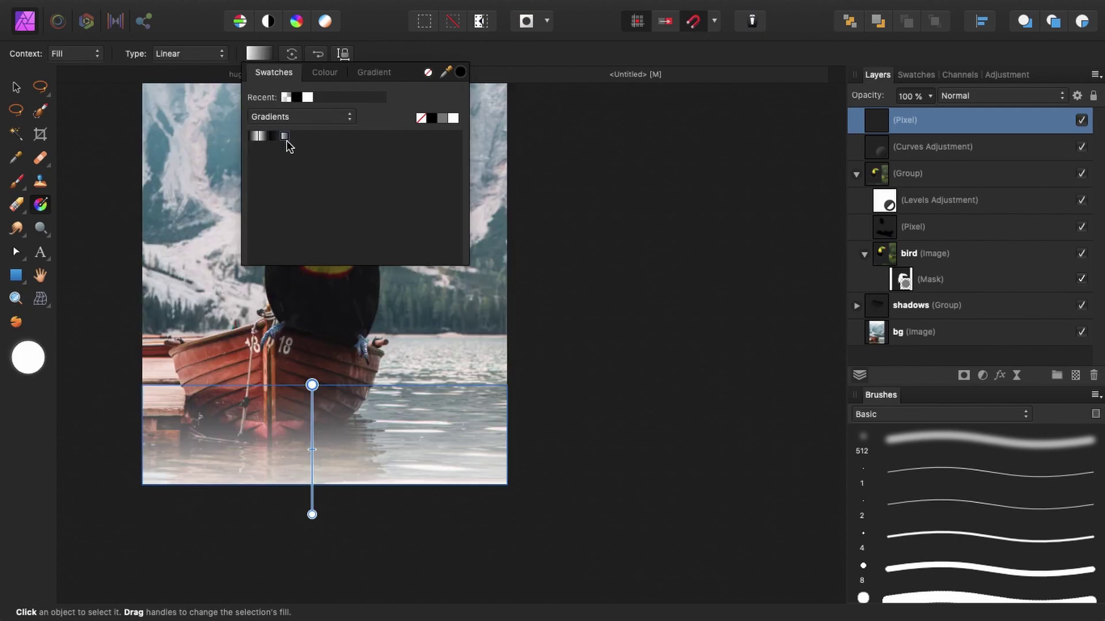
{"action": "left_click", "coordinate": [280, 139]}
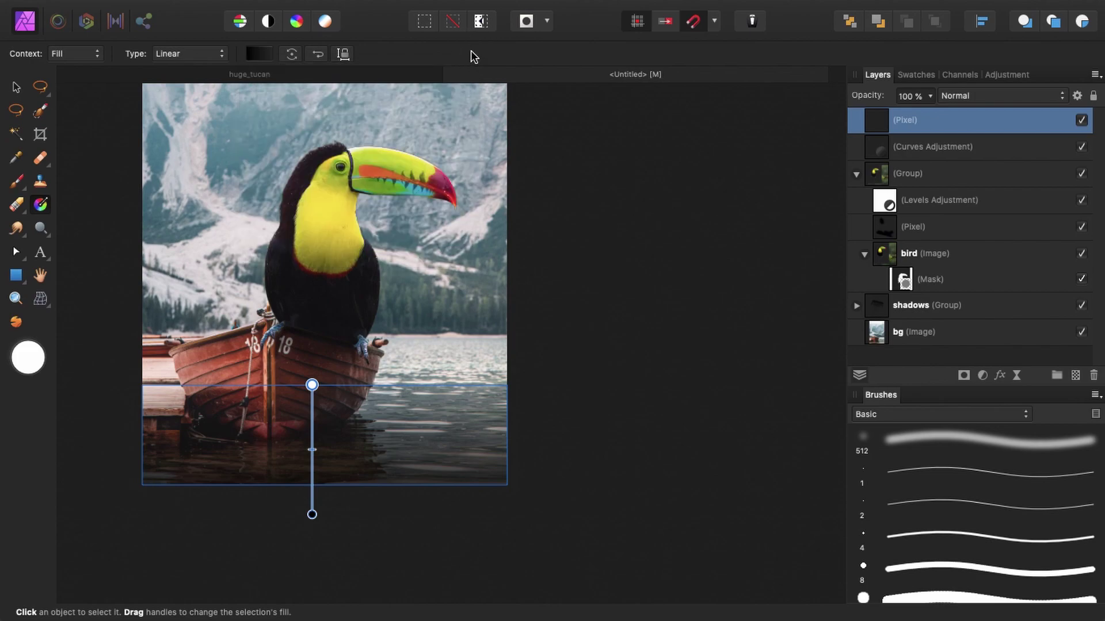
Step: Position the gradient from the boat's base to below the image and blend it in Overlay mode
{"action": "left_click_drag", "start_coordinate": [312, 384], "coordinate": [312, 369]}
{"action": "left_click_drag", "start_coordinate": [312, 512], "coordinate": [312, 535]}
{"action": "left_click_drag", "start_coordinate": [312, 371], "coordinate": [312, 390]}
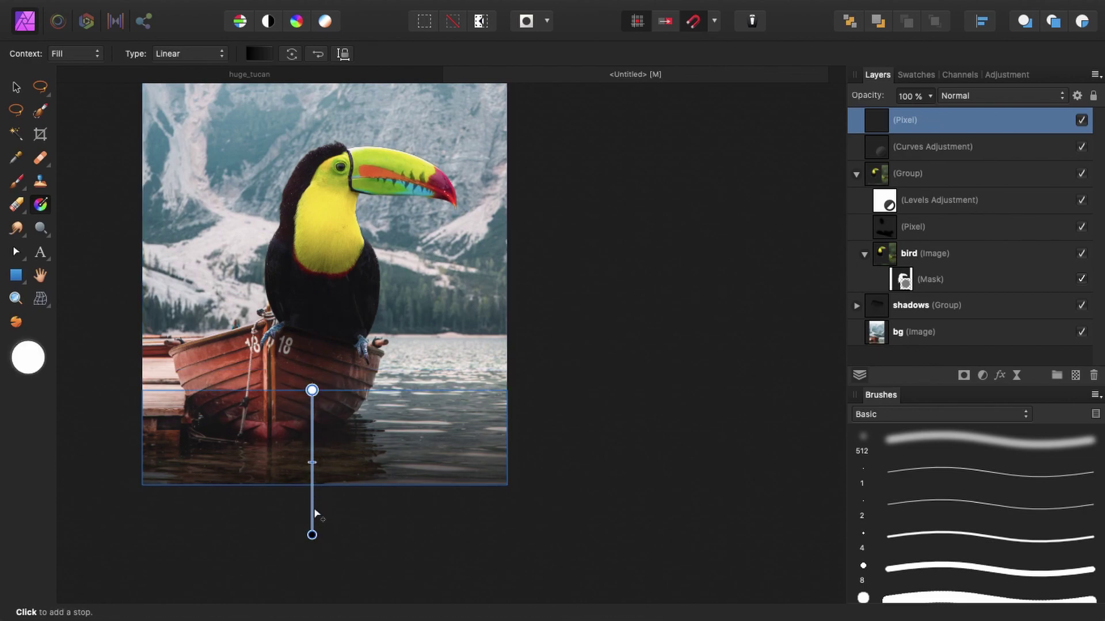
{"action": "mouse_move", "coordinate": [310, 537]}
{"action": "left_mouse_down"}
{"action": "mouse_move", "coordinate": [312, 513]}
{"action": "mouse_move", "coordinate": [312, 535]}
{"action": "left_mouse_up"}
{"action": "scroll", "coordinate": [312, 535], "scroll_direction": "left", "scroll_amount": 3}
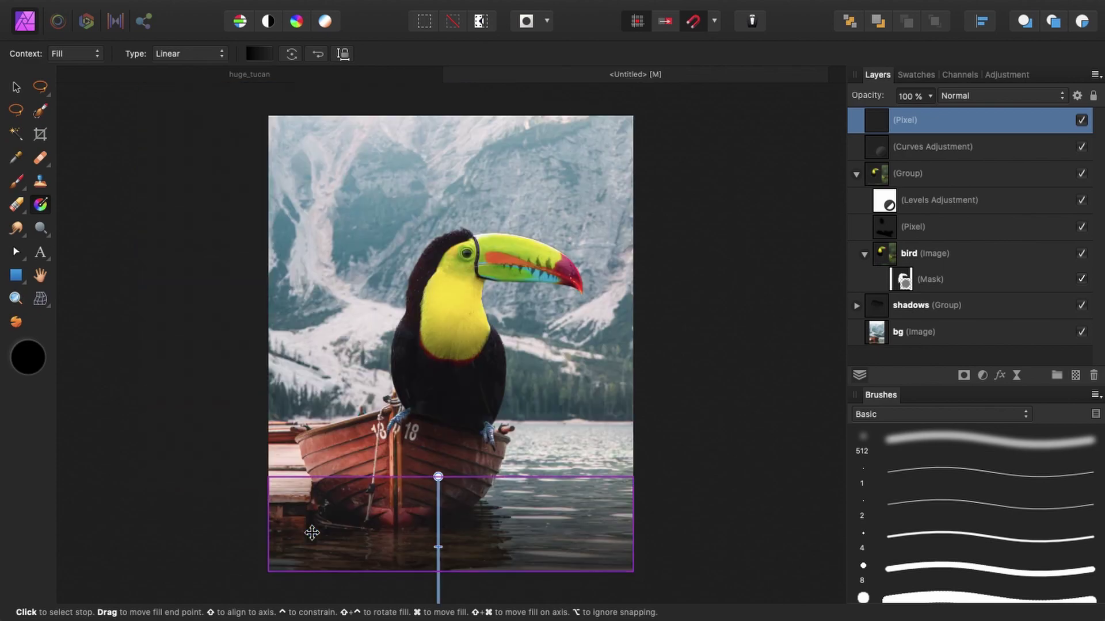
{"action": "left_click", "coordinate": [974, 96]}
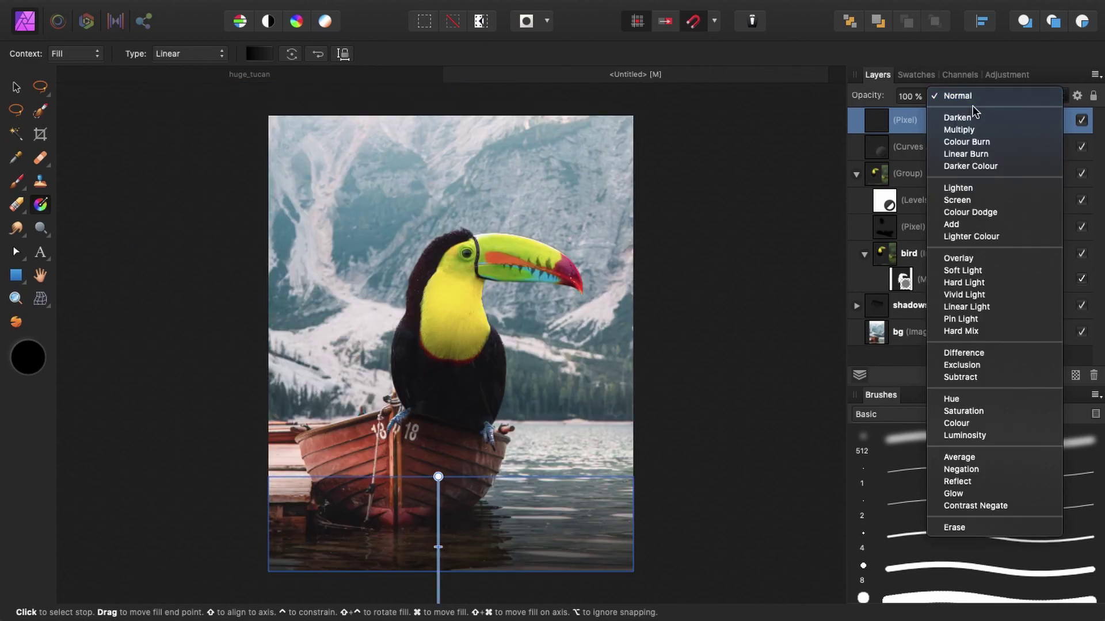
{"action": "left_click", "coordinate": [970, 260]}
{"action": "left_click", "coordinate": [1082, 121]}
{"action": "left_click", "coordinate": [1082, 120]}
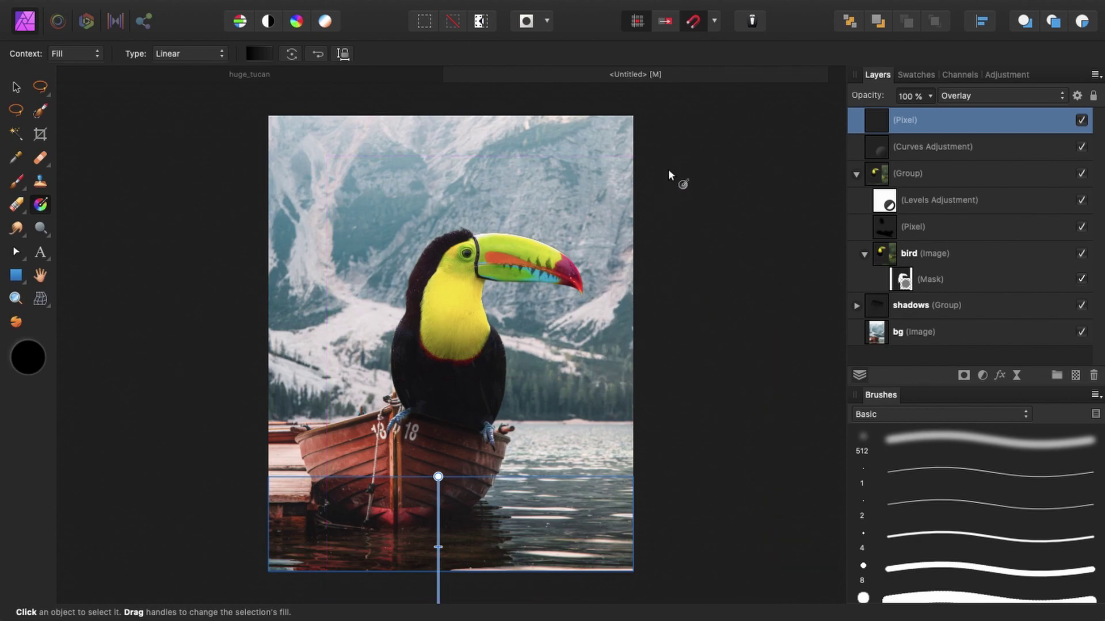
Step: On a new Pixel layer, draw a diagonal transparent-to-dark gradient from the lower right to the boat's stern
{"action": "left_click", "coordinate": [1075, 377]}
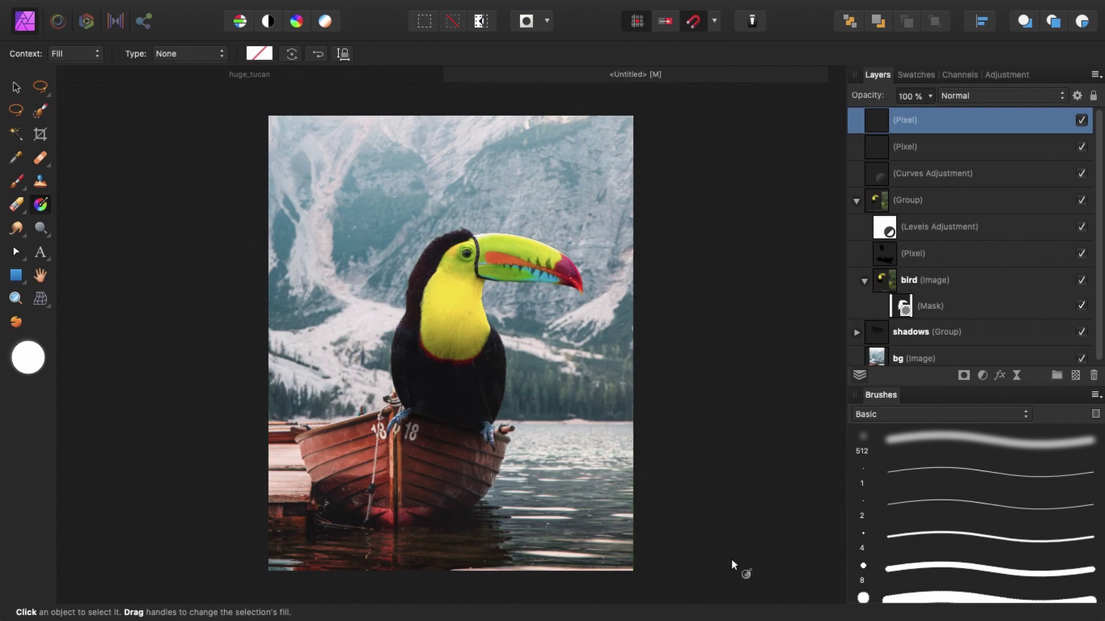
{"action": "left_click_drag", "start_coordinate": [758, 563], "coordinate": [498, 445]}
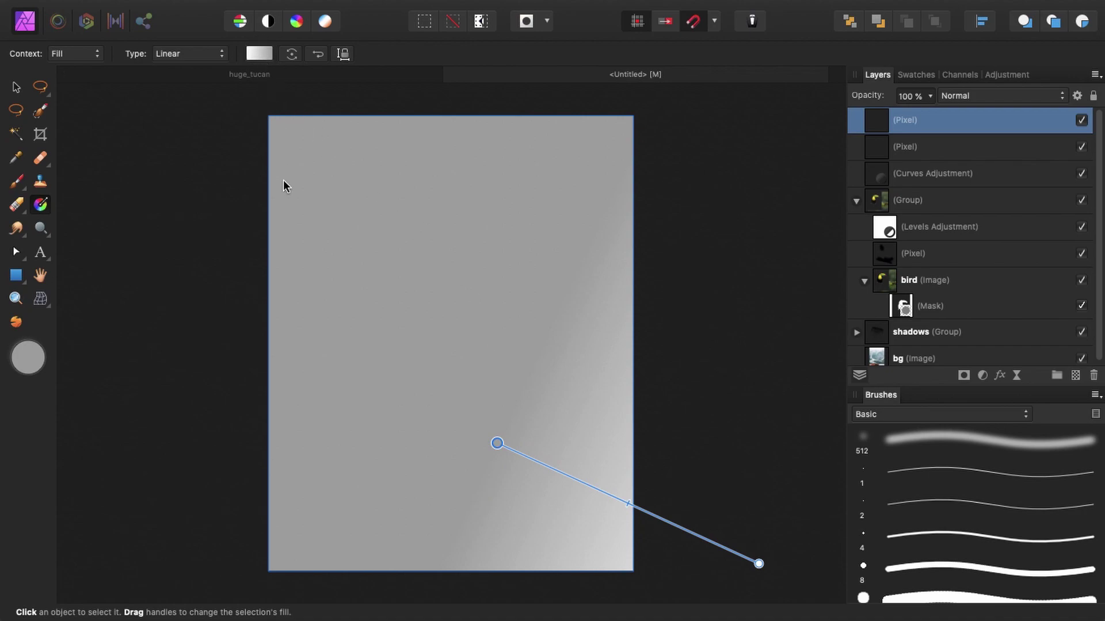
{"action": "left_click", "coordinate": [258, 54]}
{"action": "left_click", "coordinate": [275, 76]}
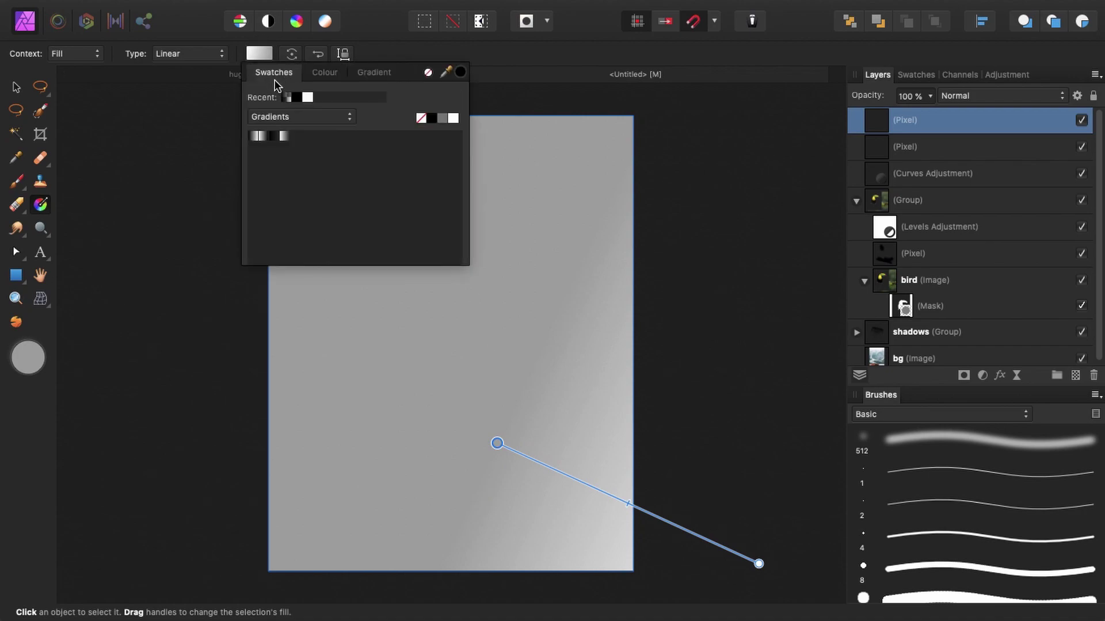
{"action": "left_click", "coordinate": [274, 138]}
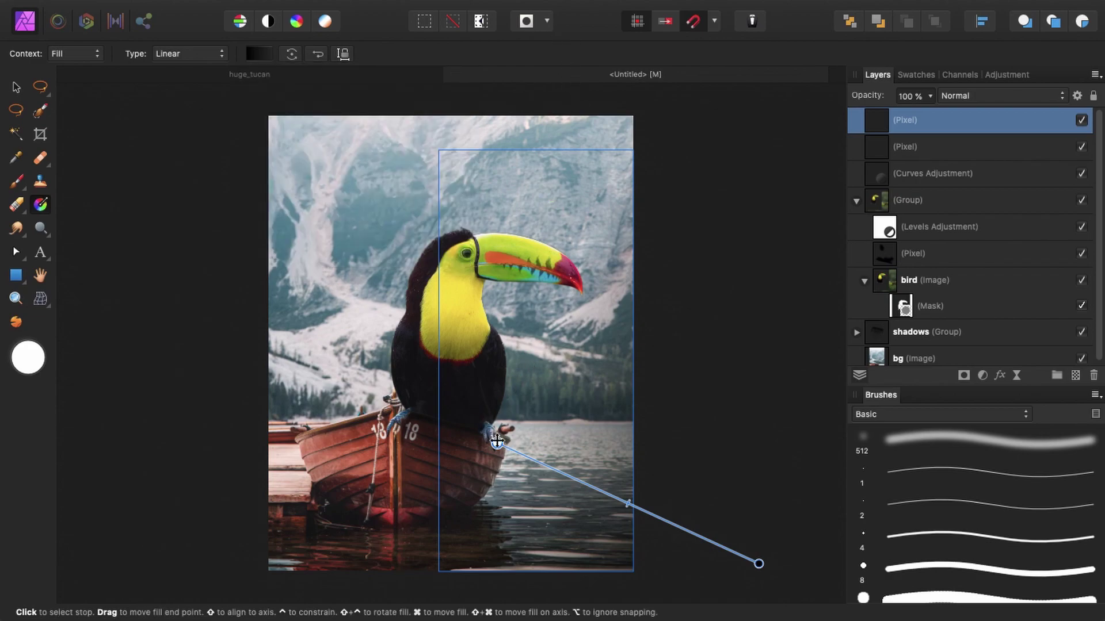
{"action": "left_click_drag", "start_coordinate": [497, 443], "coordinate": [459, 450]}
{"action": "left_click_drag", "start_coordinate": [756, 564], "coordinate": [787, 578]}
{"action": "left_click", "coordinate": [755, 562]}
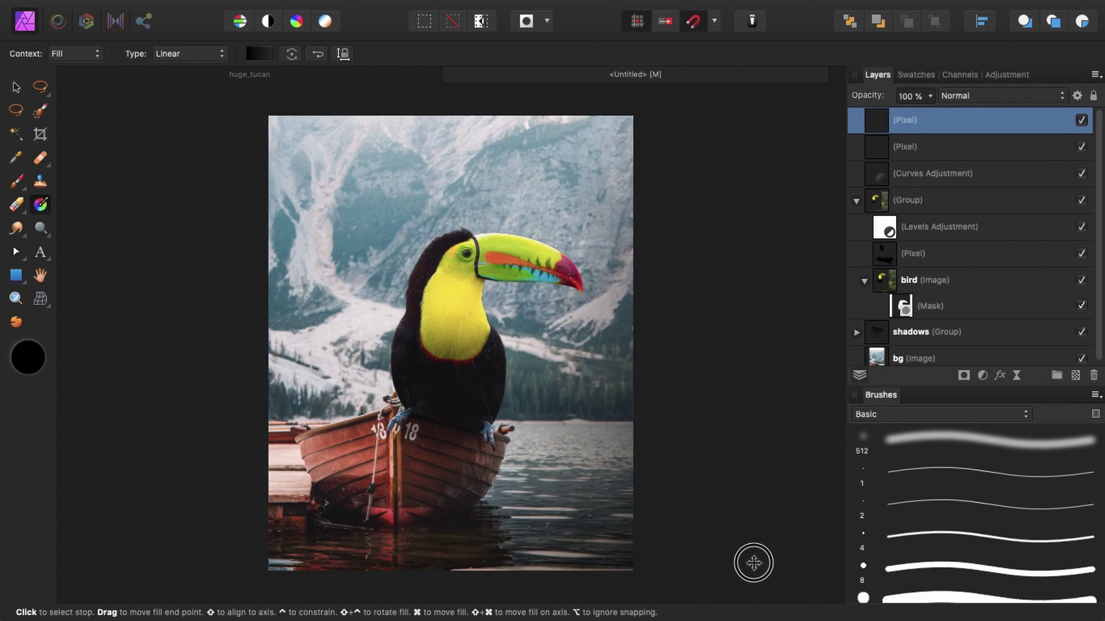
{"action": "left_click", "coordinate": [782, 546]}
Step: Blend the second gradient in Overlay mode and compare it on and off
{"action": "left_click", "coordinate": [1044, 100]}
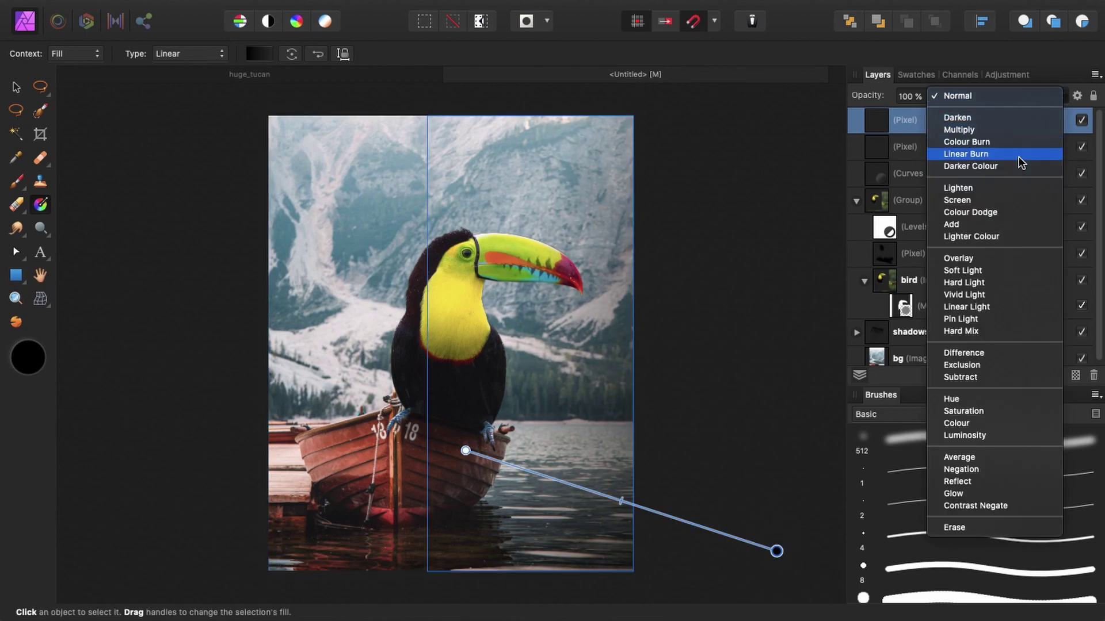
{"action": "left_click", "coordinate": [980, 254]}
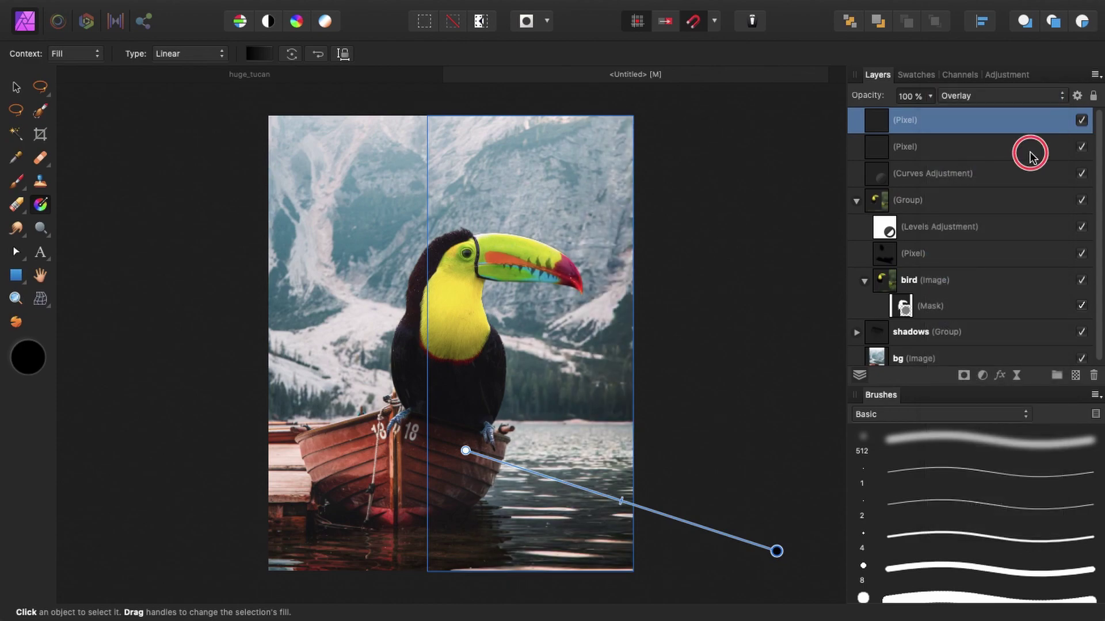
{"action": "left_click", "coordinate": [1030, 148], "text": "shift"}
{"action": "left_click", "coordinate": [1082, 120]}
{"action": "left_click", "coordinate": [1082, 120]}
{"action": "left_click", "coordinate": [1082, 120]}
{"action": "left_click", "coordinate": [1082, 120]}
Step: Group both gradient layers into a group named 'overlays', then bring up the Open dialog
{"action": "left_click", "coordinate": [1021, 183], "text": "shift"}
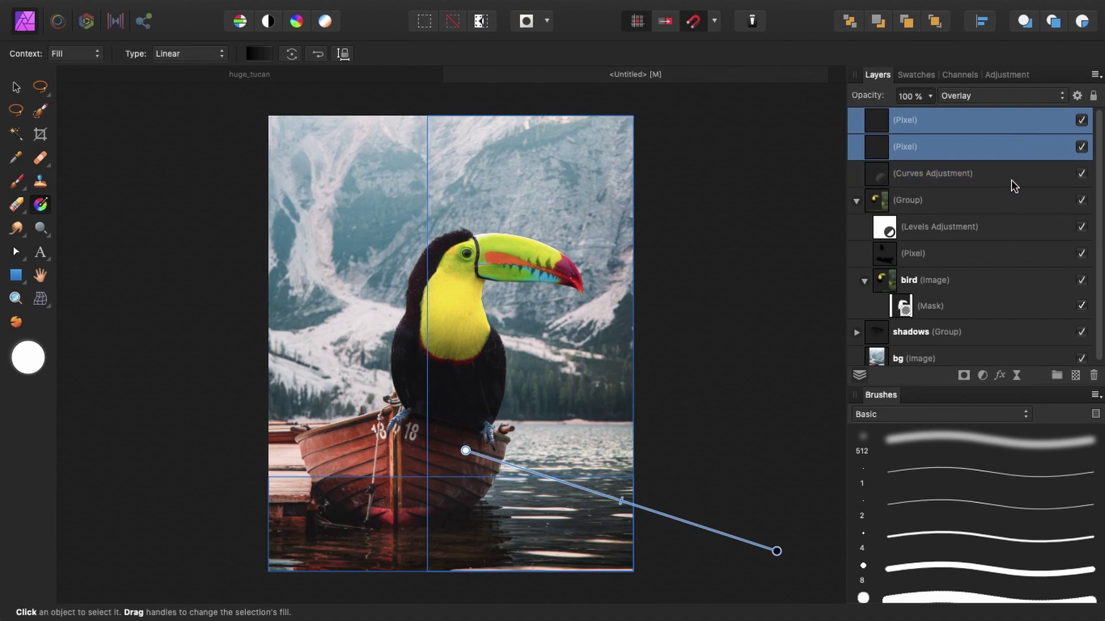
{"action": "left_click", "coordinate": [1011, 185], "text": "super"}
{"action": "left_click", "coordinate": [996, 148], "text": "super"}
{"action": "left_click", "coordinate": [996, 144]}
{"action": "left_click", "coordinate": [996, 127], "text": "shift"}
{"action": "key", "text": "super+g"}
{"action": "double_click", "coordinate": [912, 122]}
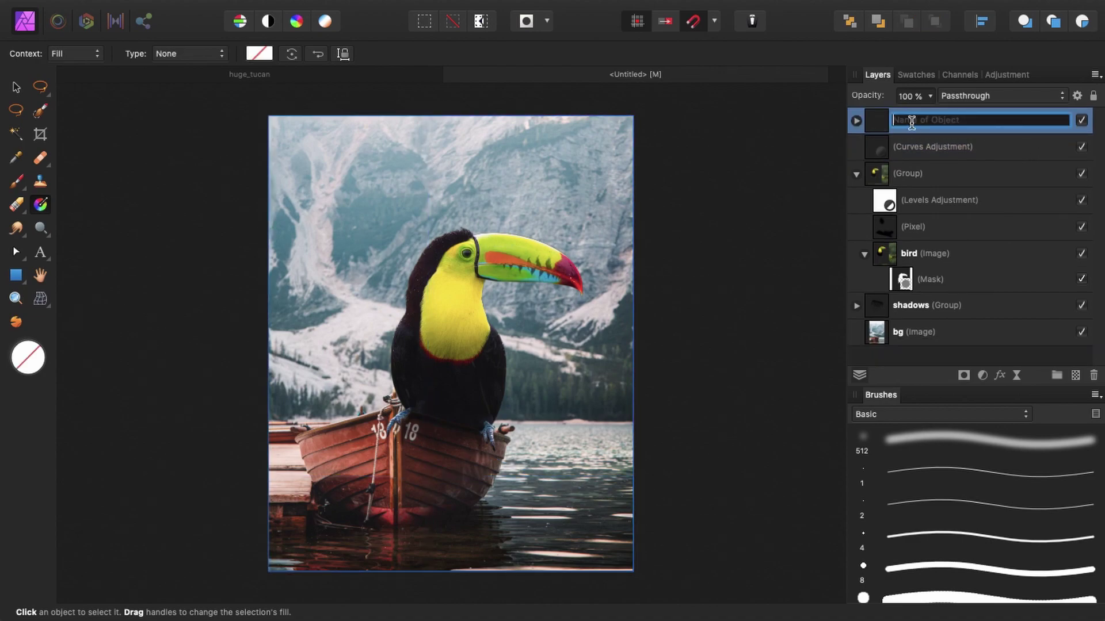
{"action": "type", "text": "overlays"}
{"action": "key", "text": "Return"}
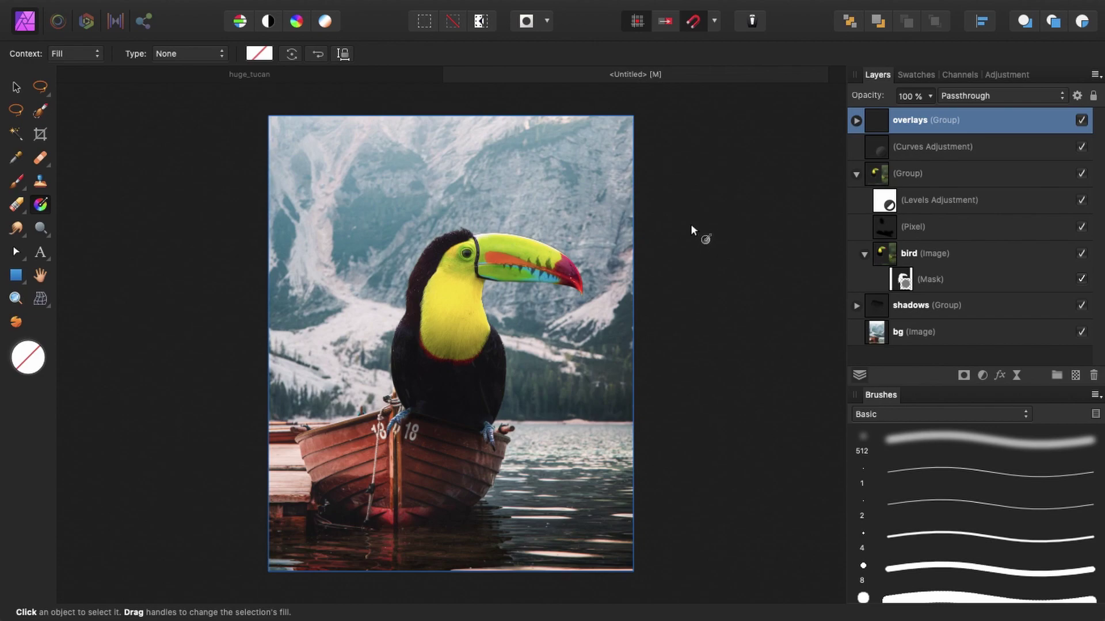
{"action": "key", "text": "super+o"}
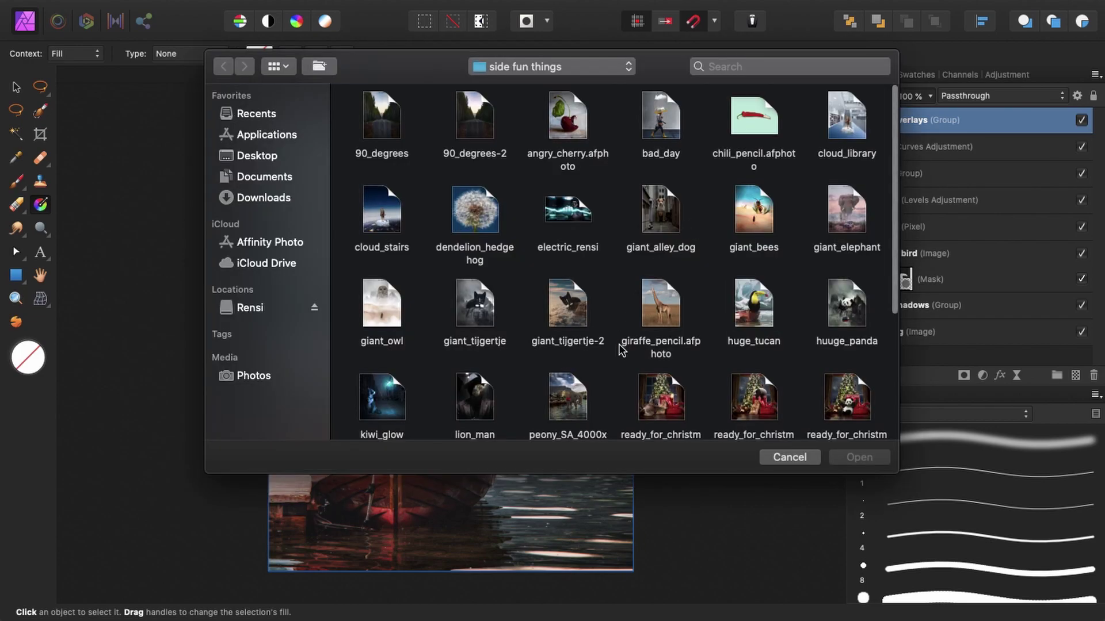
Step: Copy the signature group from huge_tucan and paste it into the Untitled toucan composition
{"action": "left_click", "coordinate": [802, 457]}
{"action": "left_click", "coordinate": [266, 76]}
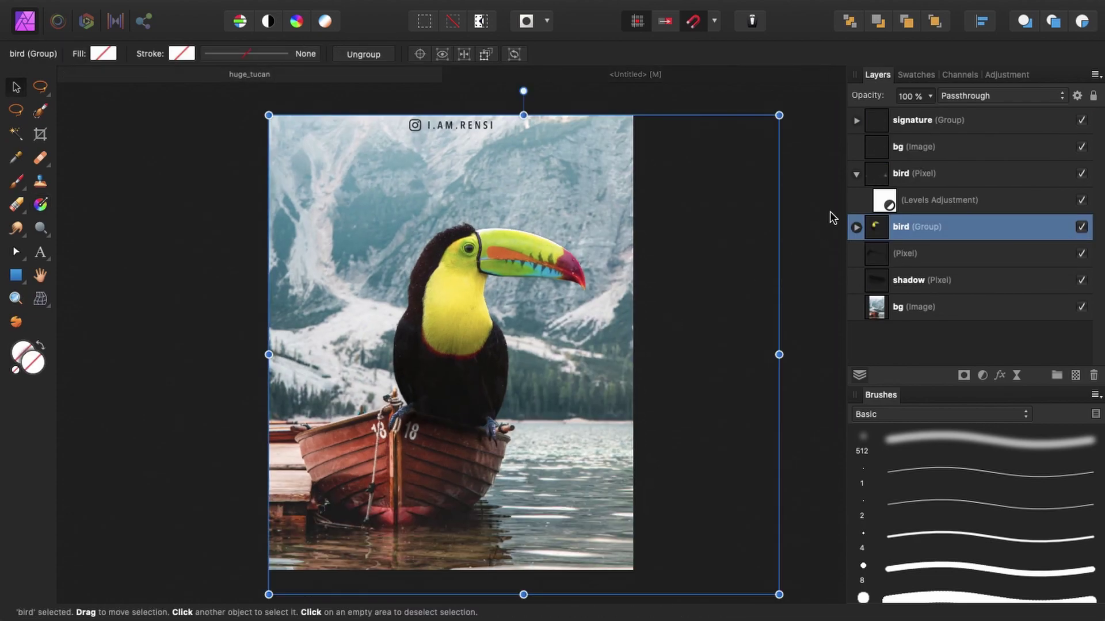
{"action": "left_click", "coordinate": [927, 120]}
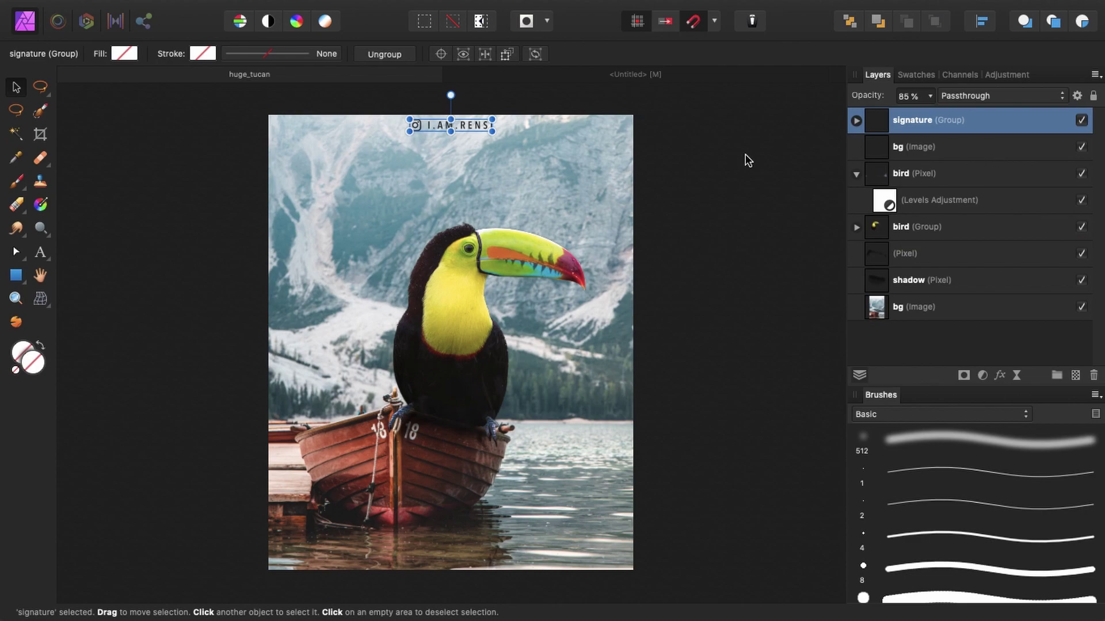
{"action": "left_click", "coordinate": [702, 86]}
{"action": "left_click", "coordinate": [713, 69]}
{"action": "key", "text": "g"}
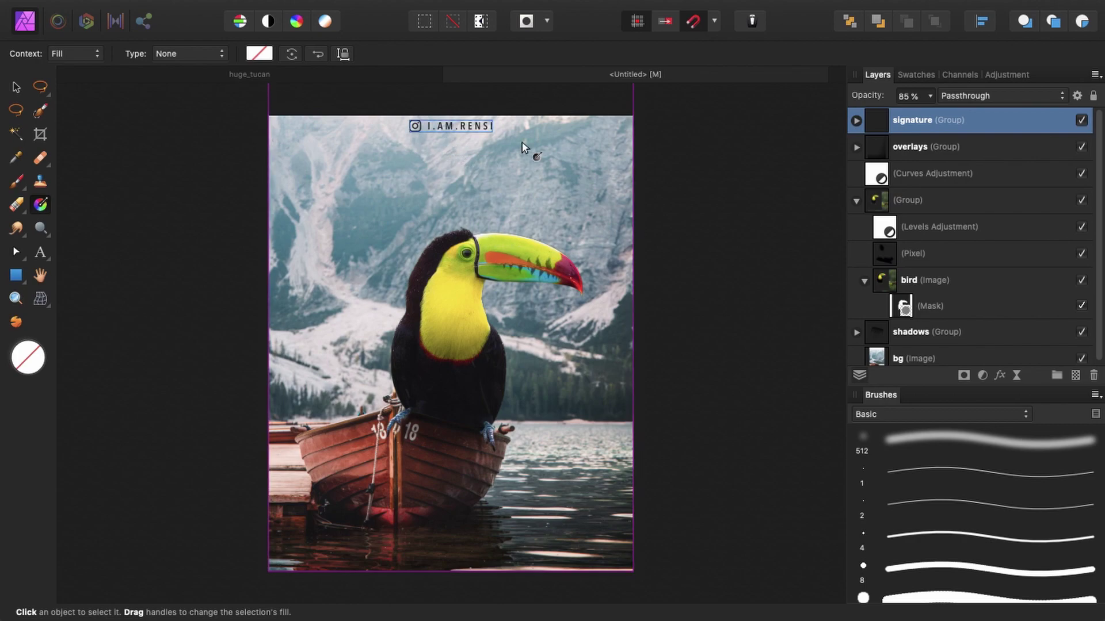
{"action": "key", "text": "v"}
{"action": "left_click", "coordinate": [731, 268]}
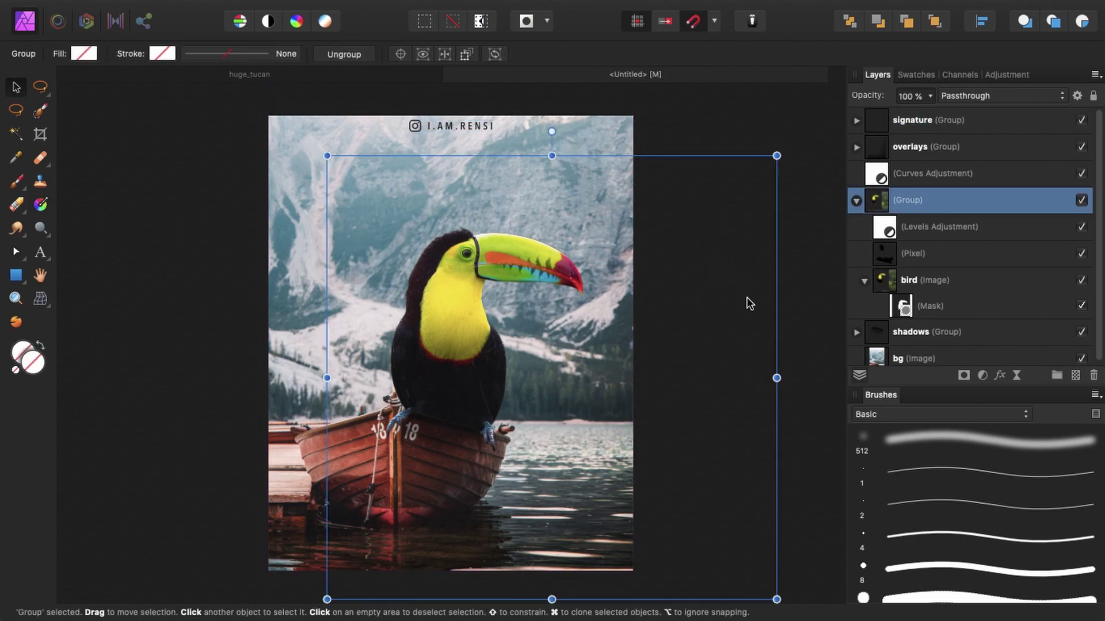